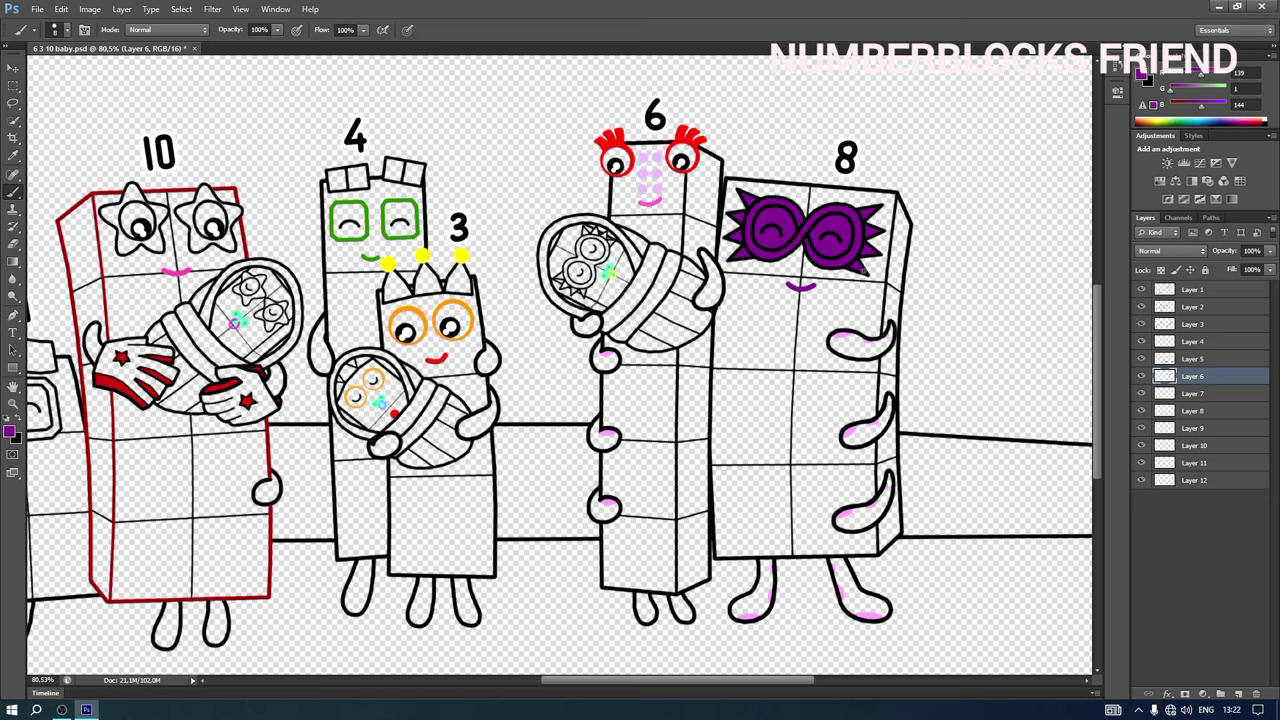
# - Fill Numberblock 8's three outer arms with dark purple on Layer 6 using a 14 px brush, keeping the pink highlights
pyautogui.rightClick(889, 333)
pyautogui.click(903, 372)
pyautogui.moveTo(891, 334); pyautogui.dragTo(885, 346)
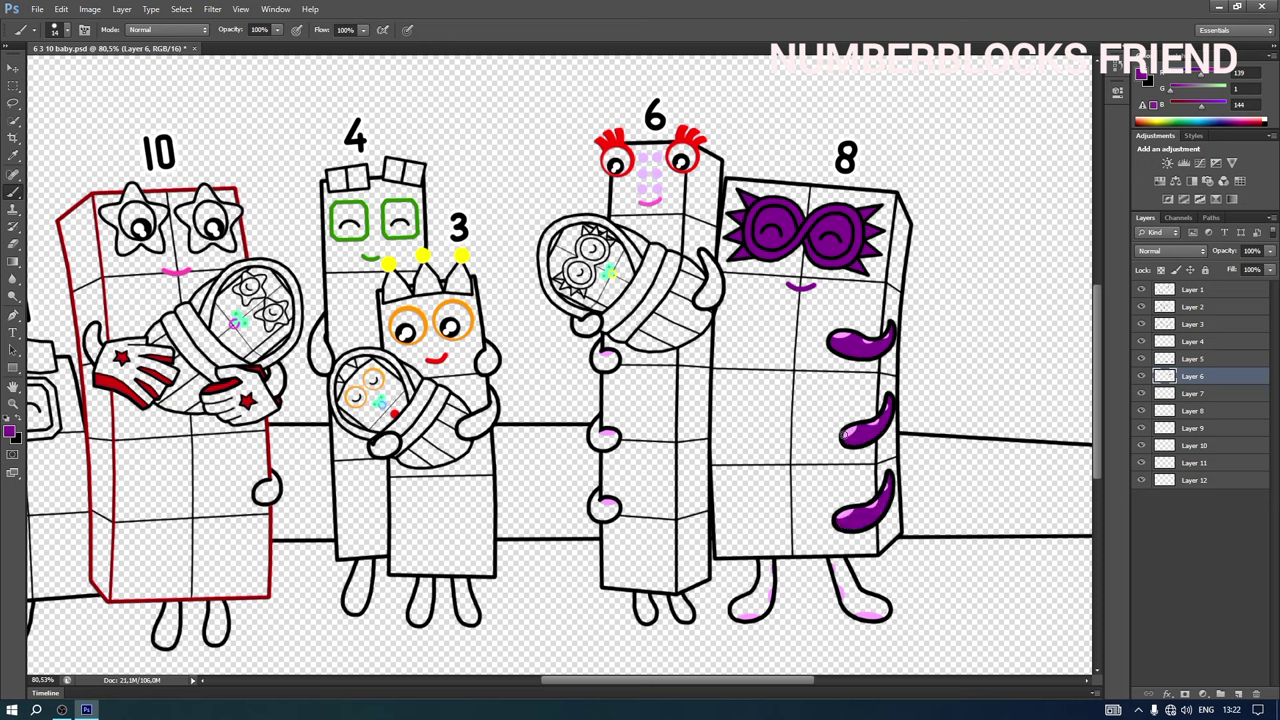
# - Paint Numberblock 8's legs and its three hands around Numberblock 6's edge dark purple
pyautogui.rightClick(840, 559)
pyautogui.click(873, 559)
pyautogui.moveTo(833, 562)
pyautogui.mouseDown()
pyautogui.moveTo(862, 597)
pyautogui.moveTo(852, 611)
pyautogui.moveTo(868, 606)
pyautogui.mouseUp()
pyautogui.moveTo(767, 583)
pyautogui.mouseDown()
pyautogui.moveTo(760, 608)
pyautogui.moveTo(747, 606)
pyautogui.mouseUp()
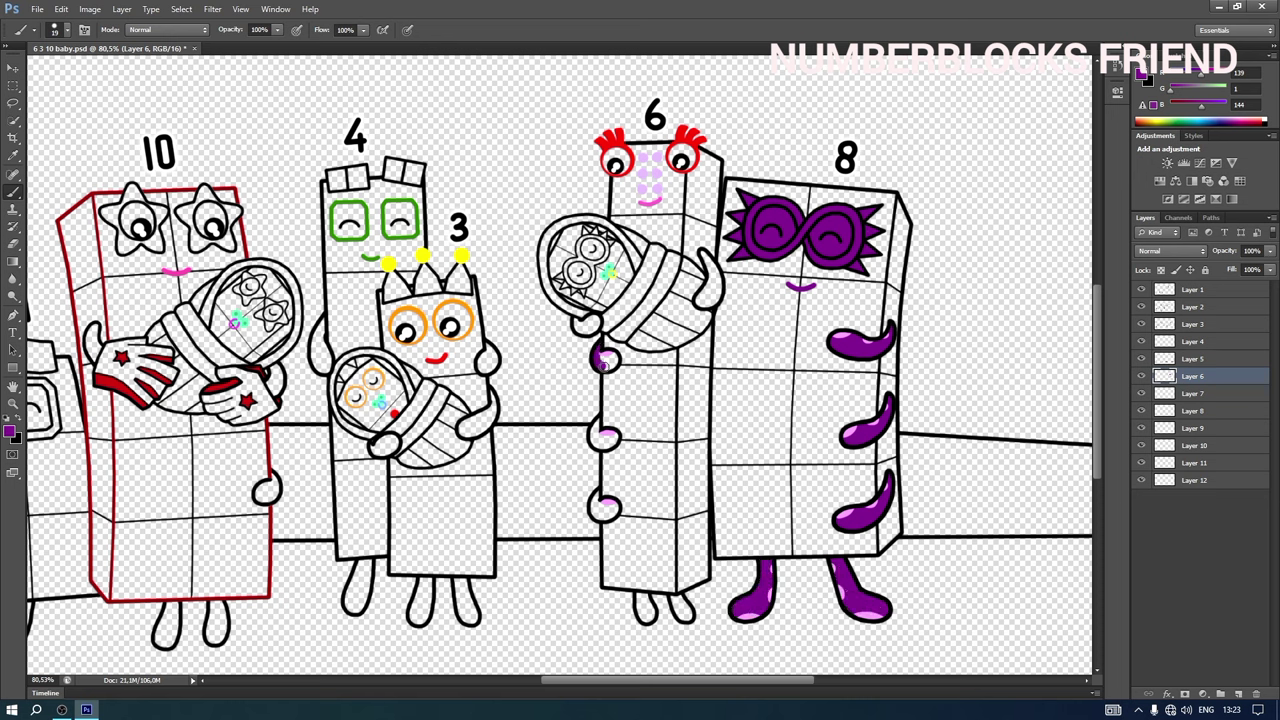
pyautogui.moveTo(597, 422); pyautogui.dragTo(613, 438)
pyautogui.moveTo(596, 500); pyautogui.dragTo(610, 506)
# - Add soft lighter-purple highlights (RGB 190, 25, 196) to both lenses of Numberblock 8's mask with a 72 px soft brush
pyautogui.click(1142, 74)
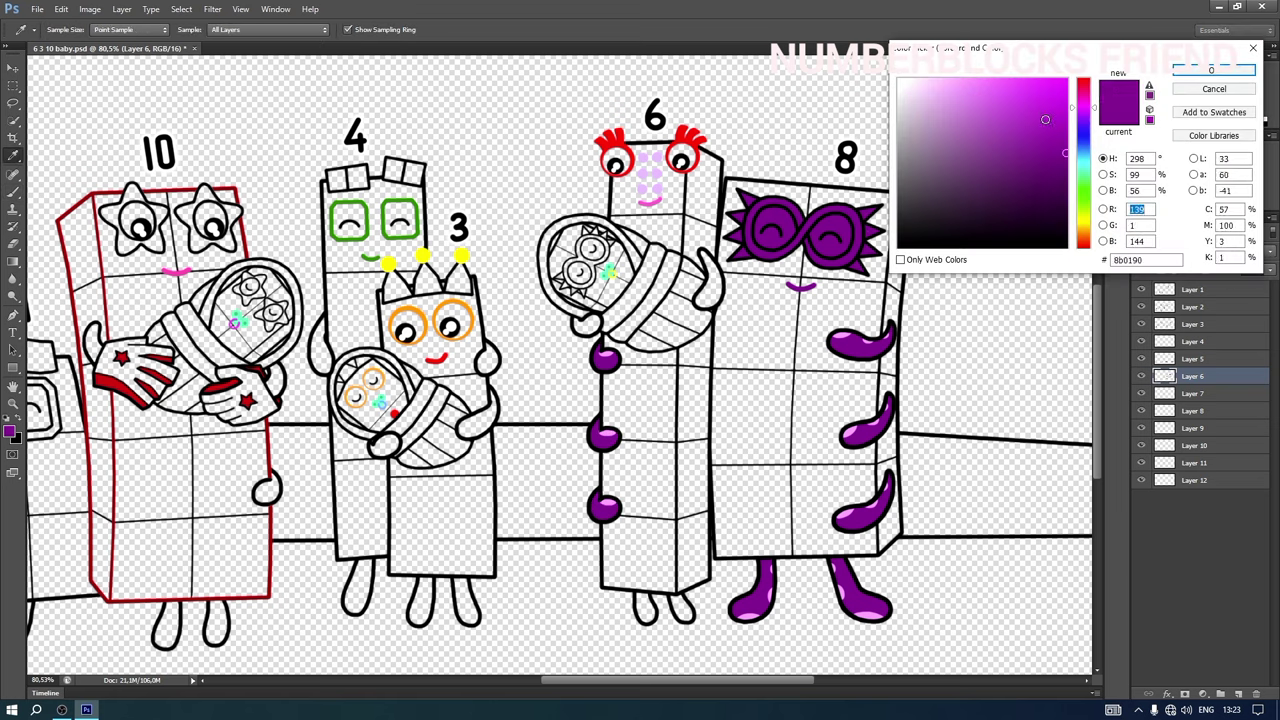
pyautogui.click(1046, 117)
pyautogui.click(1211, 66)
pyautogui.rightClick(831, 260)
pyautogui.click(854, 357)
pyautogui.click(830, 236)
pyautogui.click(771, 231)
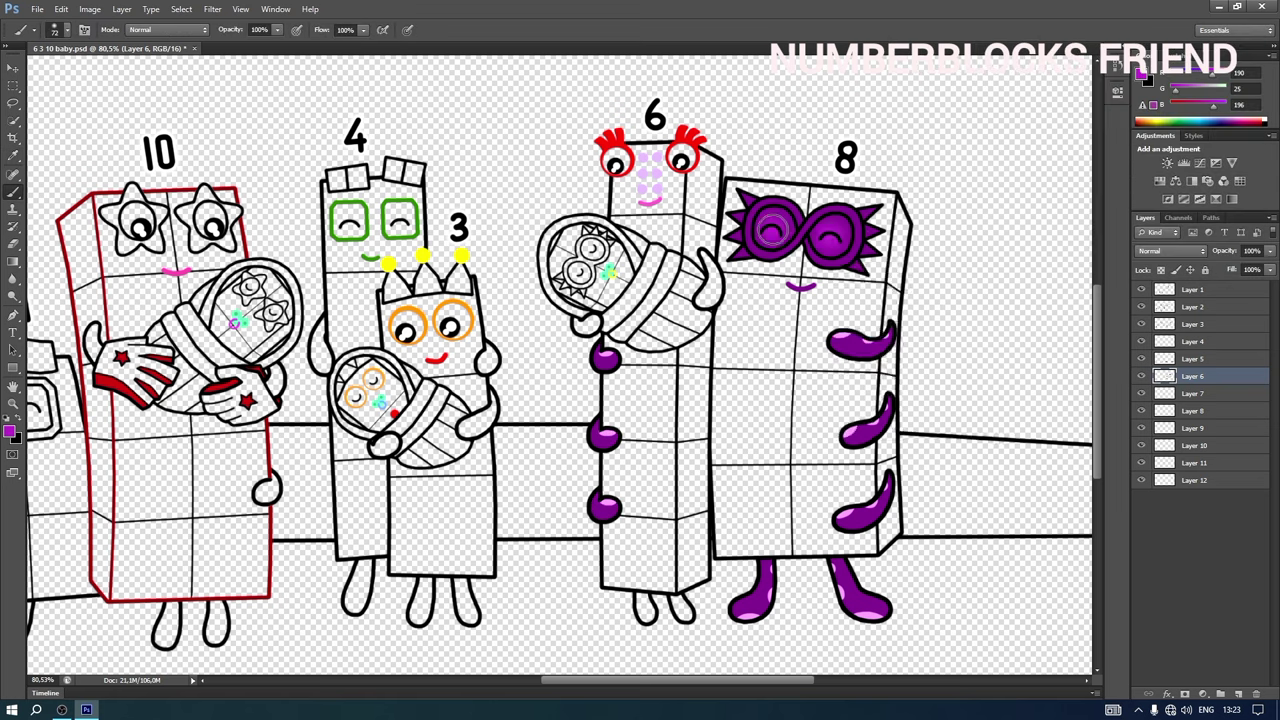
# - Paint Numberblock 8's whole body bright magenta (RGB 227, 0, 235) on Layer 7 with a hard round brush
pyautogui.click(1193, 393)
pyautogui.click(1142, 74)
pyautogui.click(1065, 91)
pyautogui.click(1211, 67)
pyautogui.rightClick(772, 226)
pyautogui.click(812, 318)
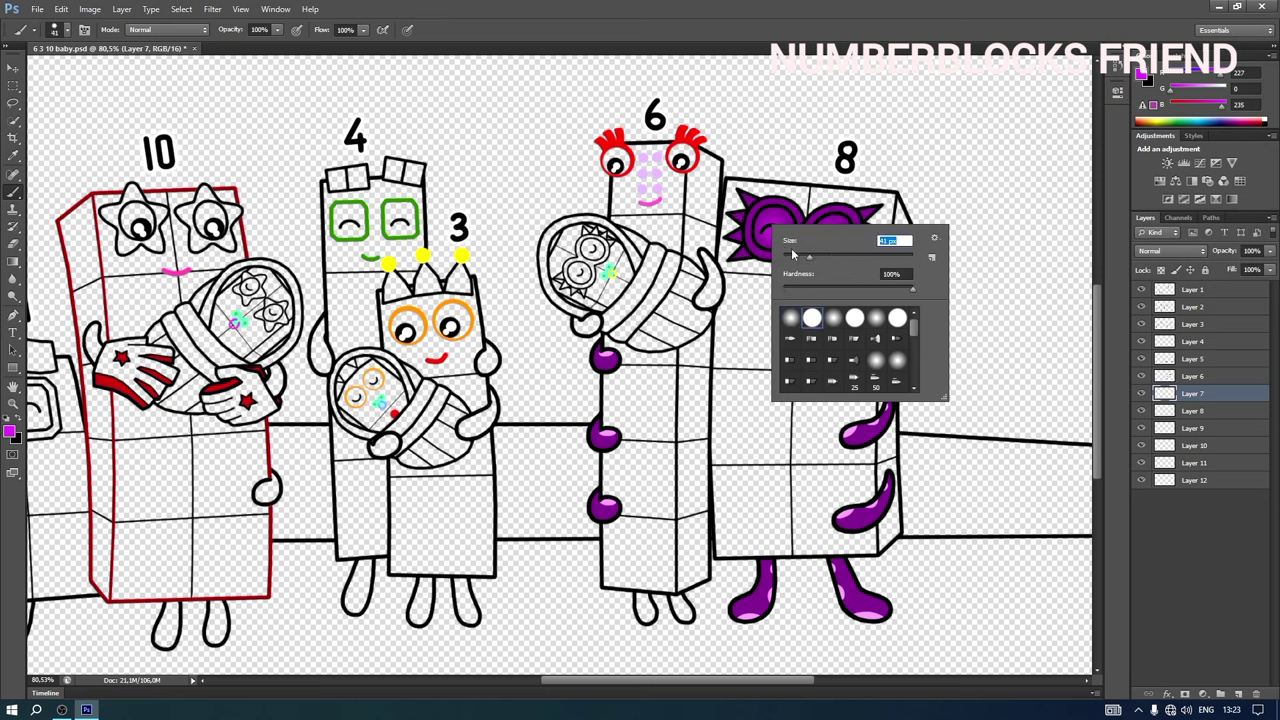
pyautogui.moveTo(733, 189)
pyautogui.mouseDown()
pyautogui.moveTo(891, 205)
pyautogui.moveTo(899, 225)
pyautogui.moveTo(891, 528)
pyautogui.moveTo(850, 545)
pyautogui.mouseUp()
pyautogui.moveTo(723, 549)
pyautogui.mouseDown()
pyautogui.moveTo(737, 193)
pyautogui.moveTo(751, 268)
pyautogui.moveTo(869, 278)
pyautogui.moveTo(797, 292)
pyautogui.moveTo(762, 318)
pyautogui.moveTo(822, 316)
pyautogui.moveTo(849, 342)
pyautogui.moveTo(737, 334)
pyautogui.moveTo(852, 362)
pyautogui.moveTo(852, 389)
pyautogui.moveTo(734, 383)
pyautogui.moveTo(855, 412)
pyautogui.moveTo(816, 437)
pyautogui.moveTo(734, 438)
pyautogui.moveTo(739, 457)
pyautogui.moveTo(871, 480)
pyautogui.moveTo(738, 488)
pyautogui.moveTo(843, 505)
pyautogui.moveTo(831, 528)
pyautogui.moveTo(738, 535)
pyautogui.mouseUp()
pyautogui.rightClick(789, 259)
pyautogui.click(811, 288)
# - Fill Numberblock 6's eyes with white (ffffff) on Layer 6
pyautogui.click(1143, 74)
pyautogui.click(897, 78)
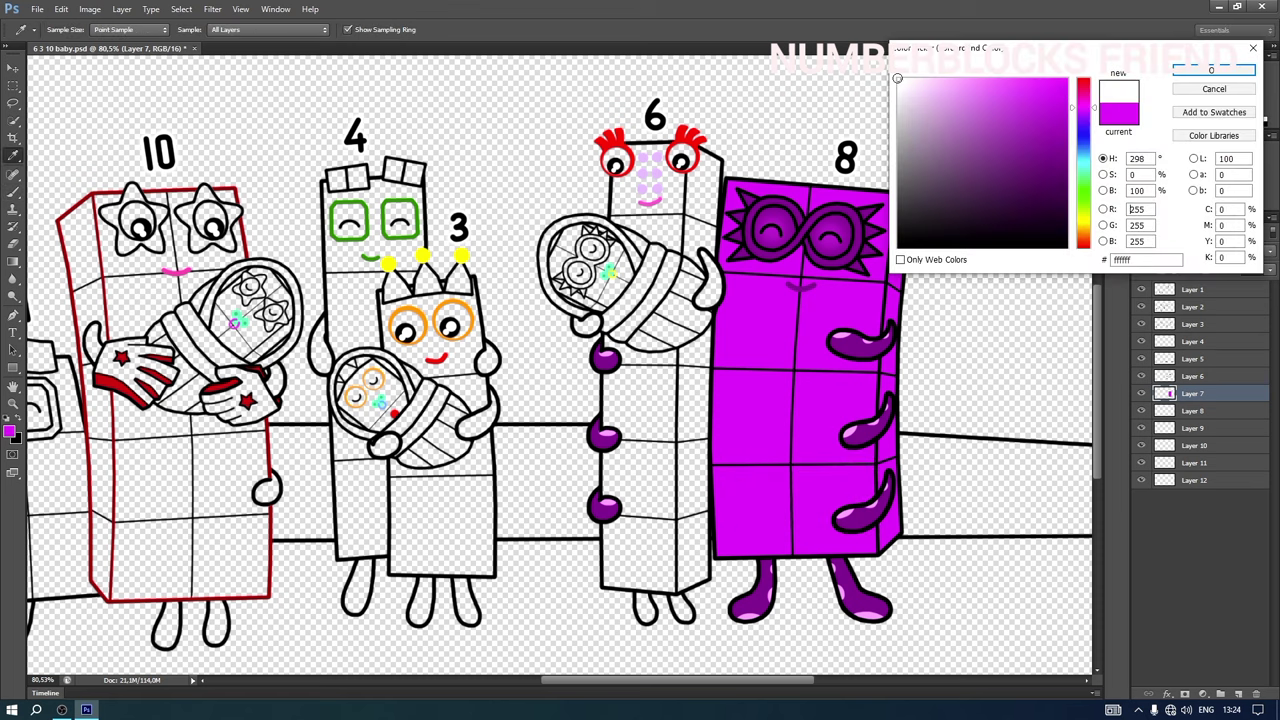
pyautogui.click(1213, 70)
pyautogui.click(1214, 377)
pyautogui.rightClick(642, 168)
pyautogui.moveTo(688, 200); pyautogui.dragTo(681, 200)
pyautogui.moveTo(624, 154)
pyautogui.mouseDown()
pyautogui.moveTo(615, 165)
pyautogui.moveTo(678, 159)
pyautogui.mouseUp()
# - Paint Numberblock 6's two hands holding the baby red (dc0015) with a 13 px brush
pyautogui.click(9, 431)
pyautogui.click(688, 141)
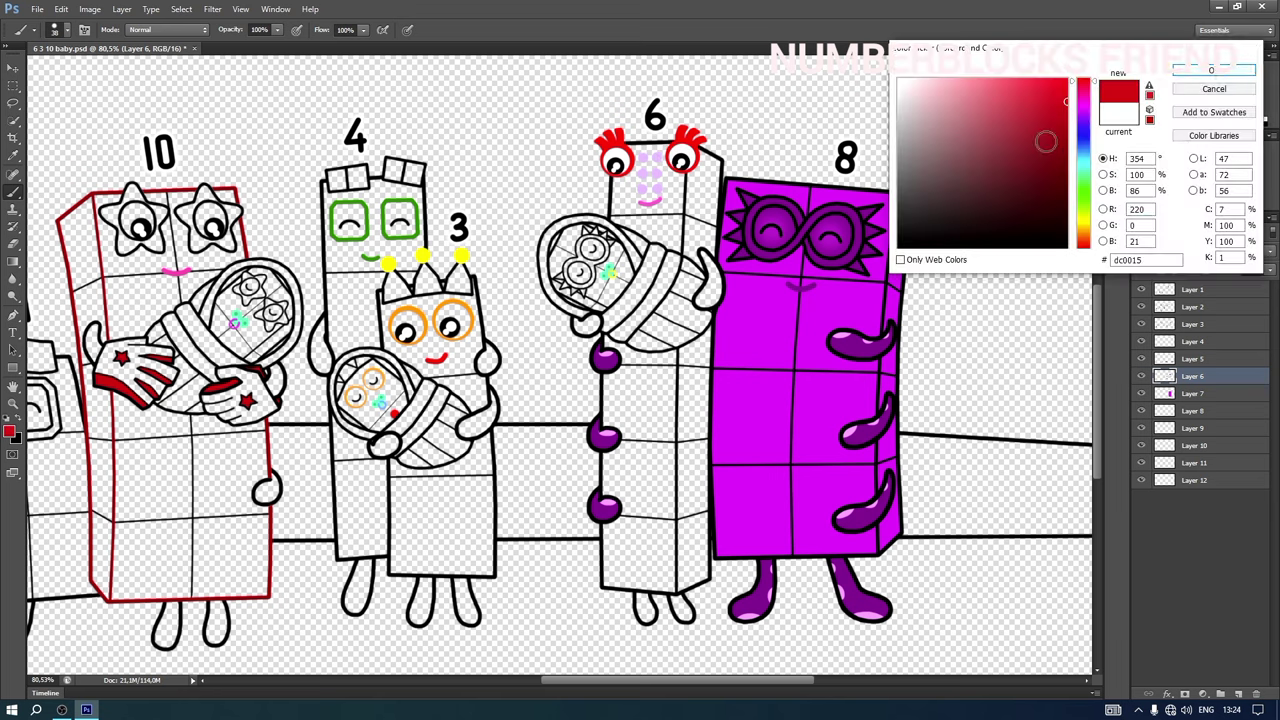
pyautogui.click(1213, 70)
pyautogui.rightClick(712, 266)
pyautogui.moveTo(759, 313); pyautogui.dragTo(749, 313)
pyautogui.press('Escape')
pyautogui.moveTo(704, 256); pyautogui.dragTo(709, 268)
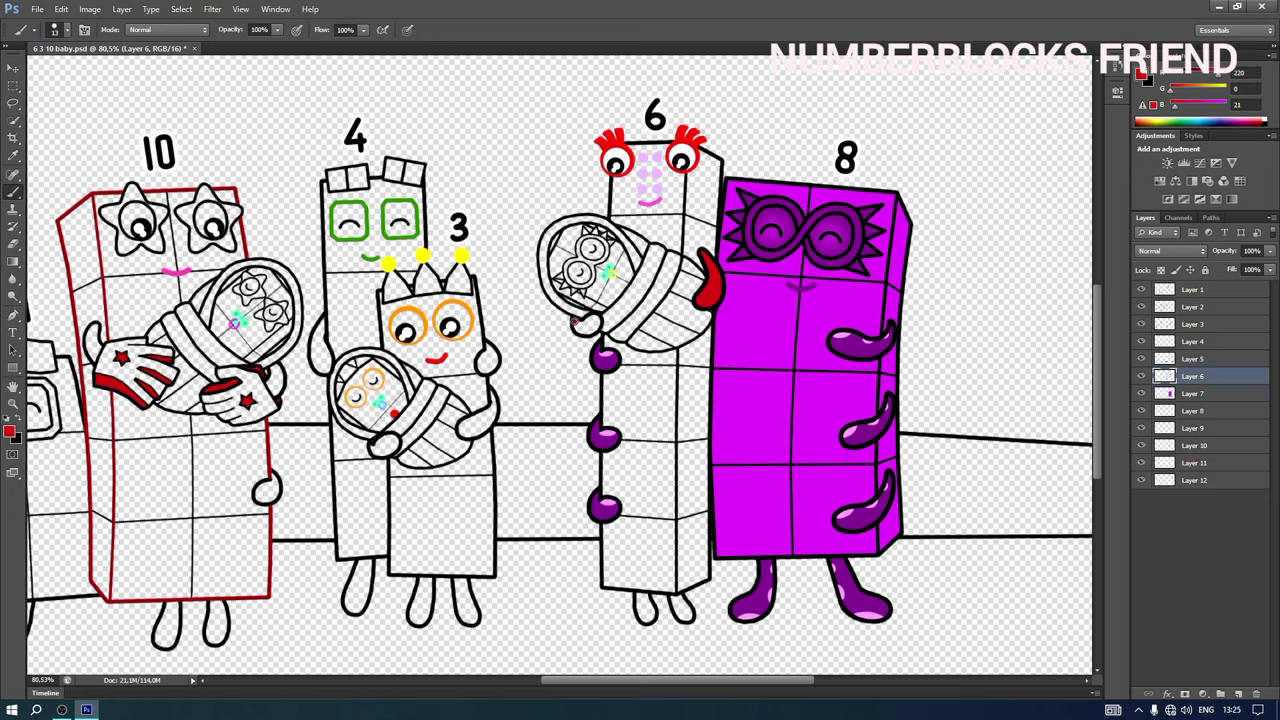
# - Fill both of Numberblock 6's legs with the same red using a 19 px brush
pyautogui.rightClick(679, 563)
pyautogui.press('Escape')
pyautogui.moveTo(643, 600); pyautogui.dragTo(641, 594)
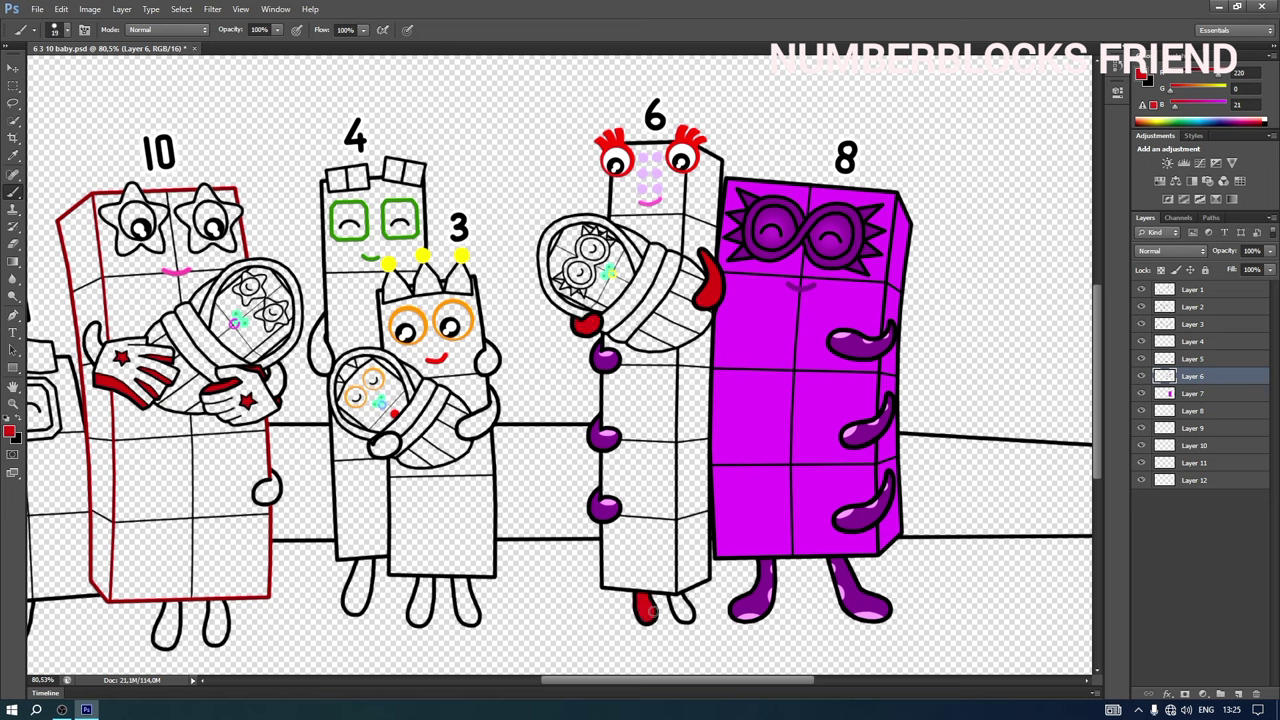
# - Paint Numberblock 6's head area above the baby violet (RGB 137, 1, 252) on Layer 7 with a 29 px brush
pyautogui.keyDown('alt'); pyautogui.click(657, 174); pyautogui.keyUp('alt')
pyautogui.click(1141, 74)
pyautogui.click(1067, 79)
pyautogui.click(1214, 62)
pyautogui.click(1193, 393)
pyautogui.rightClick(636, 163)
pyautogui.moveTo(660, 193); pyautogui.dragTo(664, 194)
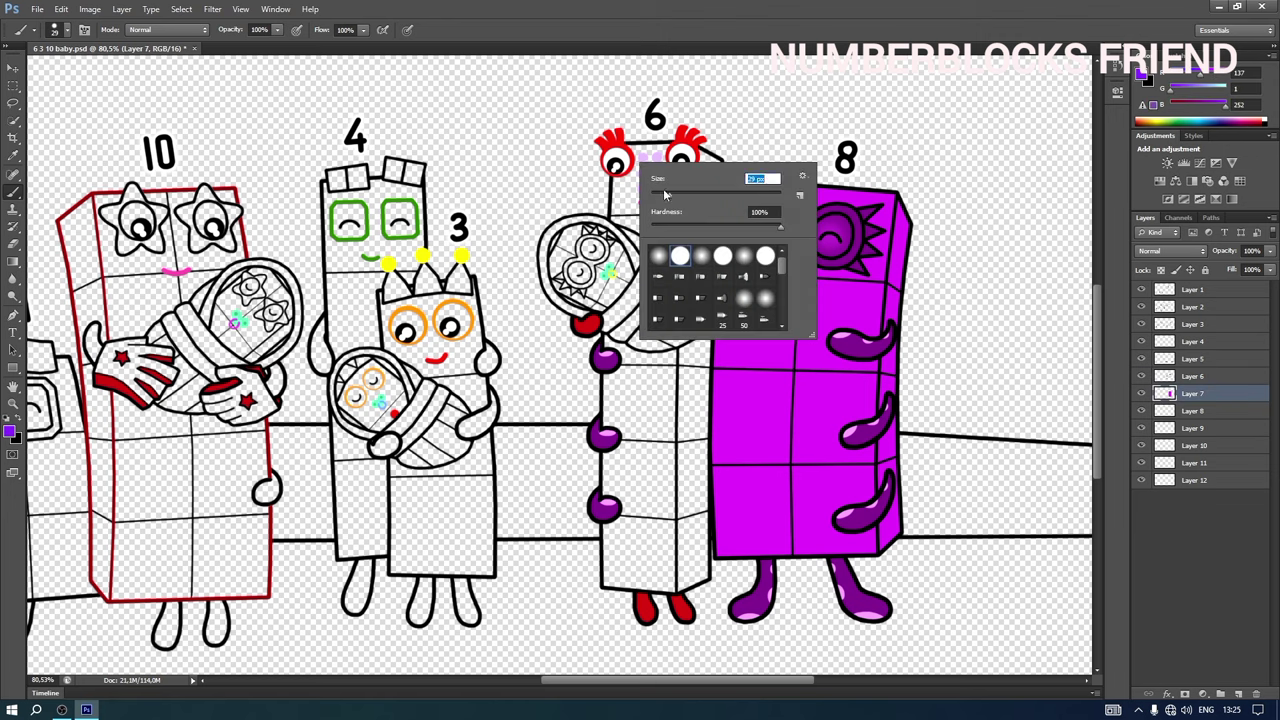
pyautogui.press('Return')
pyautogui.moveTo(633, 150)
pyautogui.mouseDown()
pyautogui.moveTo(716, 162)
pyautogui.moveTo(706, 252)
pyautogui.moveTo(624, 218)
pyautogui.moveTo(615, 178)
pyautogui.moveTo(702, 168)
pyautogui.moveTo(630, 198)
pyautogui.moveTo(640, 222)
pyautogui.moveTo(694, 241)
pyautogui.mouseUp()
# - Fill the rest of Numberblock 6's body with violet, edging along the underside of the baby's blanket with a smaller brush
pyautogui.rightClick(613, 349)
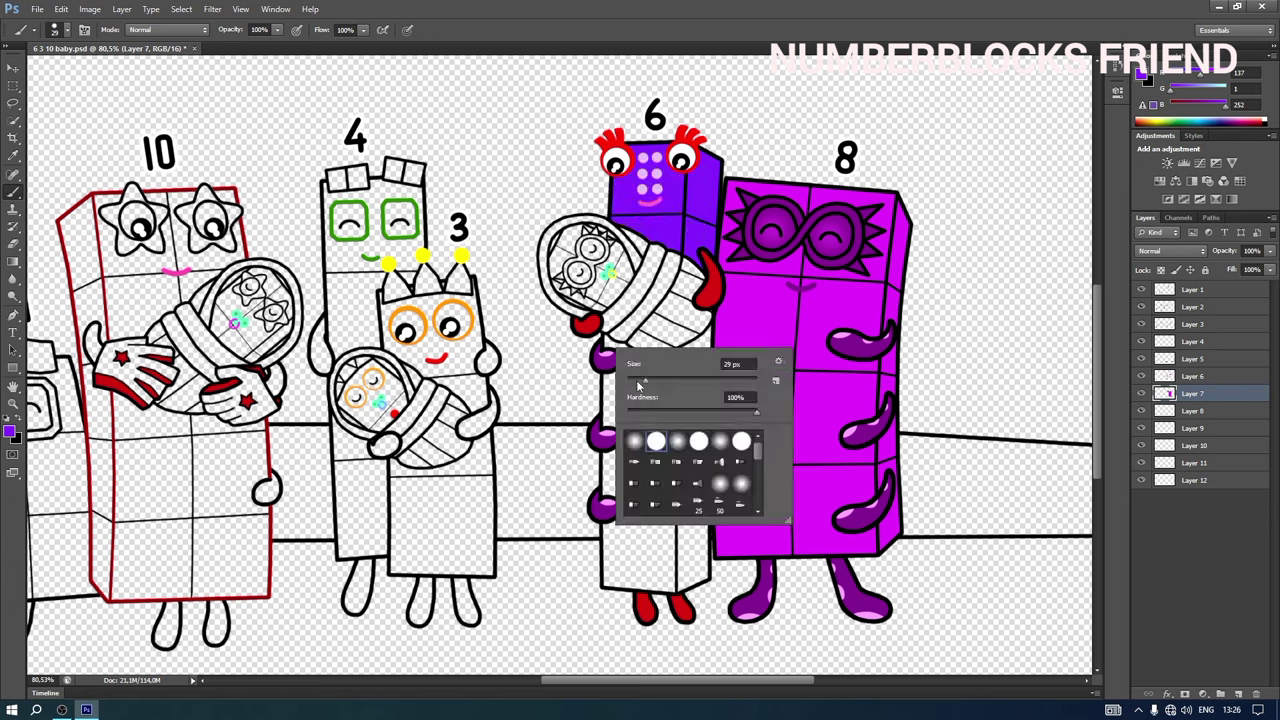
pyautogui.click(637, 380)
pyautogui.moveTo(608, 338); pyautogui.dragTo(702, 344)
pyautogui.rightClick(709, 334)
pyautogui.press('Return')
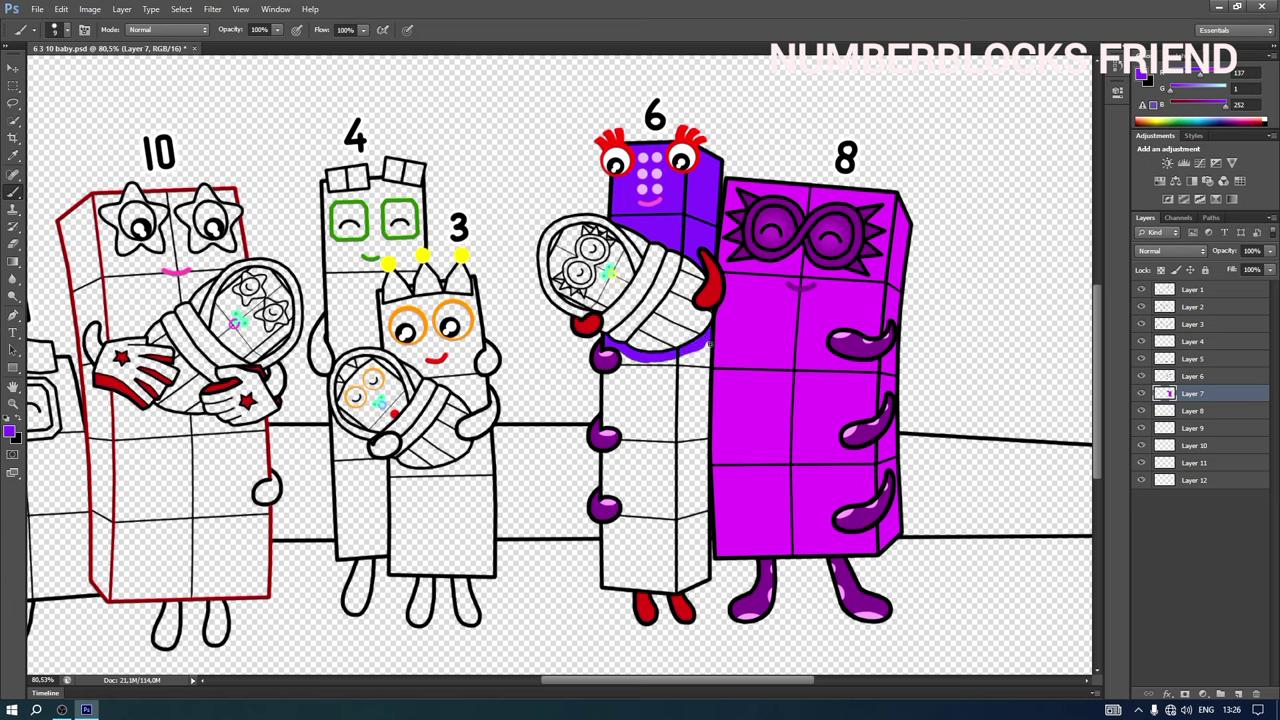
pyautogui.rightClick(706, 345)
pyautogui.press('Return')
pyautogui.moveTo(705, 348)
pyautogui.mouseDown()
pyautogui.moveTo(706, 574)
pyautogui.moveTo(606, 585)
pyautogui.moveTo(605, 372)
pyautogui.moveTo(695, 372)
pyautogui.moveTo(606, 396)
pyautogui.moveTo(698, 412)
pyautogui.moveTo(614, 450)
pyautogui.moveTo(700, 478)
pyautogui.moveTo(618, 505)
pyautogui.moveTo(700, 520)
pyautogui.moveTo(612, 540)
pyautogui.moveTo(705, 578)
pyautogui.moveTo(617, 562)
pyautogui.moveTo(684, 562)
pyautogui.mouseUp()
# - Fill both mask lenses of the baby held by Numberblock 6 with light purple (RGB 209, 73, 253) using a 26 px brush
pyautogui.click(1141, 75)
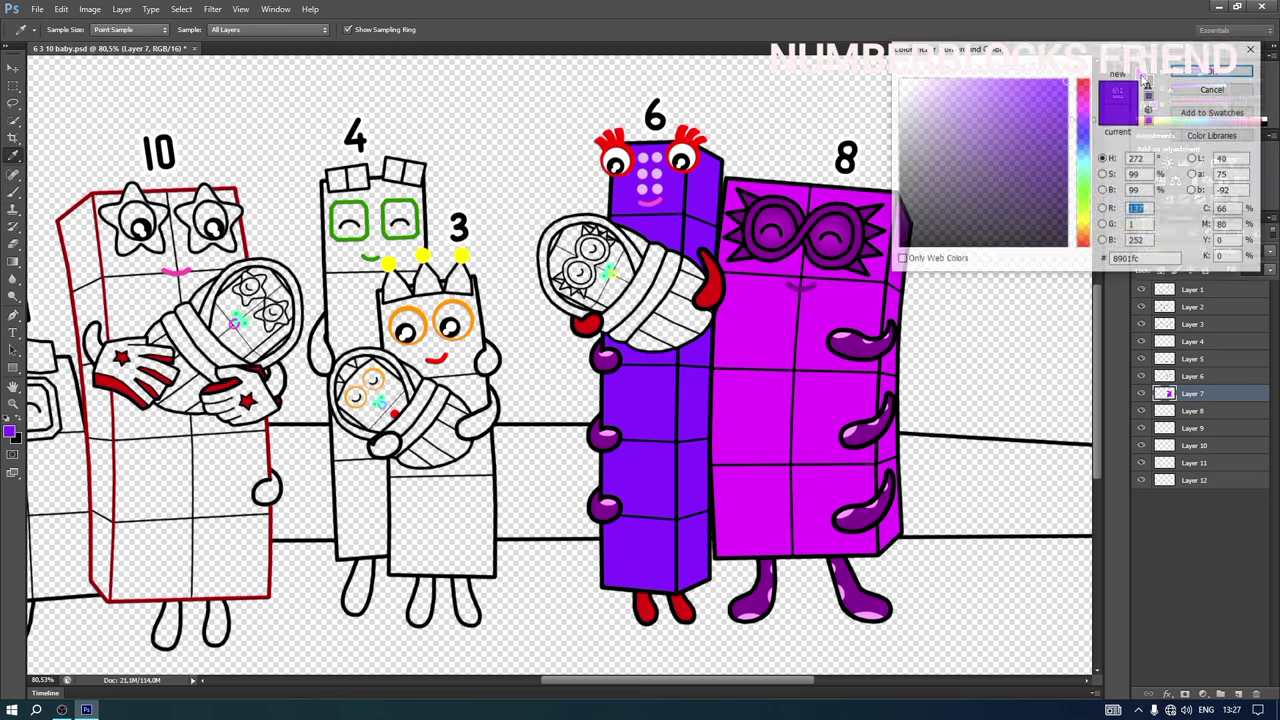
pyautogui.click(1086, 115)
pyautogui.click(1020, 81)
pyautogui.click(1210, 66)
pyautogui.rightClick(590, 268)
pyautogui.moveTo(629, 304); pyautogui.dragTo(622, 304)
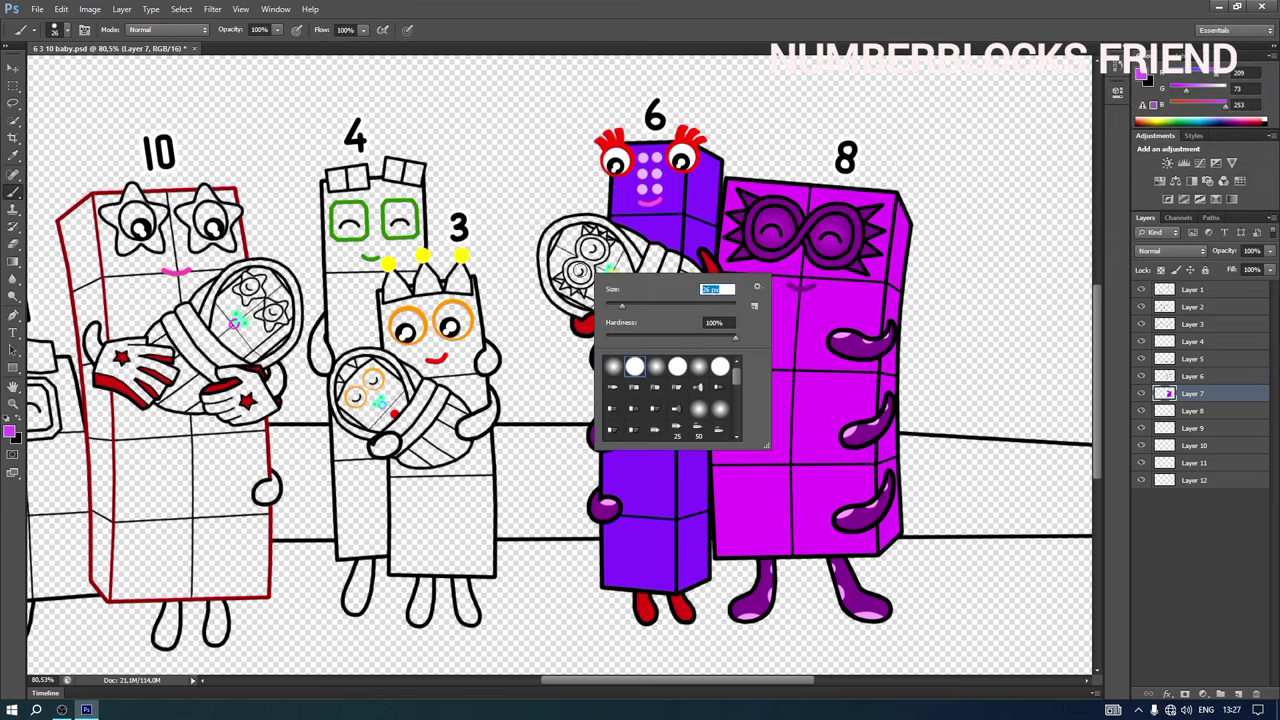
pyautogui.moveTo(575, 266); pyautogui.dragTo(572, 266)
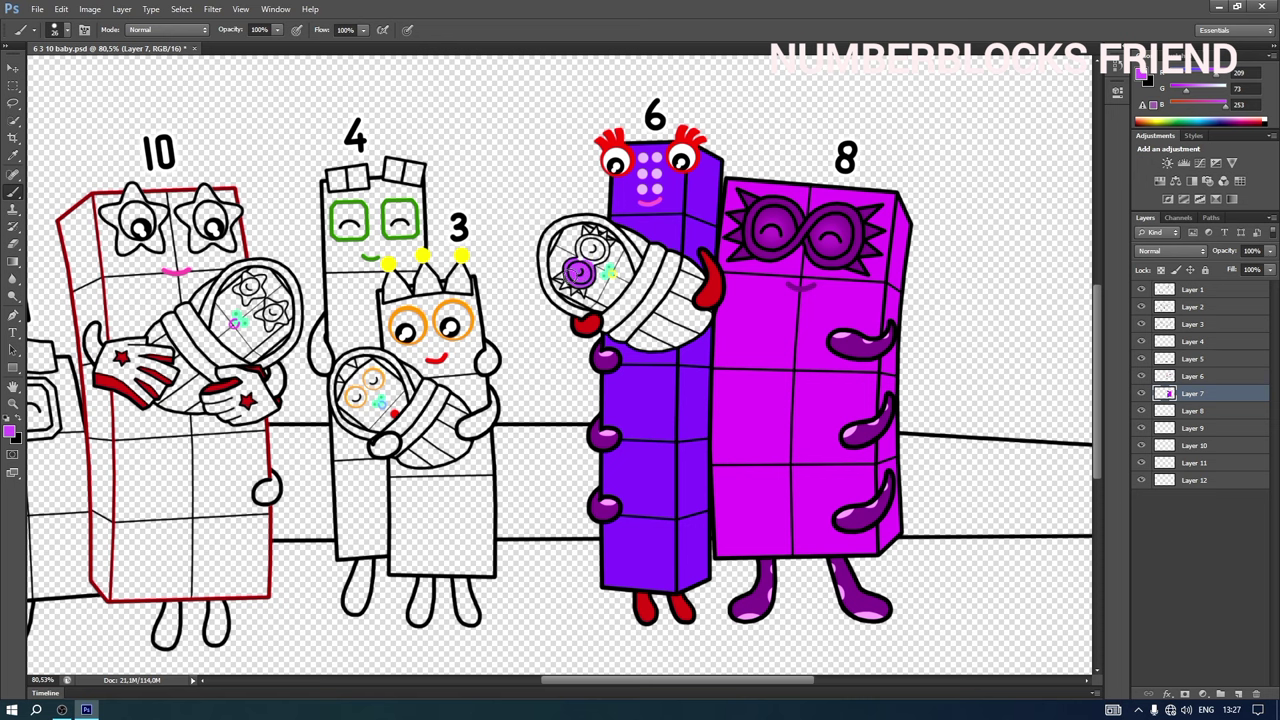
pyautogui.moveTo(584, 244); pyautogui.dragTo(596, 244)
# - Fill the spikes of the purple baby's mask with the same light purple using a 7 px brush
pyautogui.rightClick(590, 269)
pyautogui.moveTo(613, 304); pyautogui.dragTo(607, 304)
pyautogui.press('Return')
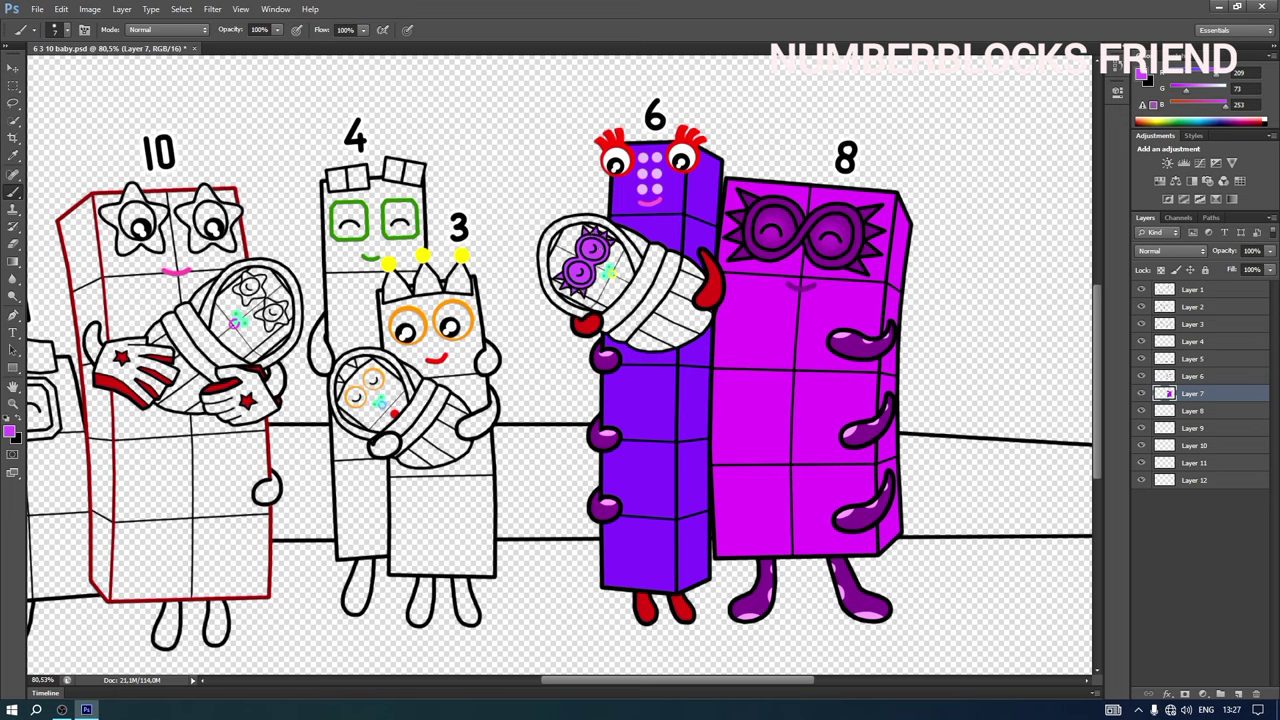
# - Highlight the purple baby's mask lenses in paler purple (RGB 217, 109, 253) with a 29 px soft brush
pyautogui.click(1141, 78)
pyautogui.click(991, 83)
pyautogui.click(1212, 73)
pyautogui.rightClick(583, 270)
pyautogui.moveTo(605, 304); pyautogui.dragTo(614, 305)
pyautogui.click(603, 364)
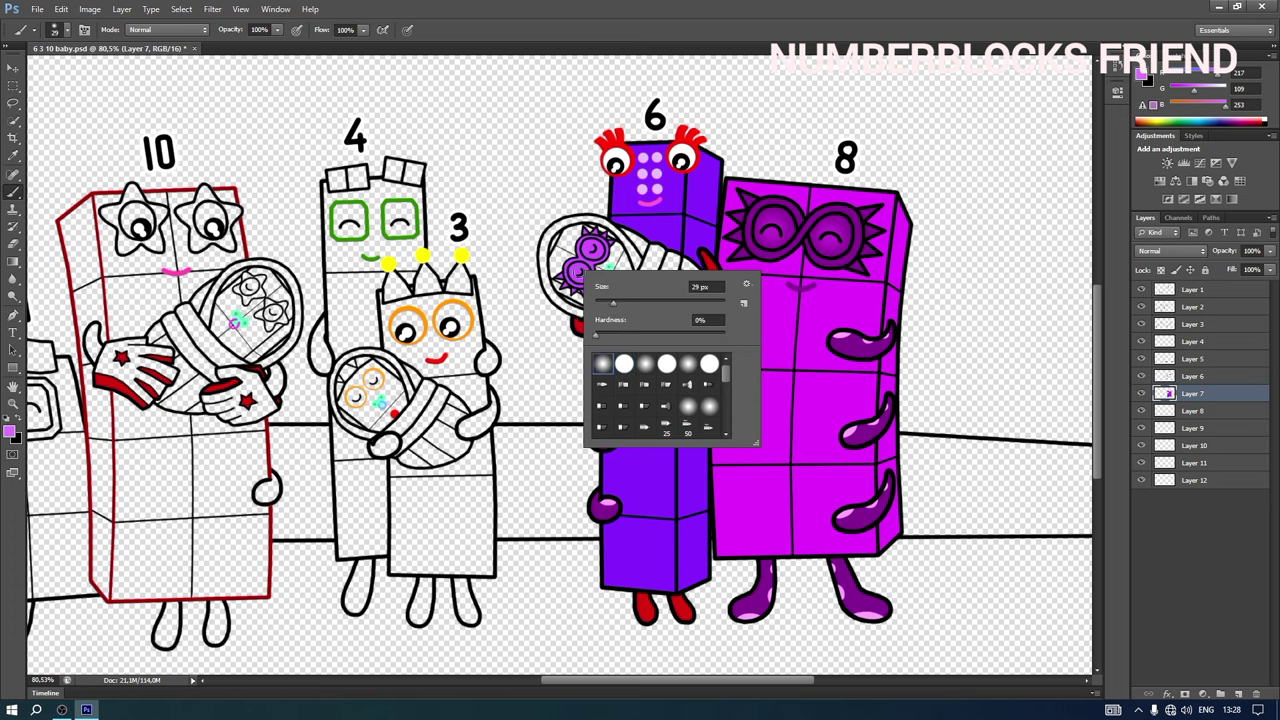
pyautogui.press('Return')
# - Paint the face of Numberblock 6's baby pale purple (e492ff) on Layer 8 with a 20 px hard brush
pyautogui.click(1140, 79)
pyautogui.click(968, 80)
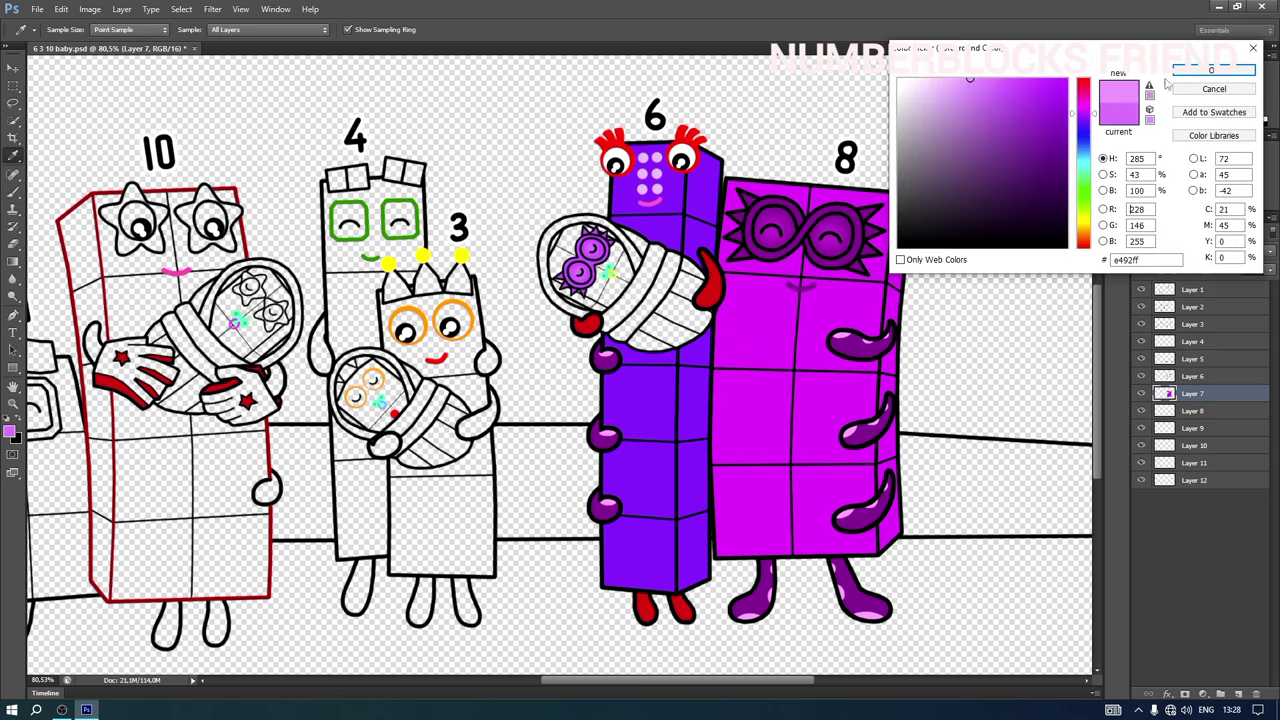
pyautogui.click(1212, 70)
pyautogui.click(1196, 412)
pyautogui.rightClick(570, 271)
pyautogui.click(614, 363)
pyautogui.click(554, 267)
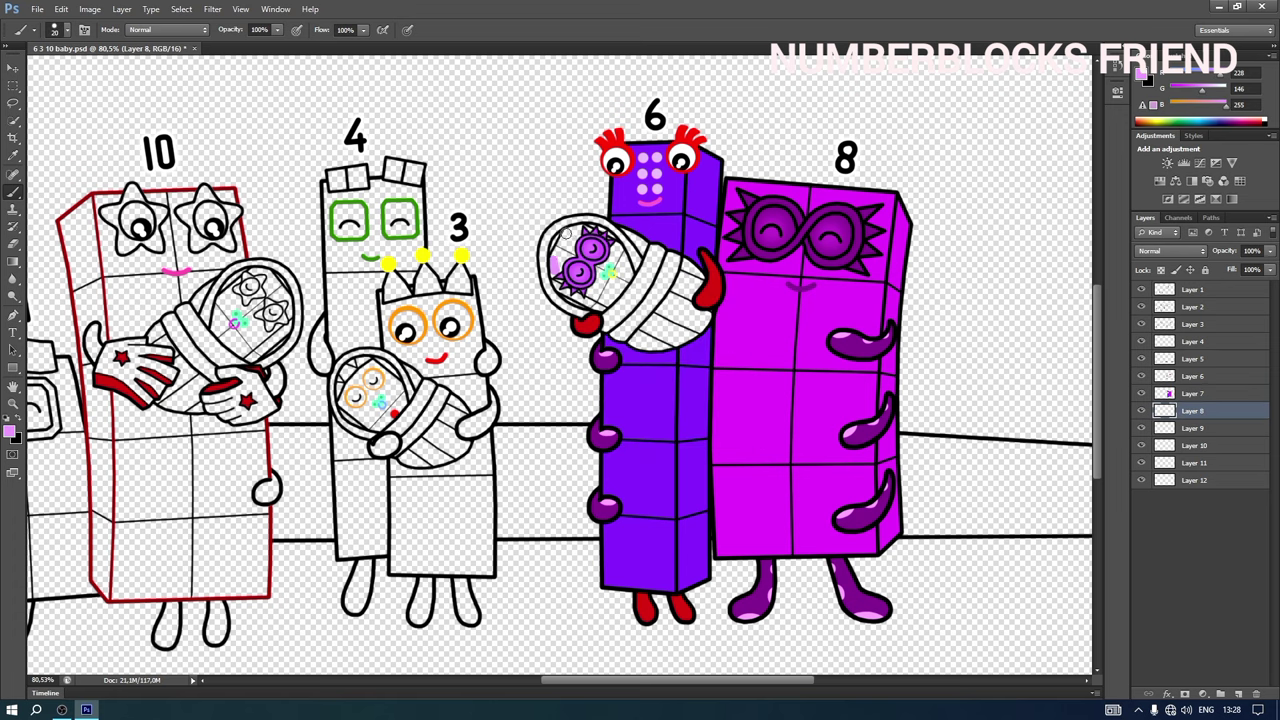
pyautogui.moveTo(567, 233); pyautogui.dragTo(581, 228)
pyautogui.moveTo(620, 284)
pyautogui.mouseDown()
pyautogui.moveTo(559, 285)
pyautogui.moveTo(559, 262)
pyautogui.moveTo(595, 281)
pyautogui.moveTo(595, 297)
pyautogui.moveTo(608, 266)
pyautogui.mouseUp()
# - Lighten the centre of the purple baby's face with e9a9fe using a 64 px soft brush
pyautogui.click(1142, 75)
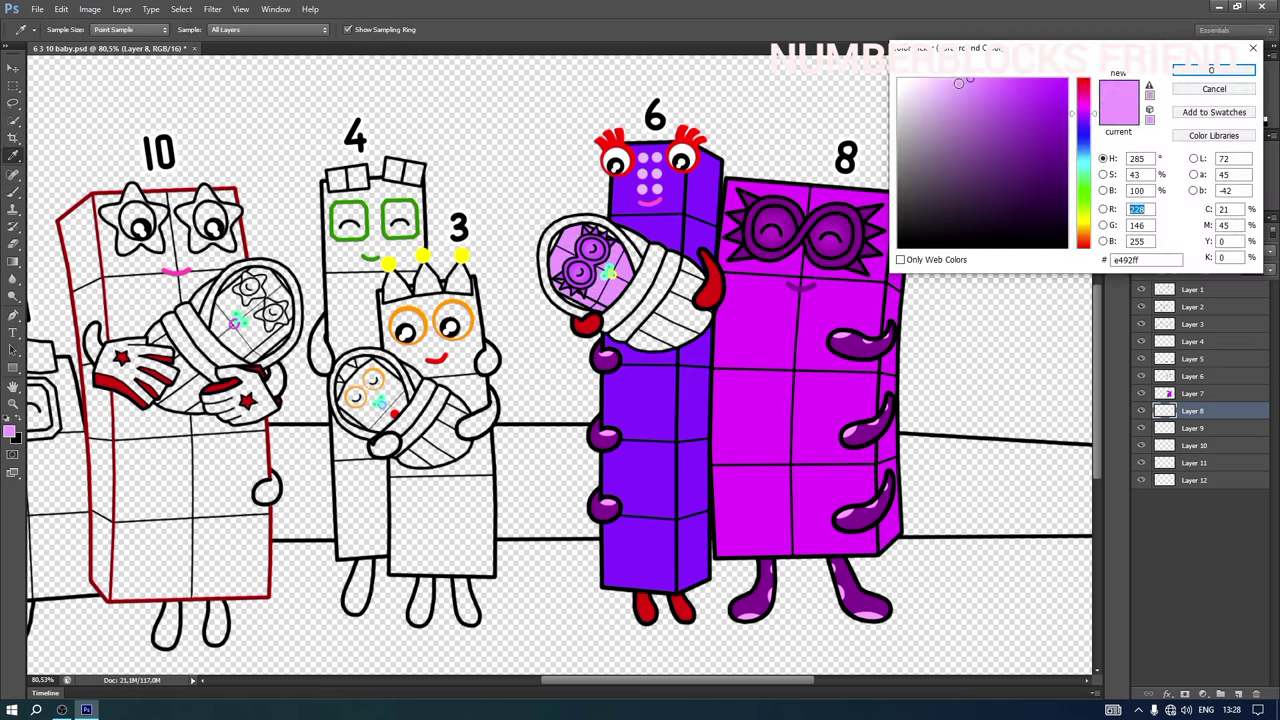
pyautogui.click(949, 76)
pyautogui.click(1214, 64)
pyautogui.rightClick(591, 299)
pyautogui.moveTo(620, 331); pyautogui.dragTo(648, 331)
pyautogui.moveTo(738, 361); pyautogui.dragTo(608, 361)
pyautogui.moveTo(578, 270); pyautogui.dragTo(609, 283)
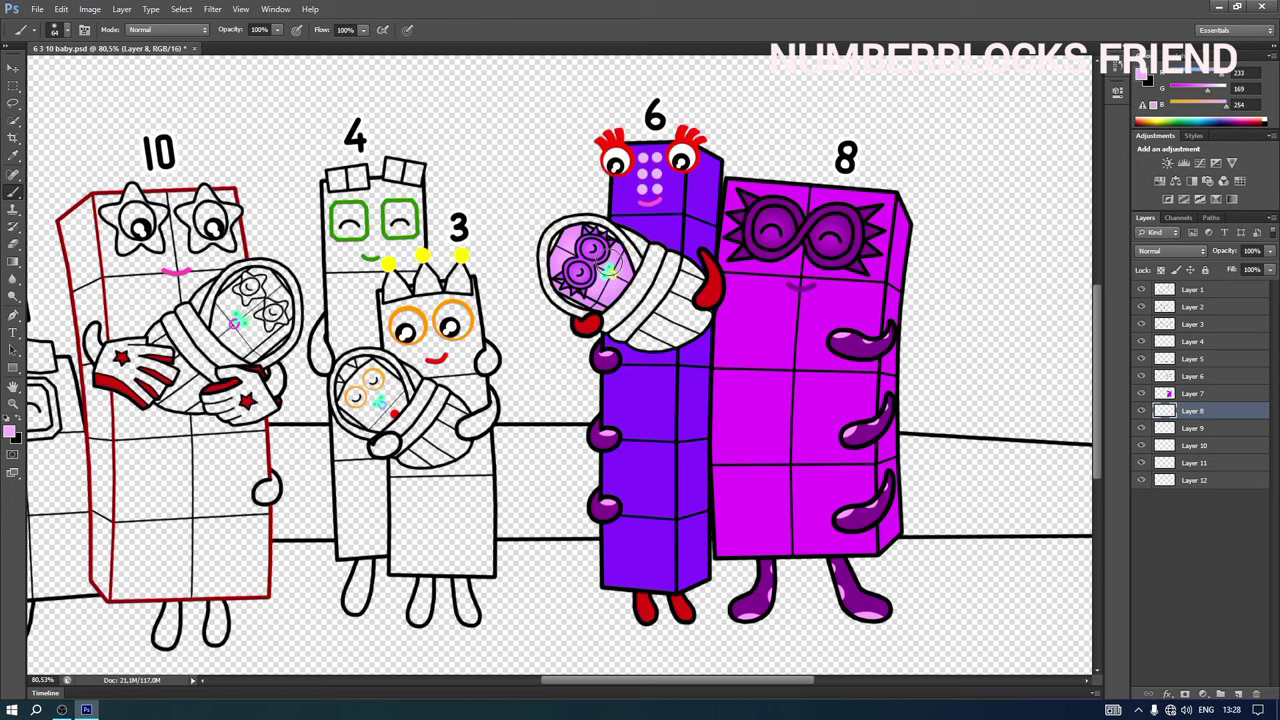
# - Paint the purple baby's hood and blanket near-white (RGB 249, 248, 249) on Layer 9 with a 50 px brush
pyautogui.click(1192, 428)
pyautogui.click(1145, 75)
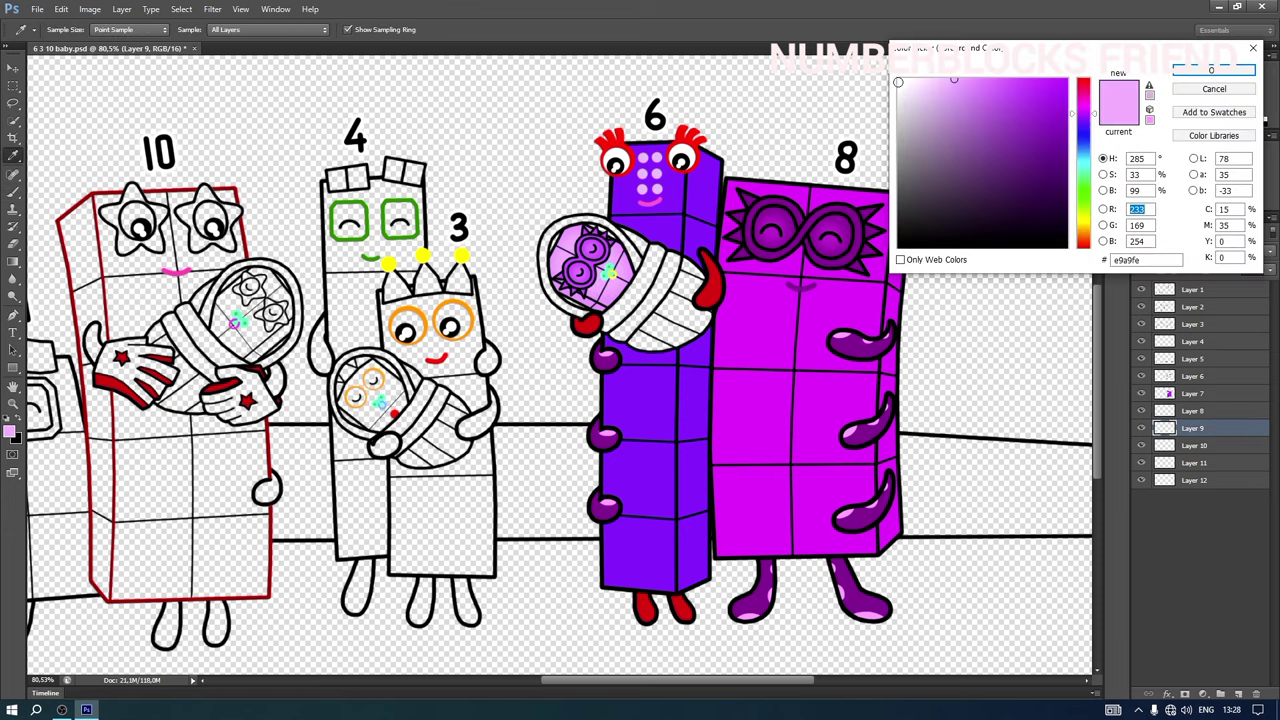
pyautogui.click(898, 82)
pyautogui.click(1214, 70)
pyautogui.rightClick(578, 262)
pyautogui.click(614, 356)
pyautogui.click(617, 296)
pyautogui.moveTo(567, 235)
pyautogui.mouseDown()
pyautogui.moveTo(555, 248)
pyautogui.moveTo(560, 290)
pyautogui.moveTo(598, 312)
pyautogui.mouseUp()
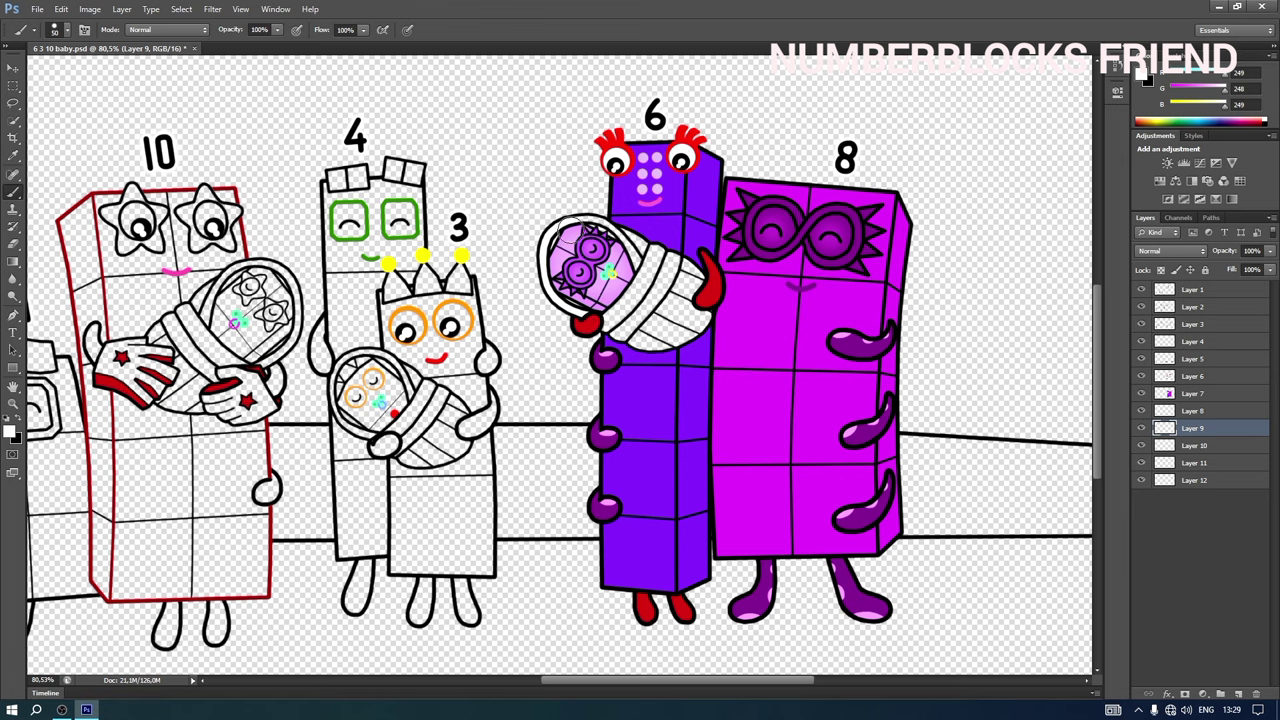
pyautogui.moveTo(567, 231)
pyautogui.mouseDown()
pyautogui.moveTo(647, 258)
pyautogui.moveTo(607, 306)
pyautogui.mouseUp()
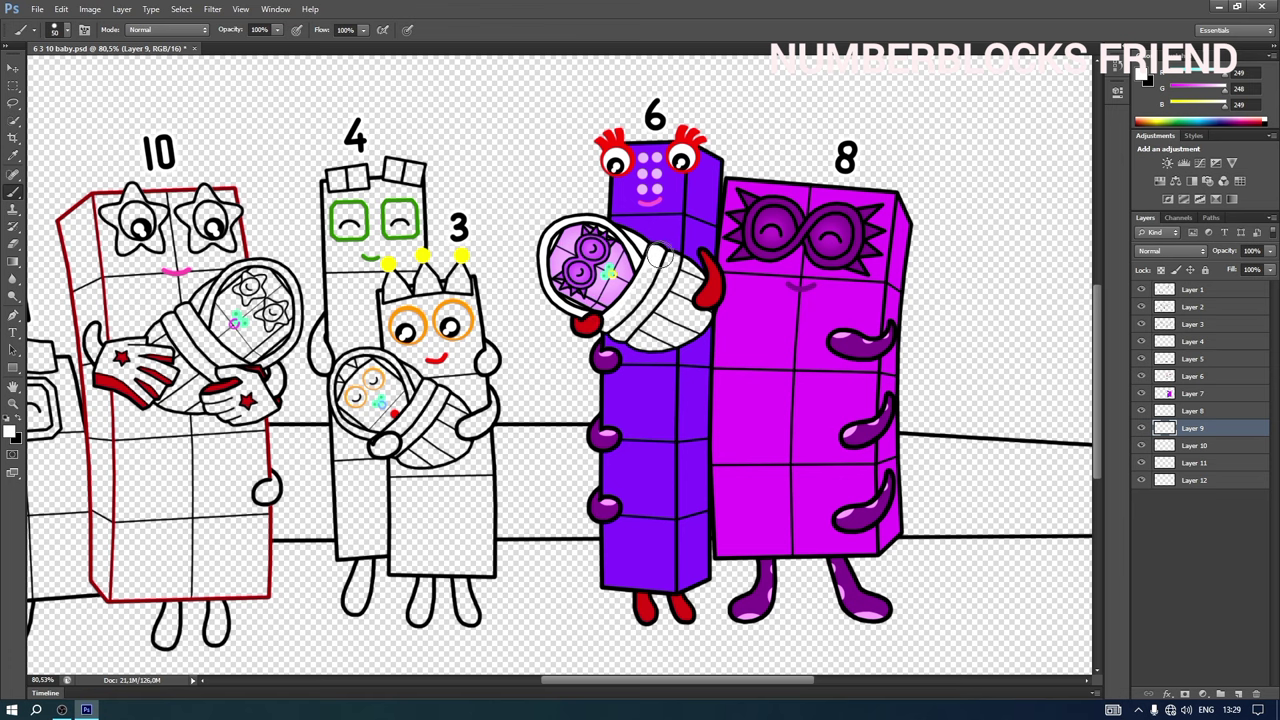
pyautogui.moveTo(658, 257)
pyautogui.mouseDown()
pyautogui.moveTo(696, 278)
pyautogui.moveTo(702, 310)
pyautogui.moveTo(660, 343)
pyautogui.moveTo(617, 327)
pyautogui.moveTo(639, 290)
pyautogui.moveTo(650, 336)
pyautogui.mouseUp()
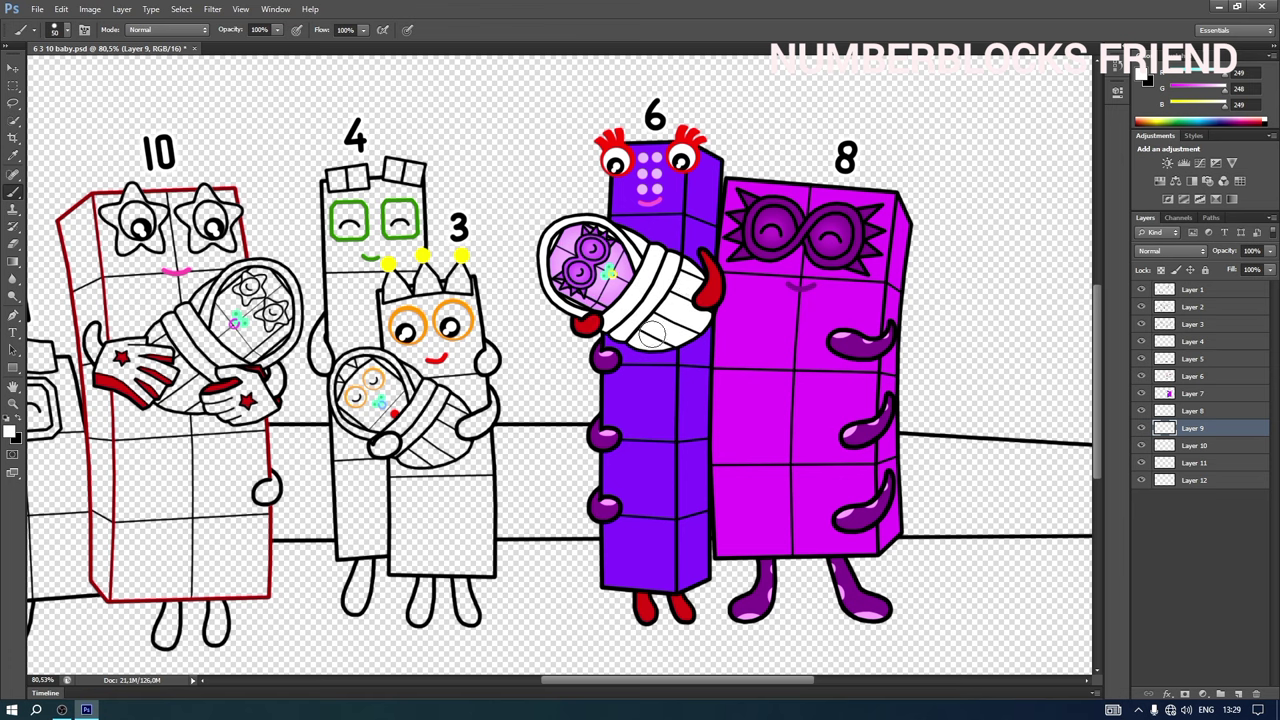
# - Fill Numberblock 3's eyes with white on Layer 6
pyautogui.moveTo(728, 681); pyautogui.dragTo(698, 682)
pyautogui.click(1192, 376)
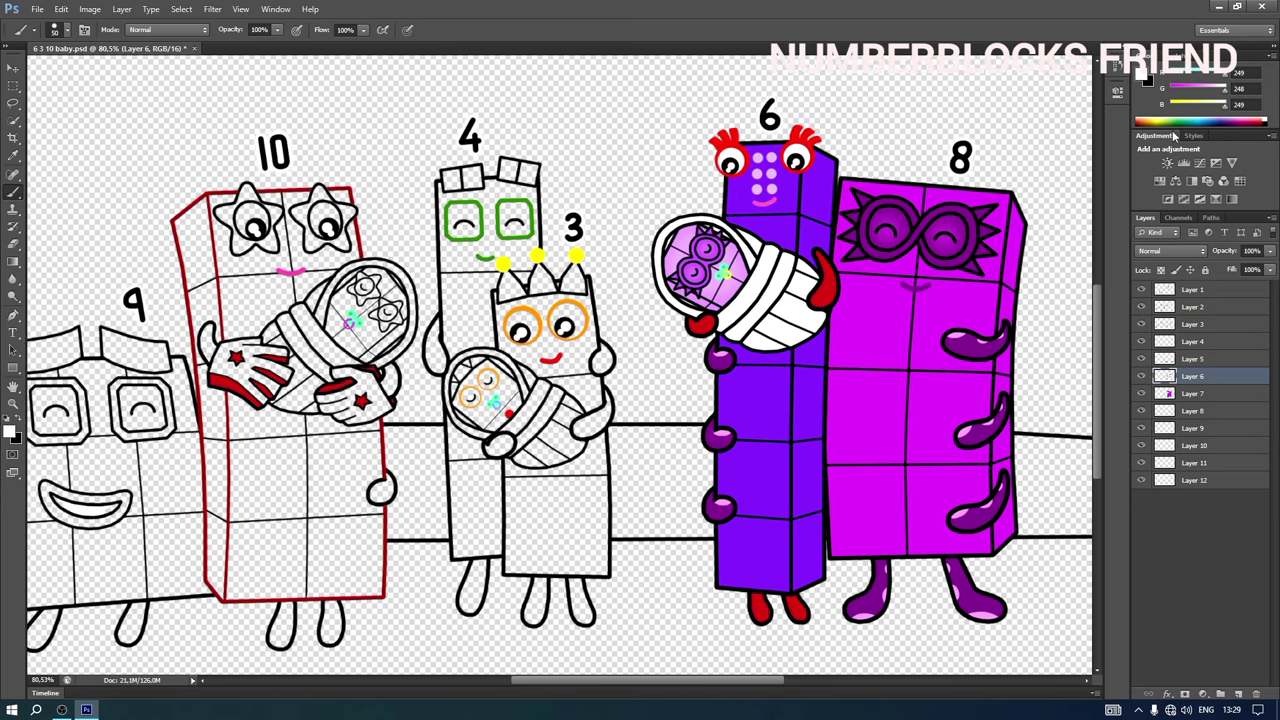
pyautogui.click(1146, 79)
pyautogui.click(898, 83)
pyautogui.click(1213, 70)
pyautogui.moveTo(523, 329)
pyautogui.mouseDown()
pyautogui.moveTo(570, 326)
pyautogui.moveTo(543, 337)
pyautogui.moveTo(502, 284)
pyautogui.mouseUp()
# - Paint Numberblock 3's crown points and its two hands holding the baby red (RGB 254, 2, 26) with a 13 px brush
pyautogui.click(1143, 77)
pyautogui.click(1072, 79)
pyautogui.click(1213, 70)
pyautogui.rightClick(520, 303)
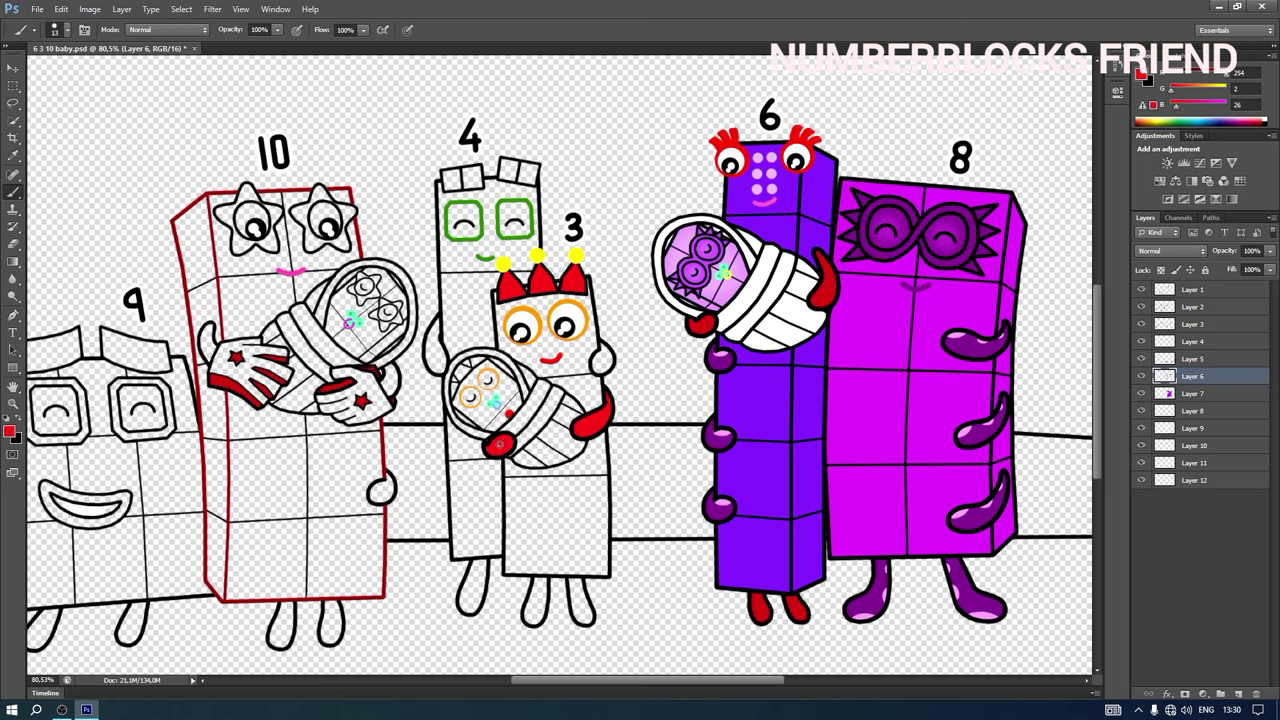
# - Fill both of Numberblock 3's legs with the same red using a 16 px brush
pyautogui.rightClick(554, 567)
pyautogui.press('Escape')
pyautogui.moveTo(540, 577)
pyautogui.mouseDown()
pyautogui.moveTo(532, 622)
pyautogui.moveTo(530, 602)
pyautogui.moveTo(574, 602)
pyautogui.mouseUp()
# - Paint Numberblock 3's face and upper body on Layer 7 in yellow sampled from its crown tip, with a 26 px brush
pyautogui.keyDown('alt'); pyautogui.click(577, 256); pyautogui.keyUp('alt')
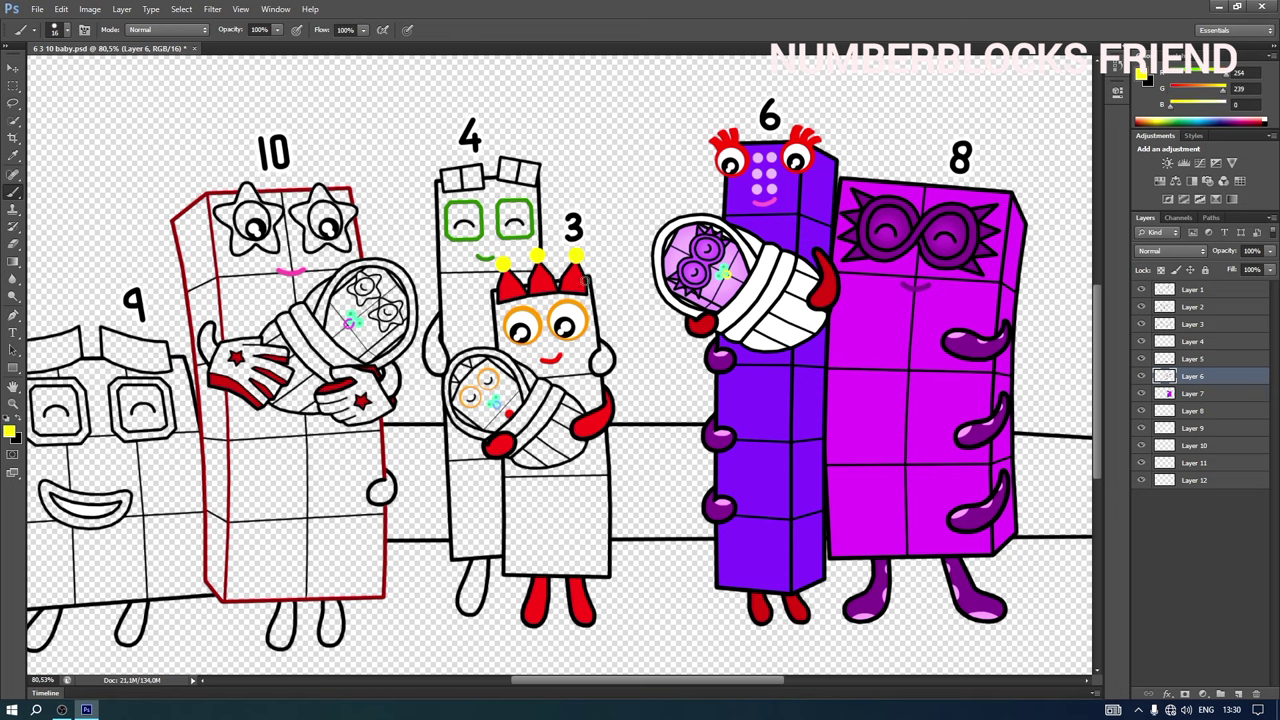
pyautogui.click(1195, 393)
pyautogui.rightClick(514, 336)
pyautogui.write('26')
pyautogui.moveTo(500, 299)
pyautogui.mouseDown()
pyautogui.moveTo(512, 348)
pyautogui.moveTo(591, 406)
pyautogui.moveTo(588, 351)
pyautogui.mouseUp()
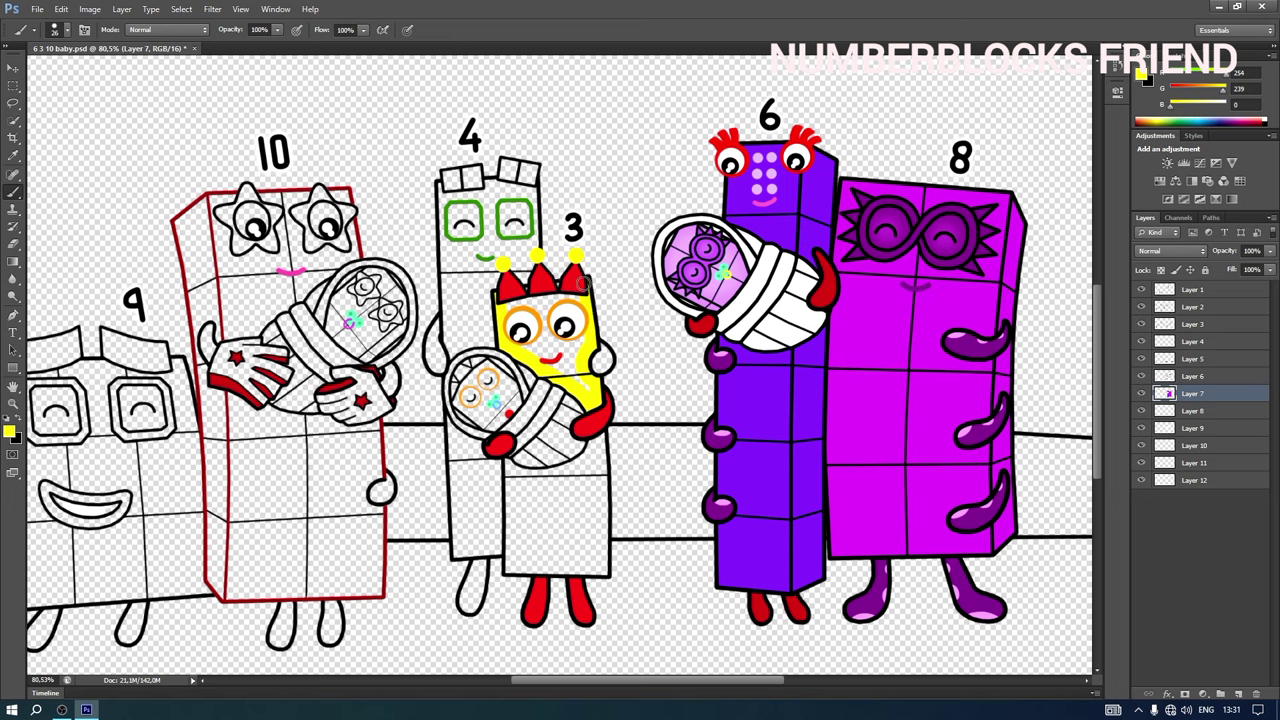
pyautogui.moveTo(584, 286)
pyautogui.mouseDown()
pyautogui.moveTo(517, 292)
pyautogui.moveTo(566, 304)
pyautogui.moveTo(522, 345)
pyautogui.moveTo(578, 339)
pyautogui.moveTo(538, 356)
pyautogui.moveTo(590, 393)
pyautogui.mouseUp()
# - Fill Numberblock 3's lower body below the baby with yellow, enlarging the brush to 58 px
pyautogui.moveTo(603, 470)
pyautogui.mouseDown()
pyautogui.moveTo(603, 572)
pyautogui.moveTo(510, 568)
pyautogui.moveTo(509, 465)
pyautogui.moveTo(592, 471)
pyautogui.moveTo(577, 558)
pyautogui.moveTo(551, 507)
pyautogui.moveTo(562, 510)
pyautogui.mouseUp()
pyautogui.rightClick(597, 466)
pyautogui.click(624, 498)
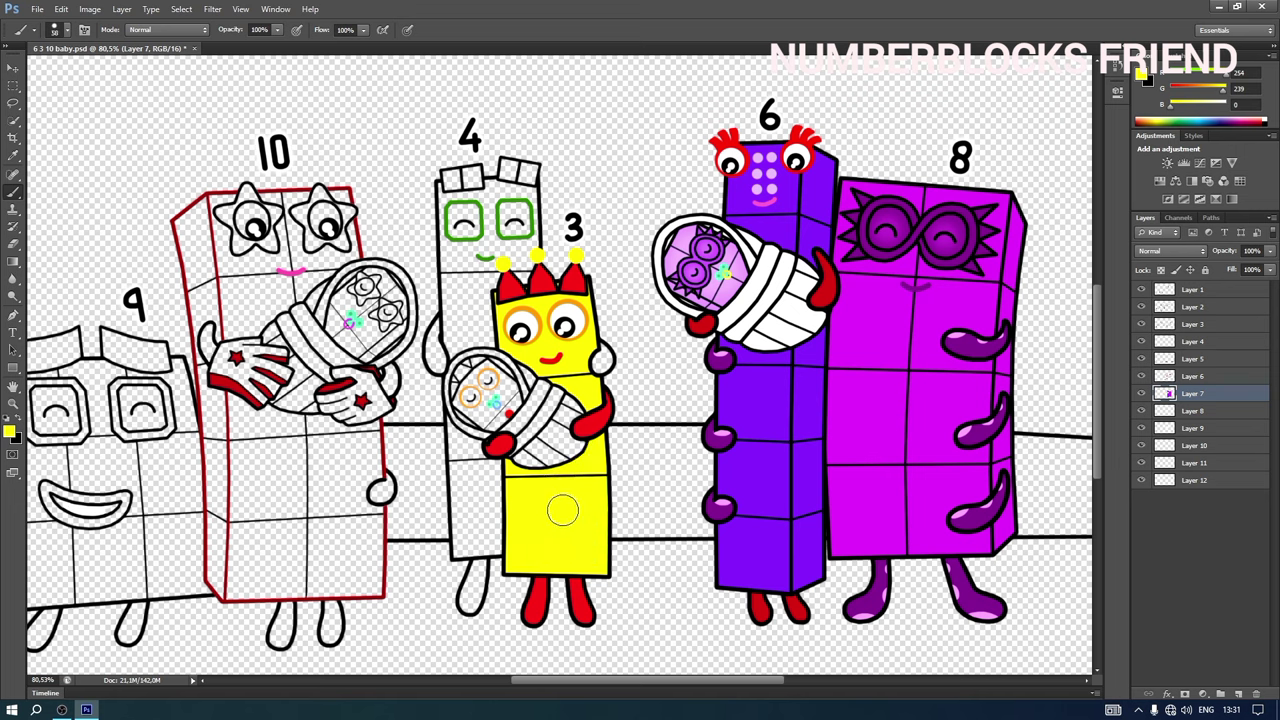
# - Fill both eyes of the baby held by Numberblock 3 with golden orange (RGB 255, 191, 39) using a 34 px brush
pyautogui.click(1146, 82)
pyautogui.click(1039, 82)
pyautogui.click(1175, 89)
pyautogui.rightClick(490, 405)
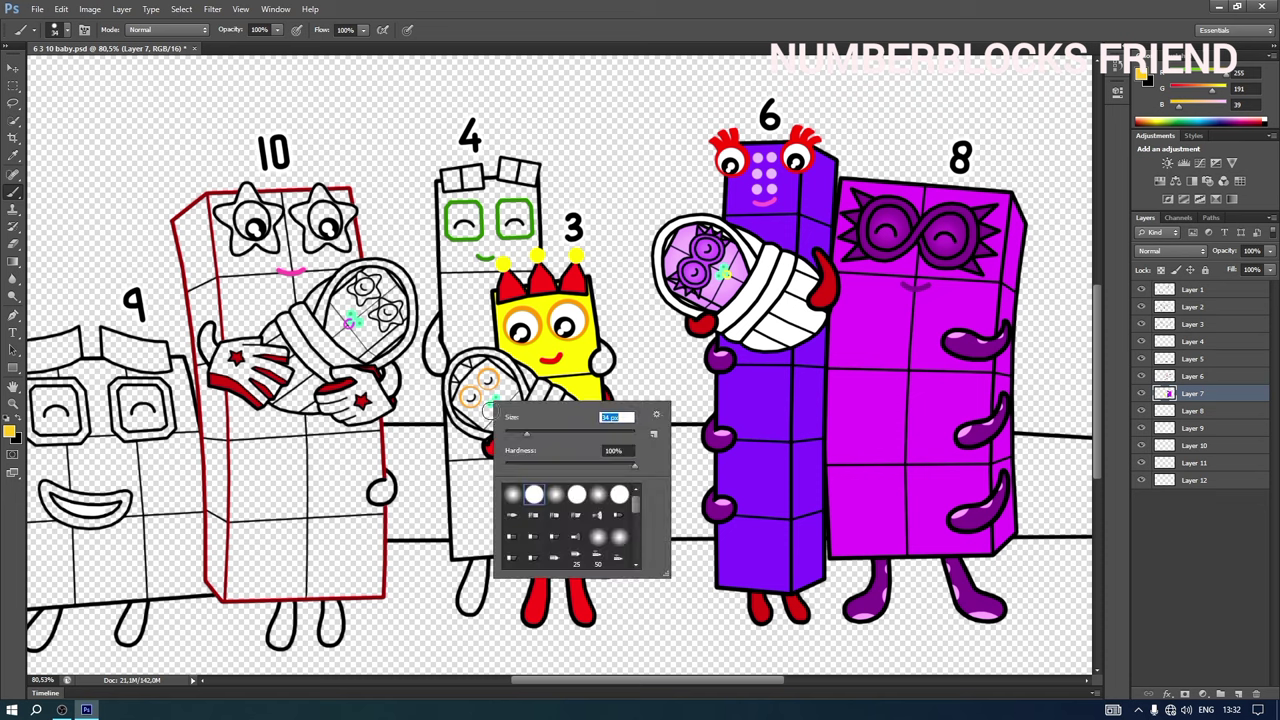
pyautogui.click(470, 396)
pyautogui.click(486, 379)
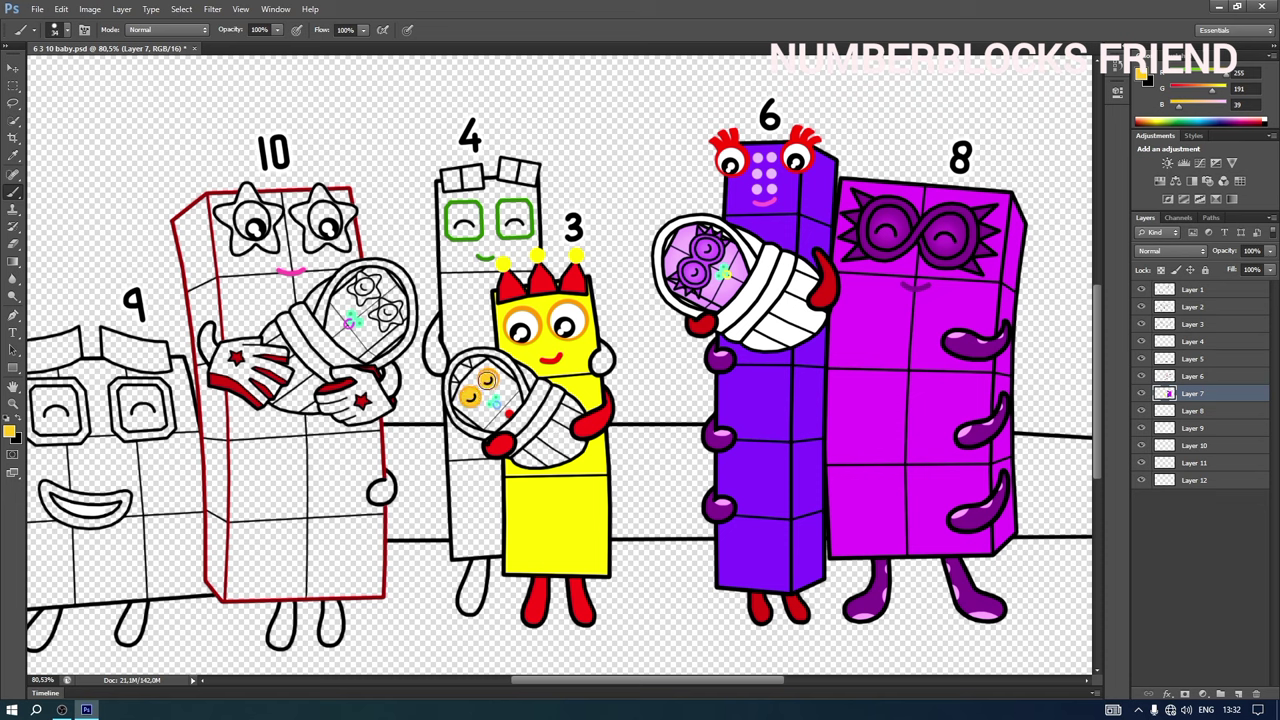
# - Add pale yellow highlights (RGB 255, 213, 111) to the eyes of Numberblock 3's baby with a 34 px soft brush
pyautogui.click(1146, 82)
pyautogui.click(1006, 106)
pyautogui.click(1214, 82)
pyautogui.rightClick(500, 395)
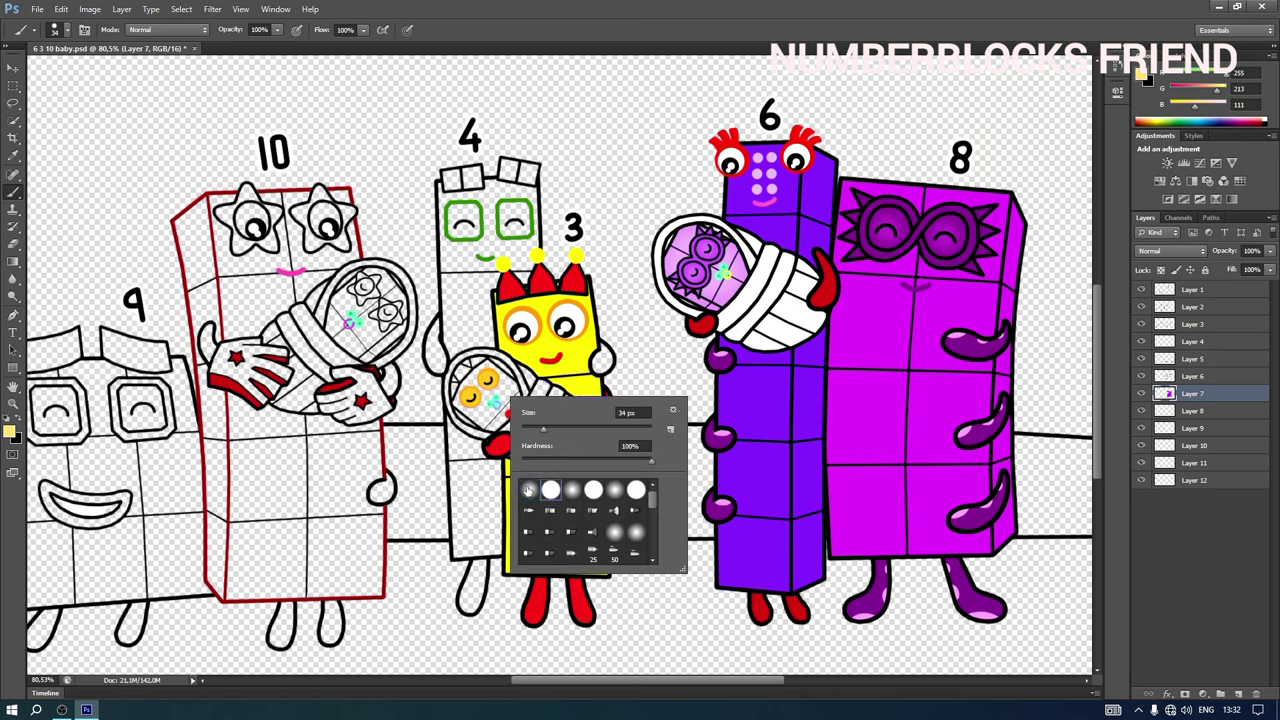
pyautogui.click(487, 379)
# - Paint the crown of Numberblock 3's baby red (fd0024) with a 9 px hard brush
pyautogui.click(1143, 78)
pyautogui.click(1085, 81)
pyautogui.click(1073, 79)
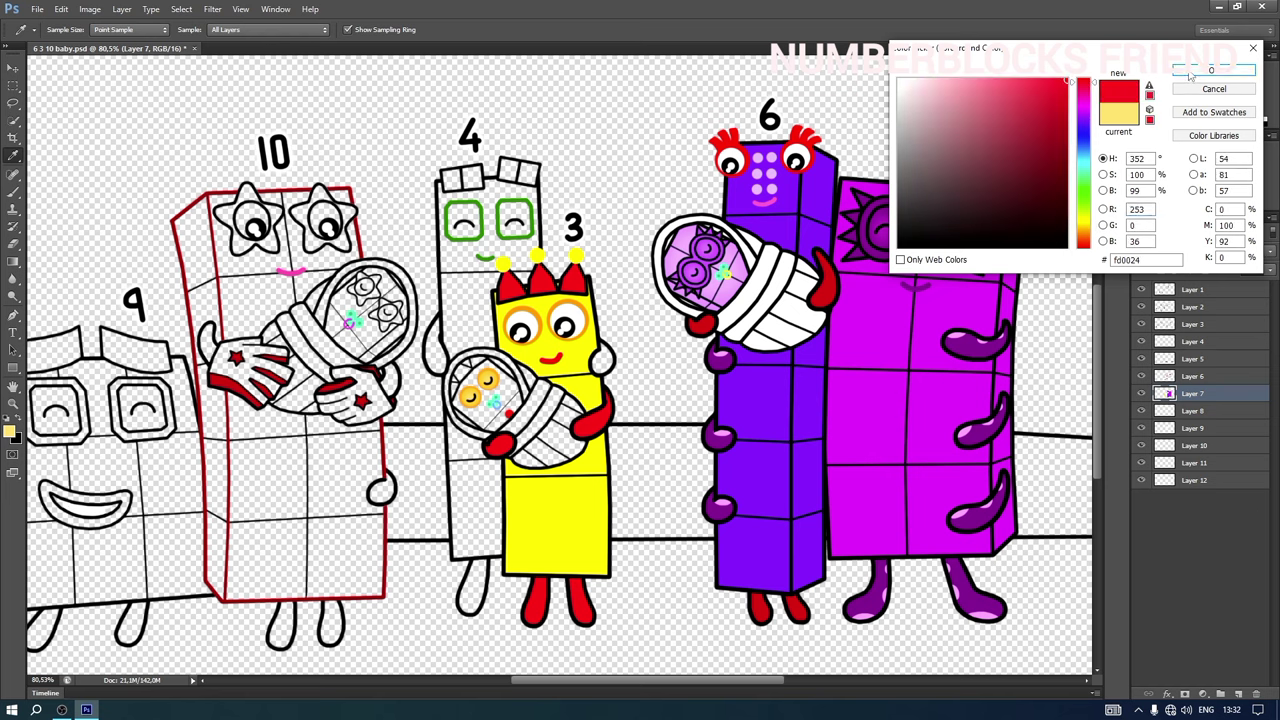
pyautogui.click(1214, 76)
pyautogui.rightClick(482, 397)
pyautogui.click(499, 430)
pyautogui.click(452, 394)
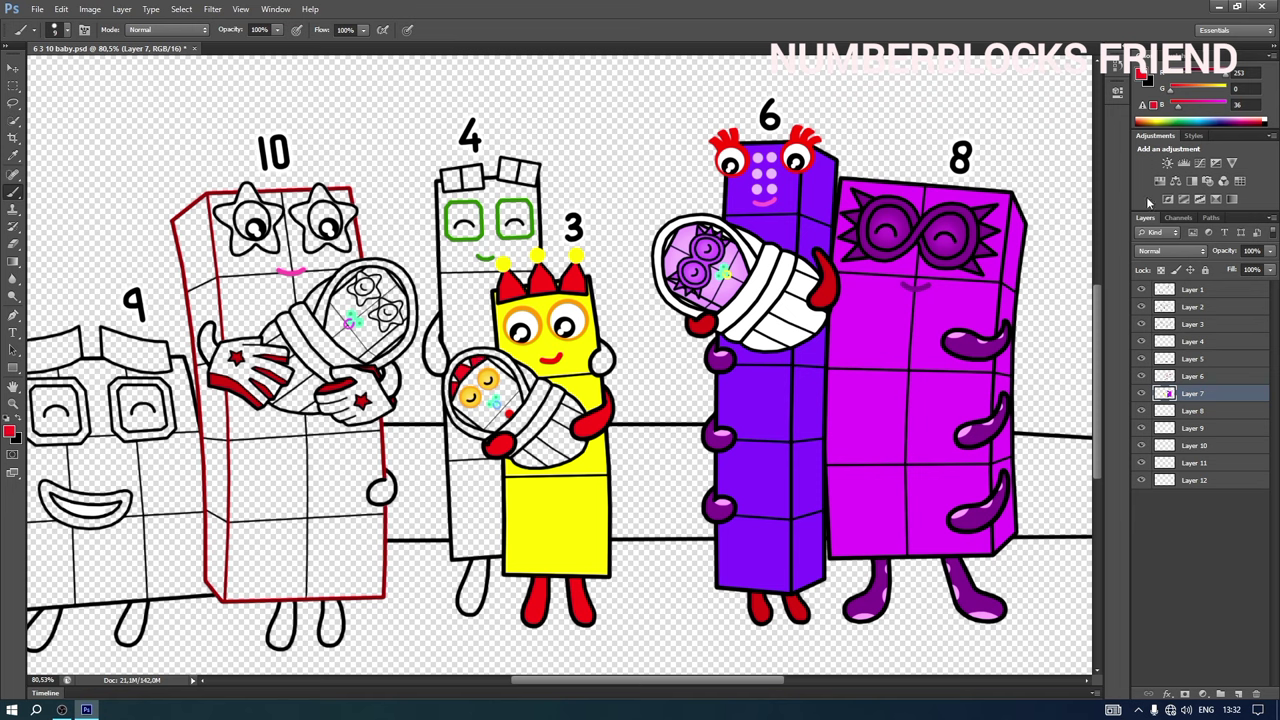
# - On Layer 8, paint the face of Numberblock 3's baby yellow (RGB 253, 242, 63), enlarging the hard brush to 33 px
pyautogui.keyDown('alt'); pyautogui.click(577, 352); pyautogui.keyUp('alt')
pyautogui.click(1143, 77)
pyautogui.moveTo(1040, 79); pyautogui.dragTo(1028, 78)
pyautogui.click(1212, 67)
pyautogui.click(1179, 412)
pyautogui.rightClick(459, 403)
pyautogui.click(479, 436)
pyautogui.click(461, 392)
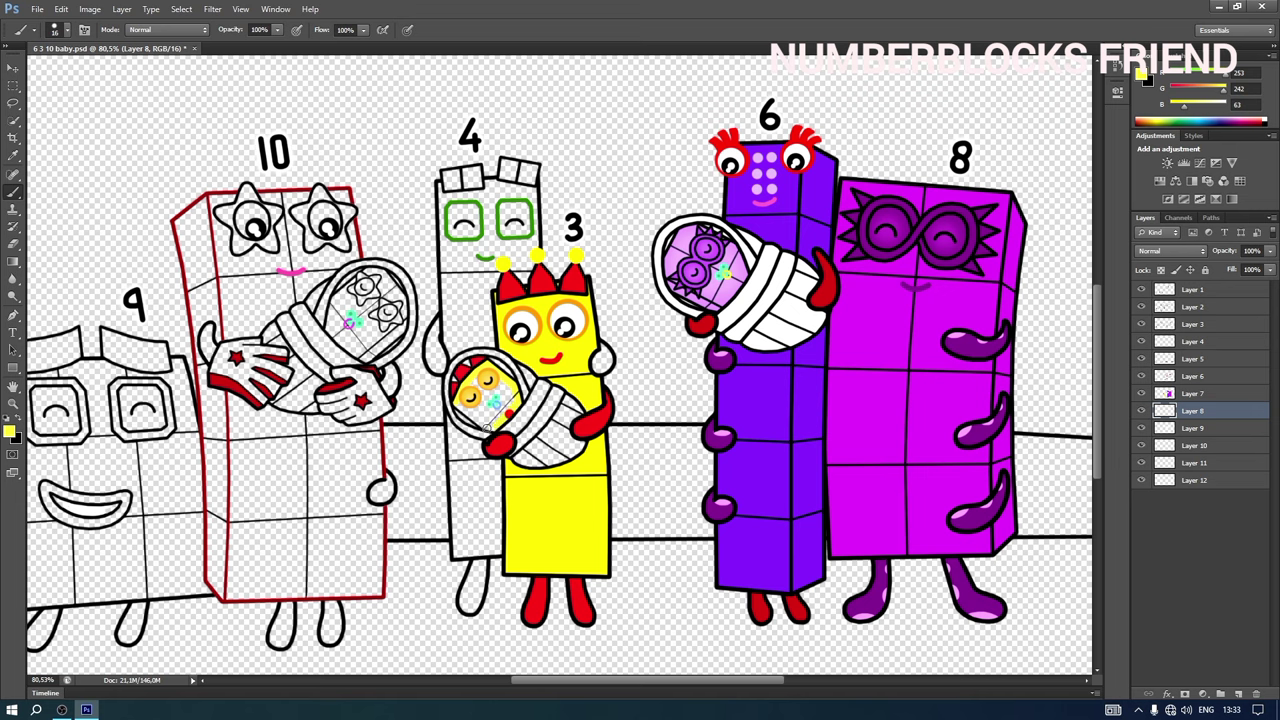
pyautogui.rightClick(488, 400)
pyautogui.press('Return')
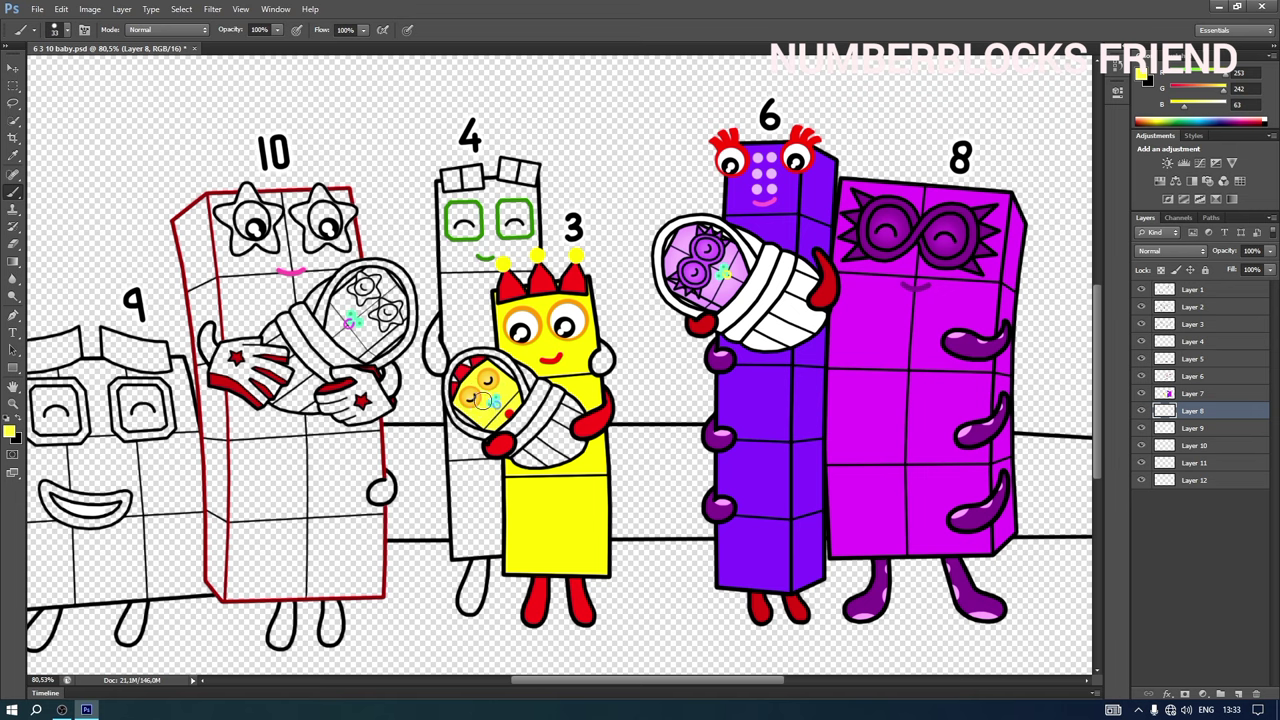
# - On Layer 9, paint the blanket around Numberblock 3's baby off-white (f8f8f8)
pyautogui.click(1192, 427)
pyautogui.click(1141, 75)
pyautogui.click(899, 86)
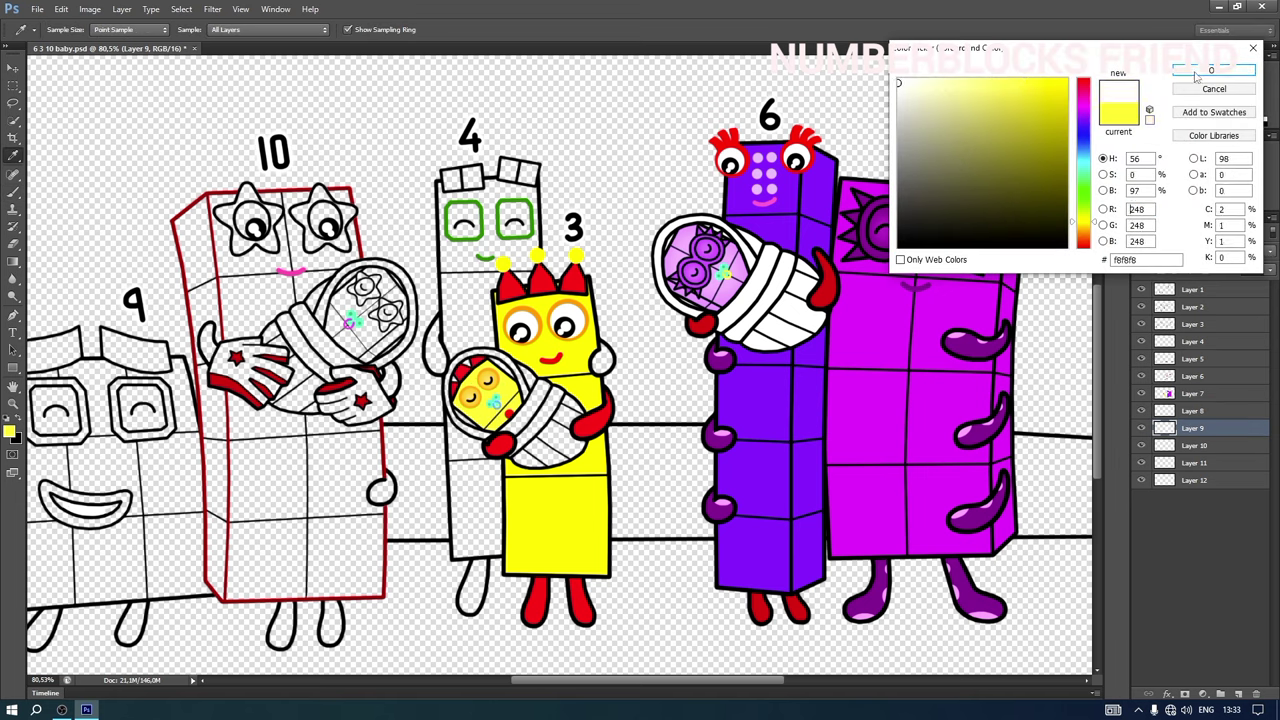
pyautogui.press('Return')
pyautogui.rightClick(495, 408)
pyautogui.press('Return')
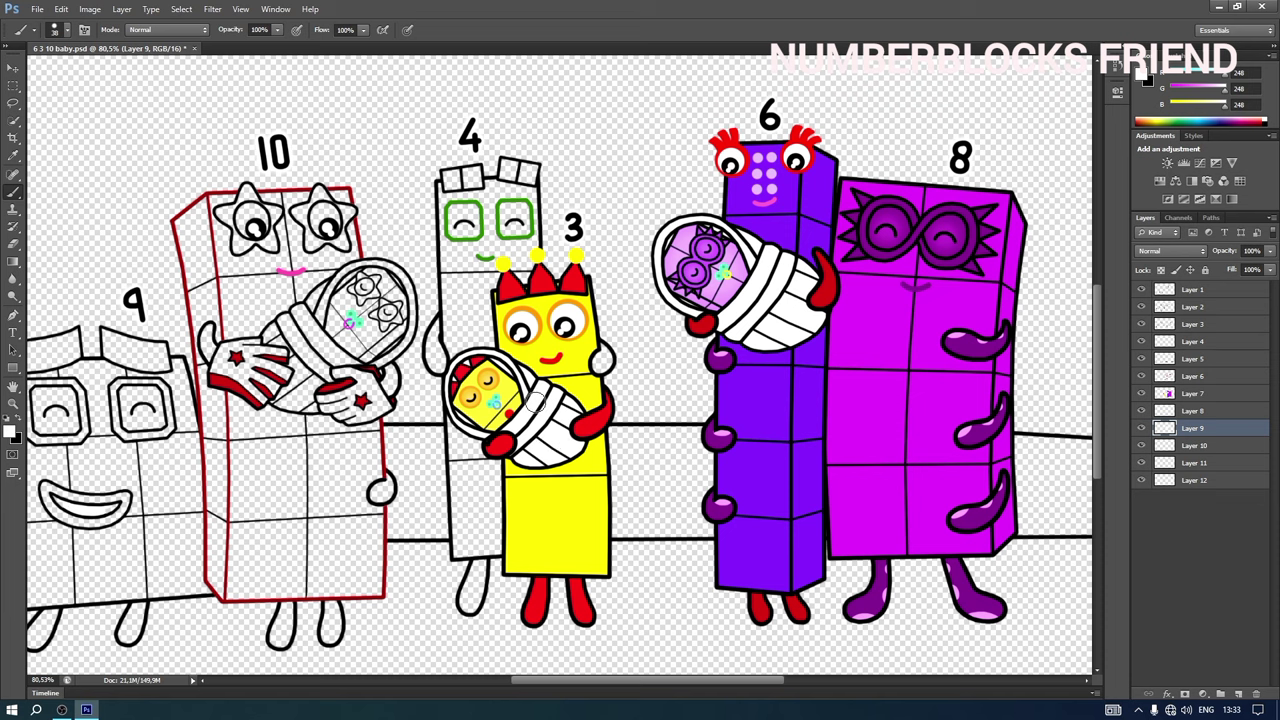
# - On Layer 8, fill both of Numberblock 4's square eyes with green (RGB 4, 179, 0) using a 26 px brush
pyautogui.click(1143, 80)
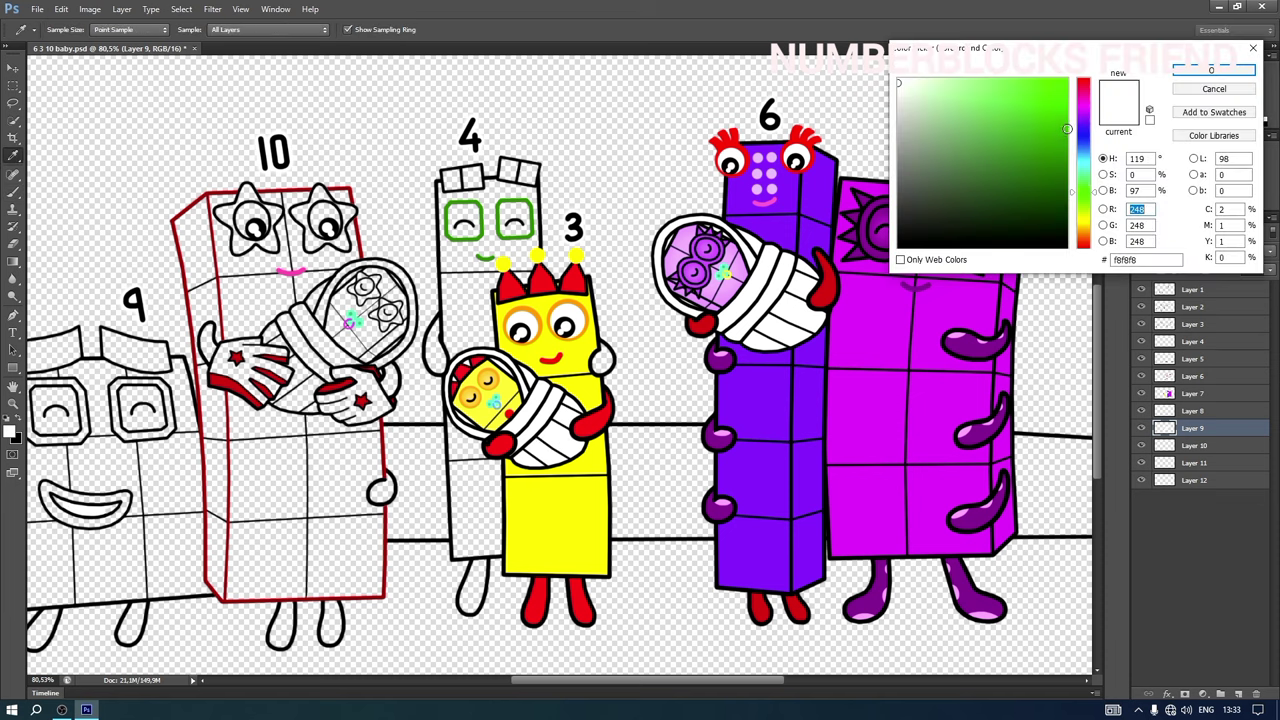
pyautogui.click(1067, 129)
pyautogui.click(1212, 71)
pyautogui.click(1203, 411)
pyautogui.rightClick(474, 228)
pyautogui.click(513, 264)
pyautogui.moveTo(456, 213)
pyautogui.mouseDown()
pyautogui.moveTo(470, 209)
pyautogui.moveTo(474, 234)
pyautogui.moveTo(462, 214)
pyautogui.mouseUp()
pyautogui.moveTo(500, 210)
pyautogui.mouseDown()
pyautogui.moveTo(522, 212)
pyautogui.moveTo(512, 230)
pyautogui.mouseUp()
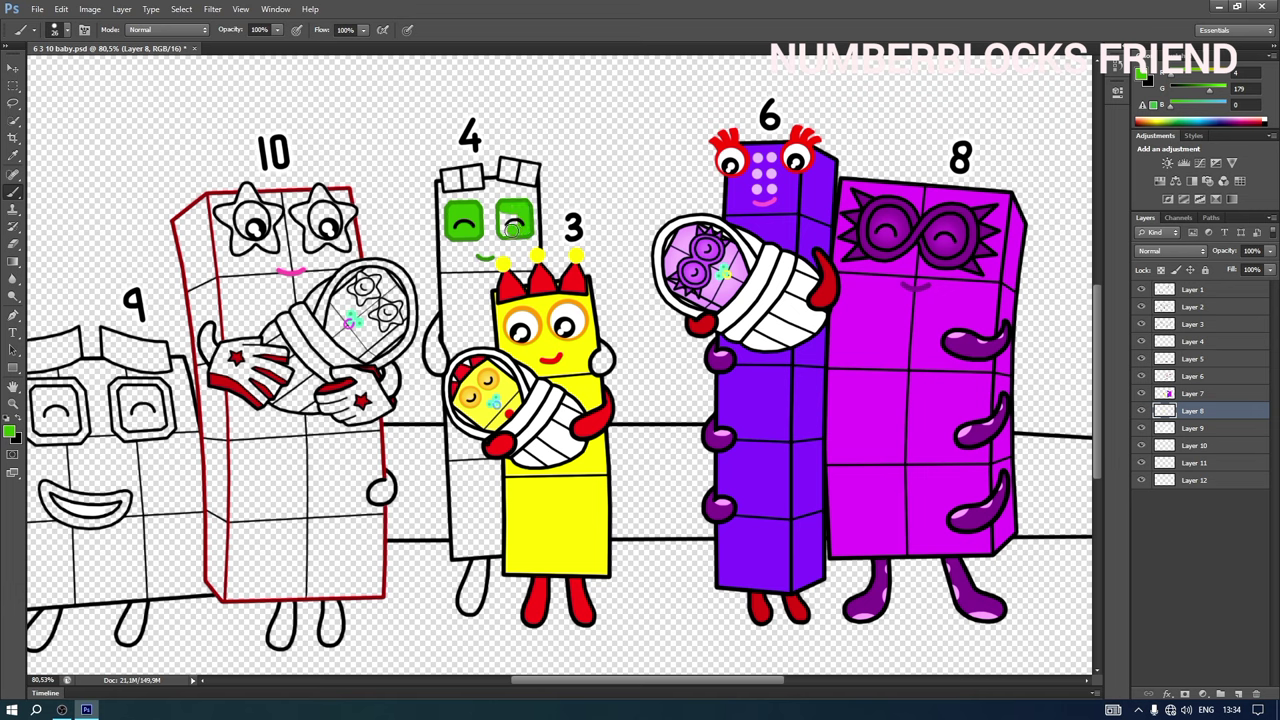
# - Add bright green highlights (06f200) to the centres of Numberblock 4's eyes with a 40 px soft brush
pyautogui.click(1066, 87)
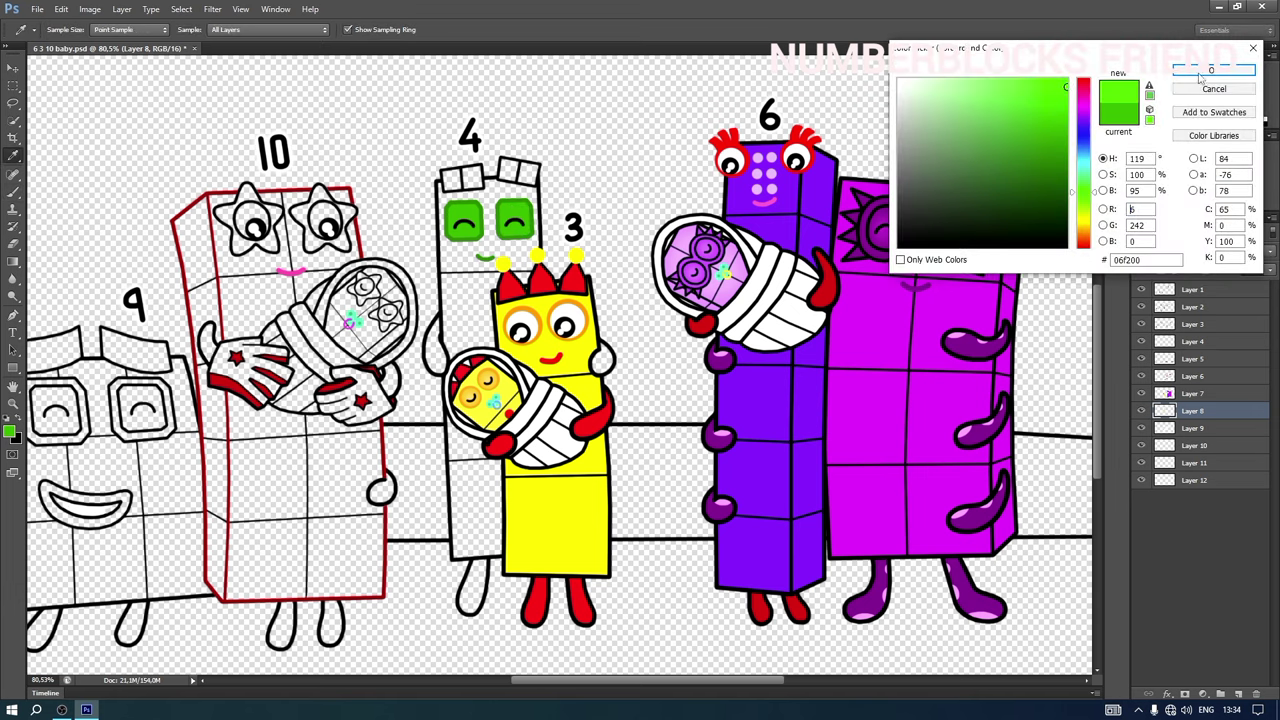
pyautogui.click(1211, 71)
pyautogui.rightClick(468, 233)
pyautogui.click(510, 331)
pyautogui.click(463, 221)
pyautogui.click(515, 220)
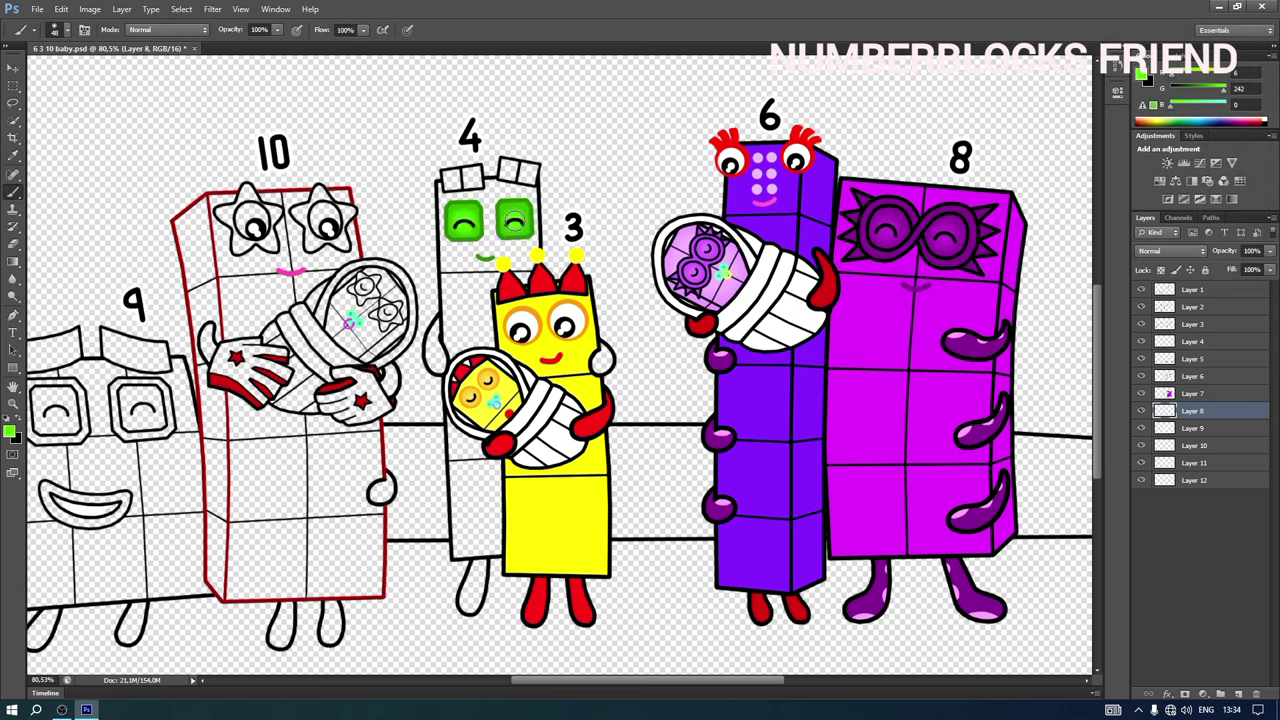
# - Paint Numberblock 4's eyebrows, arms and leg dark green (RGB 3, 144, 0) with a 15 px hard brush
pyautogui.click(1142, 74)
pyautogui.click(1067, 153)
pyautogui.click(1211, 71)
pyautogui.rightClick(462, 207)
pyautogui.click(492, 280)
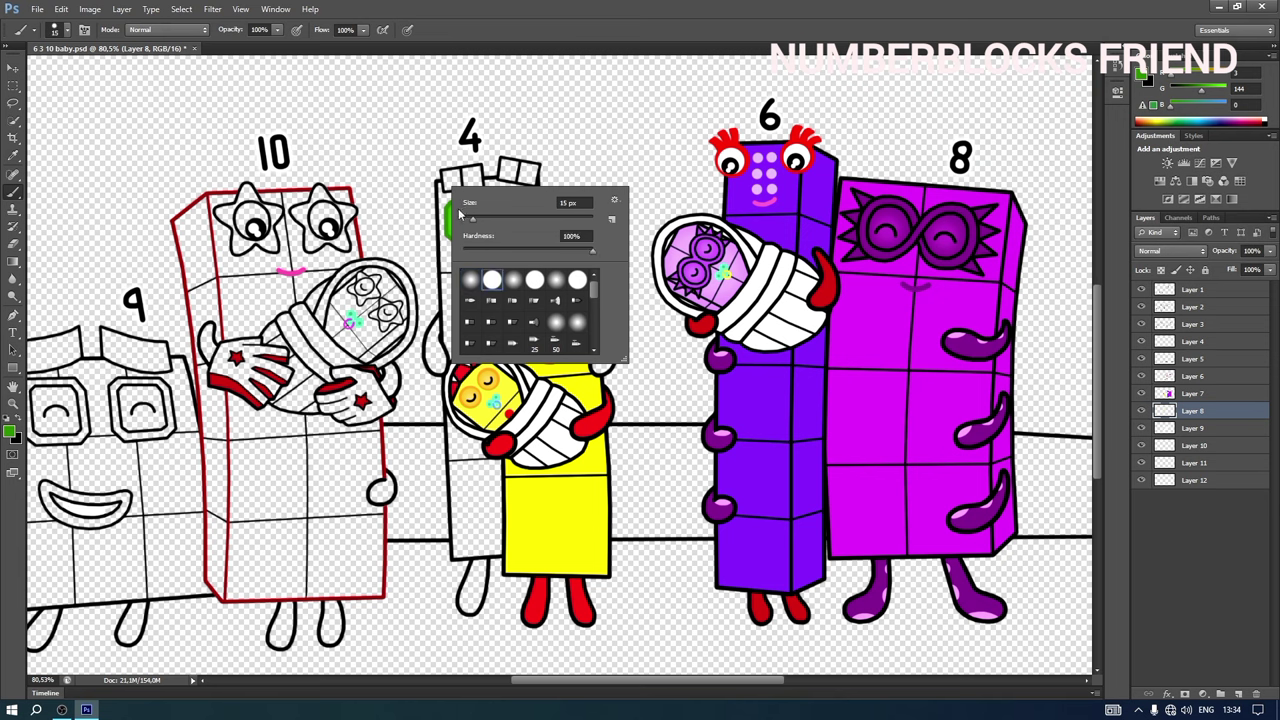
pyautogui.moveTo(446, 175)
pyautogui.mouseDown()
pyautogui.moveTo(479, 168)
pyautogui.moveTo(481, 185)
pyautogui.moveTo(447, 177)
pyautogui.moveTo(471, 172)
pyautogui.moveTo(450, 181)
pyautogui.moveTo(479, 186)
pyautogui.moveTo(520, 176)
pyautogui.mouseUp()
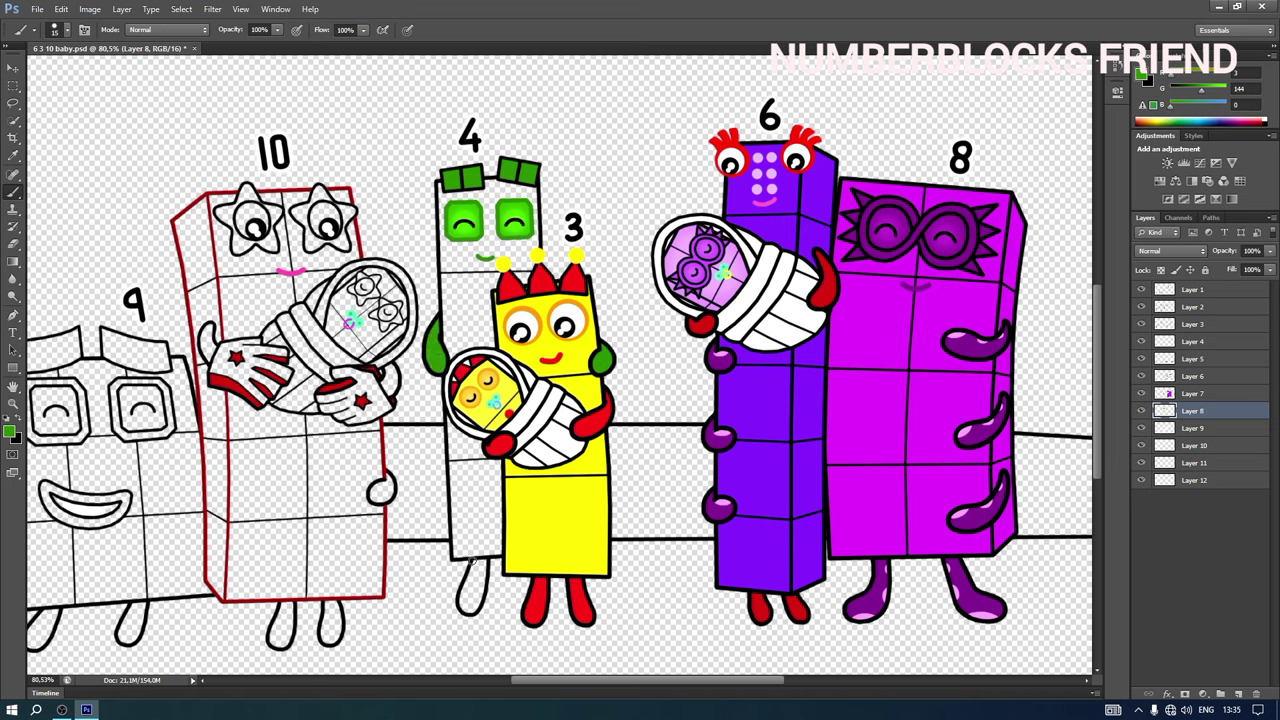
pyautogui.moveTo(481, 565); pyautogui.dragTo(472, 608)
pyautogui.moveTo(474, 563); pyautogui.dragTo(474, 588)
# - On Layer 9, fill Numberblock 4's head and upper body with bright green (RGB 6, 238, 0)
pyautogui.click(1140, 75)
pyautogui.click(1066, 87)
pyautogui.click(1211, 69)
pyautogui.click(1203, 429)
pyautogui.rightClick(478, 229)
pyautogui.click(489, 262)
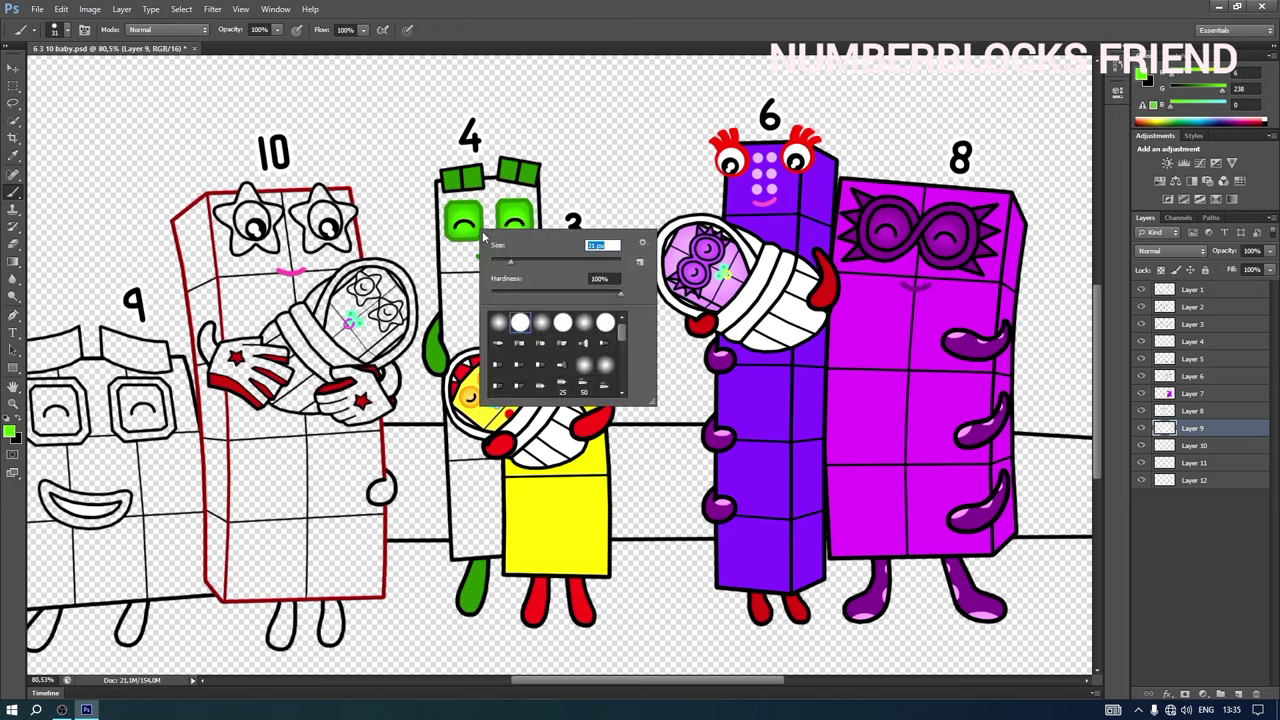
pyautogui.click(444, 188)
pyautogui.moveTo(478, 186)
pyautogui.mouseDown()
pyautogui.moveTo(529, 185)
pyautogui.moveTo(537, 246)
pyautogui.moveTo(522, 296)
pyautogui.moveTo(496, 270)
pyautogui.moveTo(483, 291)
pyautogui.moveTo(488, 340)
pyautogui.moveTo(450, 350)
pyautogui.moveTo(444, 192)
pyautogui.moveTo(512, 199)
pyautogui.moveTo(492, 207)
pyautogui.moveTo(505, 243)
pyautogui.moveTo(460, 257)
pyautogui.moveTo(519, 256)
pyautogui.moveTo(457, 272)
pyautogui.moveTo(467, 333)
pyautogui.moveTo(473, 270)
pyautogui.moveTo(472, 325)
pyautogui.mouseUp()
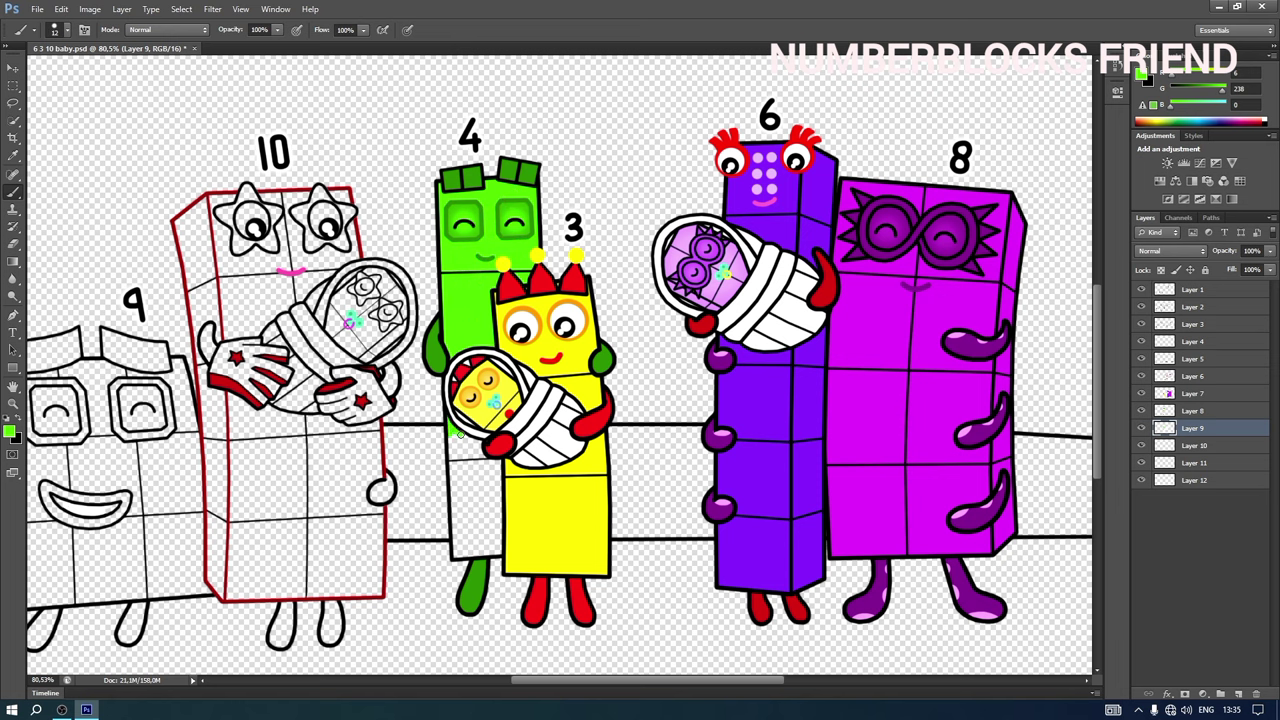
# - Fill Numberblock 4's lower body below the baby with the same bright green using a 21 px brush
pyautogui.rightClick(452, 439)
pyautogui.moveTo(487, 480); pyautogui.dragTo(491, 480)
pyautogui.moveTo(453, 440)
pyautogui.mouseDown()
pyautogui.moveTo(456, 554)
pyautogui.moveTo(497, 552)
pyautogui.moveTo(497, 462)
pyautogui.moveTo(457, 444)
pyautogui.moveTo(459, 468)
pyautogui.moveTo(495, 472)
pyautogui.moveTo(457, 496)
pyautogui.moveTo(494, 511)
pyautogui.moveTo(493, 533)
pyautogui.moveTo(473, 546)
pyautogui.moveTo(485, 489)
pyautogui.mouseUp()
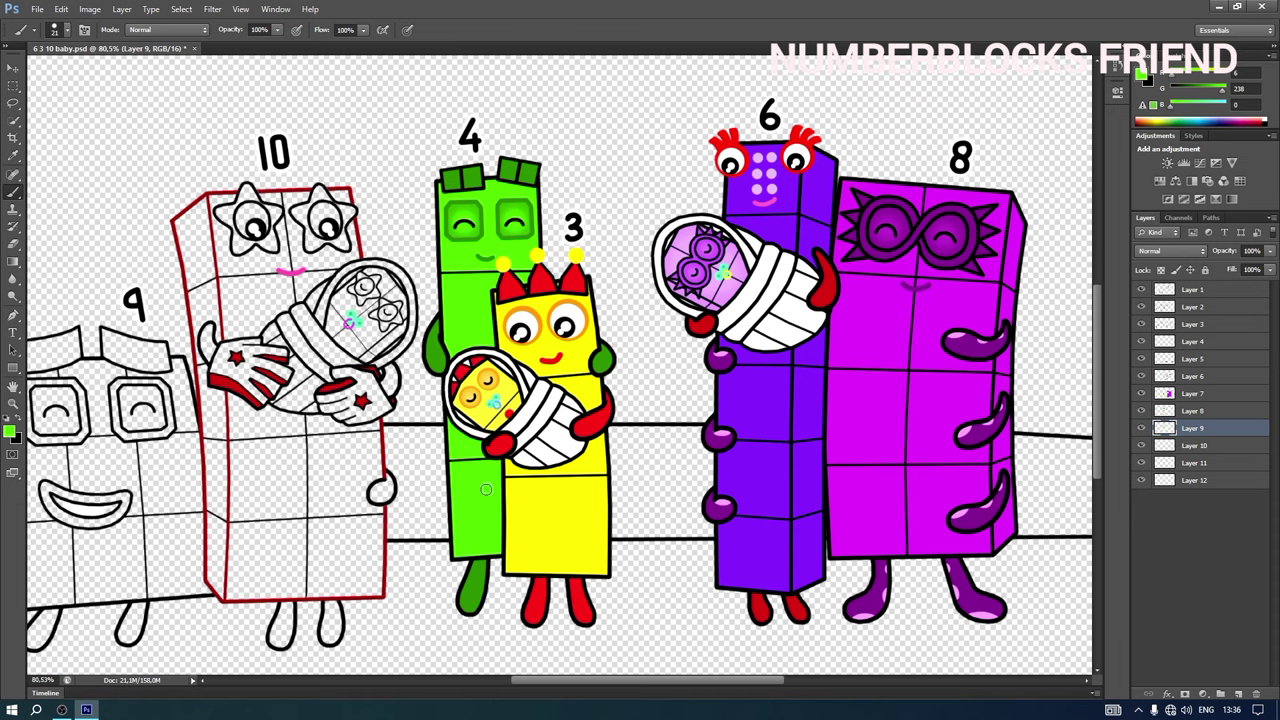
# - On Layer 6, fill the whites of Numberblock 10's eyes with near-white (fefdfd) using a 35 px brush
pyautogui.moveTo(614, 692); pyautogui.dragTo(589, 692)
pyautogui.click(1213, 395)
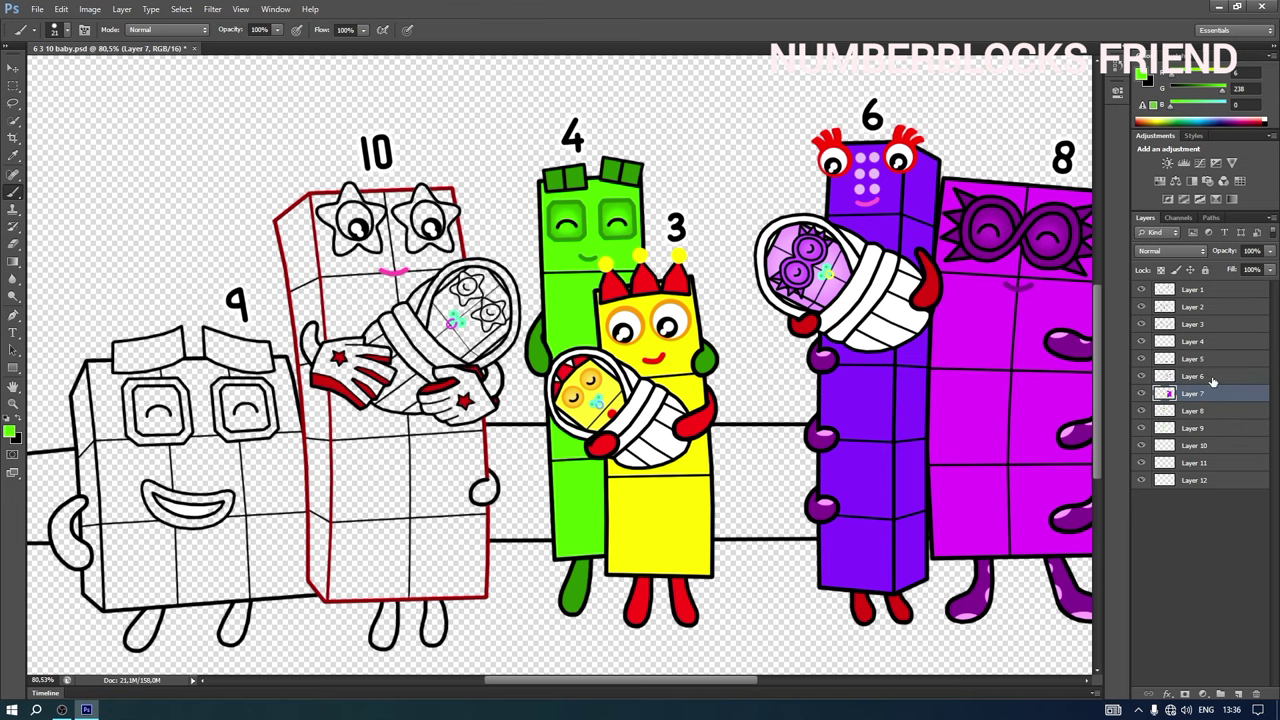
pyautogui.click(1213, 380)
pyautogui.click(1141, 77)
pyautogui.moveTo(949, 85); pyautogui.dragTo(902, 79)
pyautogui.click(1211, 71)
pyautogui.rightClick(394, 258)
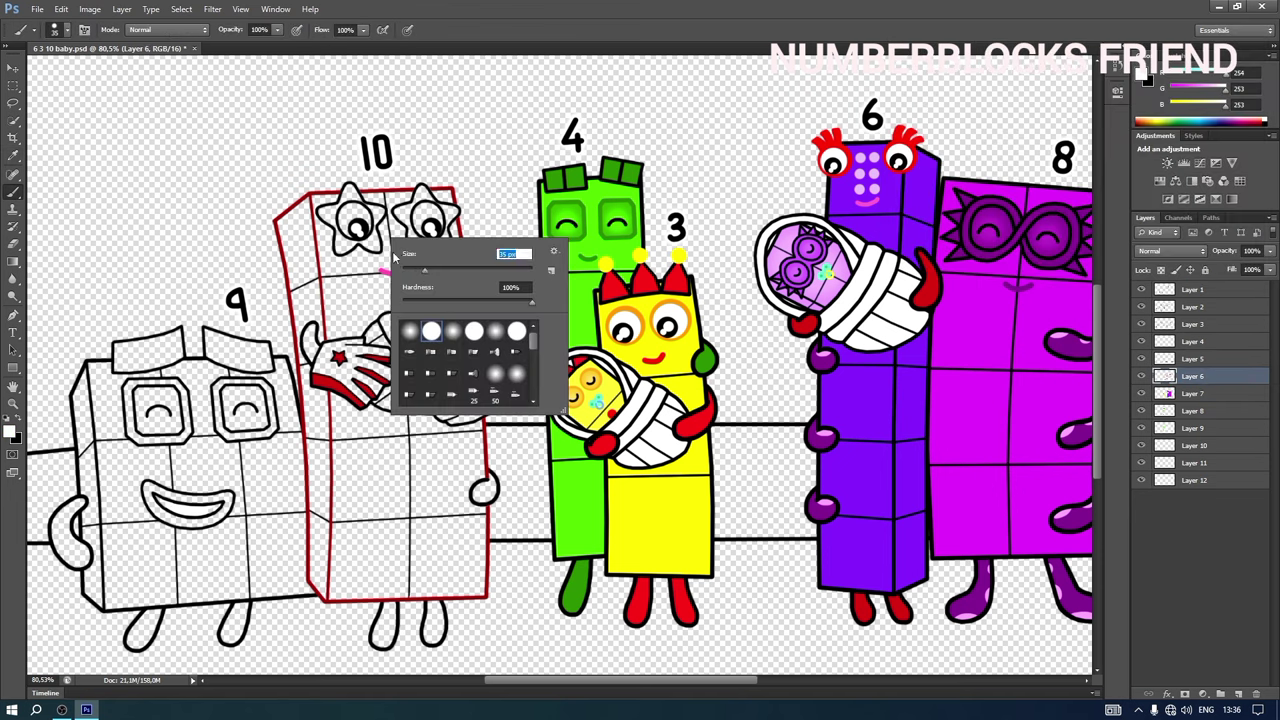
pyautogui.moveTo(351, 211)
pyautogui.mouseDown()
pyautogui.moveTo(363, 230)
pyautogui.moveTo(422, 227)
pyautogui.moveTo(431, 212)
pyautogui.mouseUp()
pyautogui.click(427, 225)
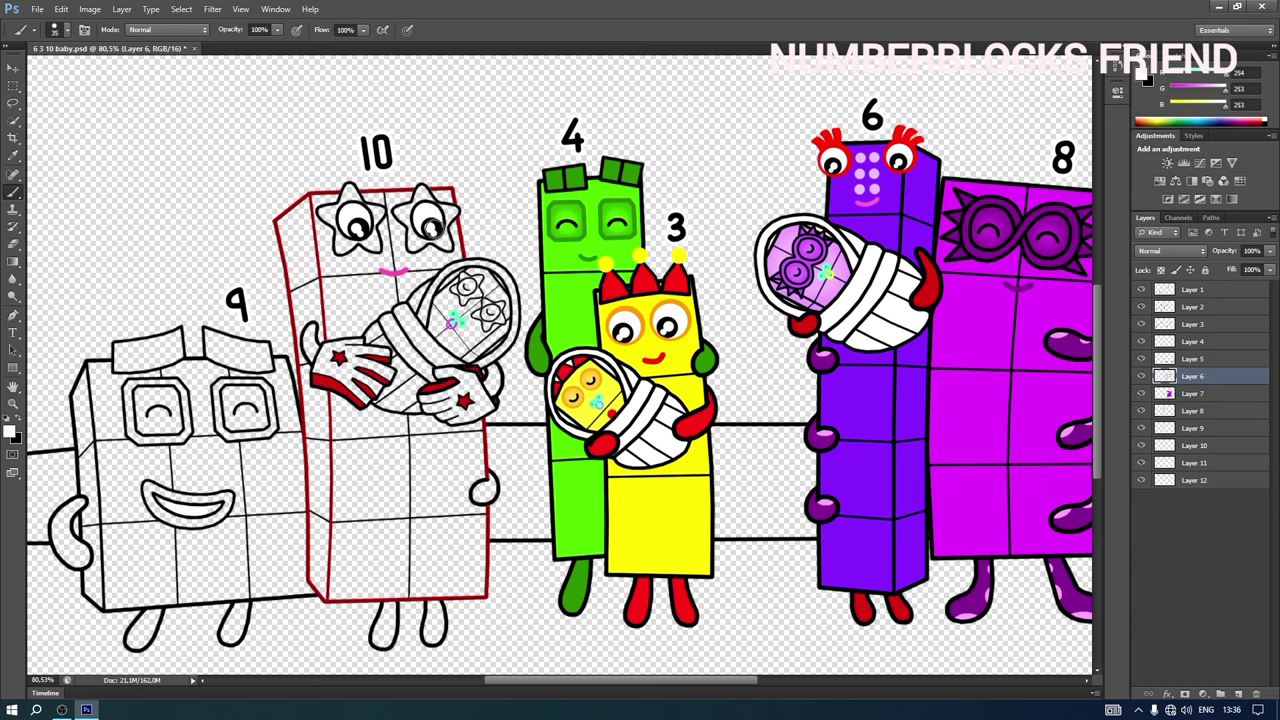
# - On Layer 7, paint the stars around Numberblock 10's eyes dark red (RGB 213, 1, 16) with a 24 px brush
pyautogui.click(10, 432)
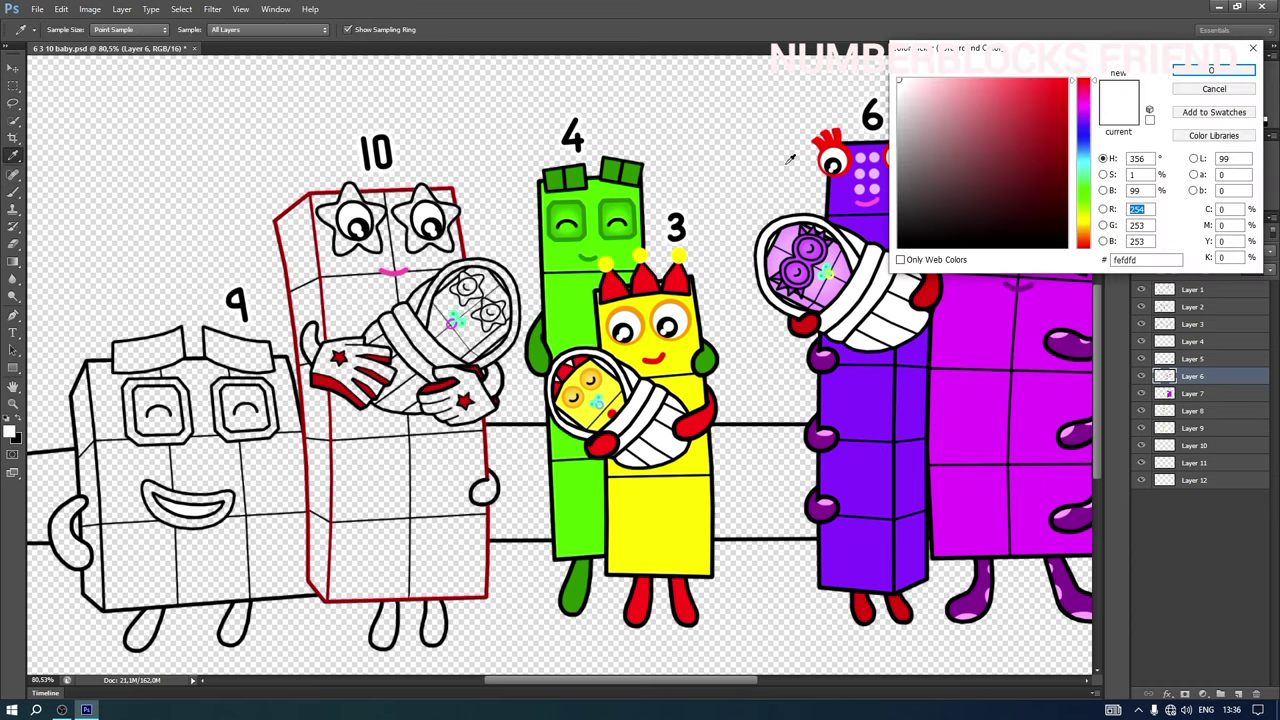
pyautogui.click(1067, 106)
pyautogui.click(1213, 70)
pyautogui.click(1194, 393)
pyautogui.rightClick(321, 218)
pyautogui.click(363, 251)
pyautogui.moveTo(325, 212)
pyautogui.mouseDown()
pyautogui.moveTo(349, 189)
pyautogui.moveTo(377, 212)
pyautogui.moveTo(376, 245)
pyautogui.moveTo(340, 224)
pyautogui.mouseUp()
pyautogui.click(420, 200)
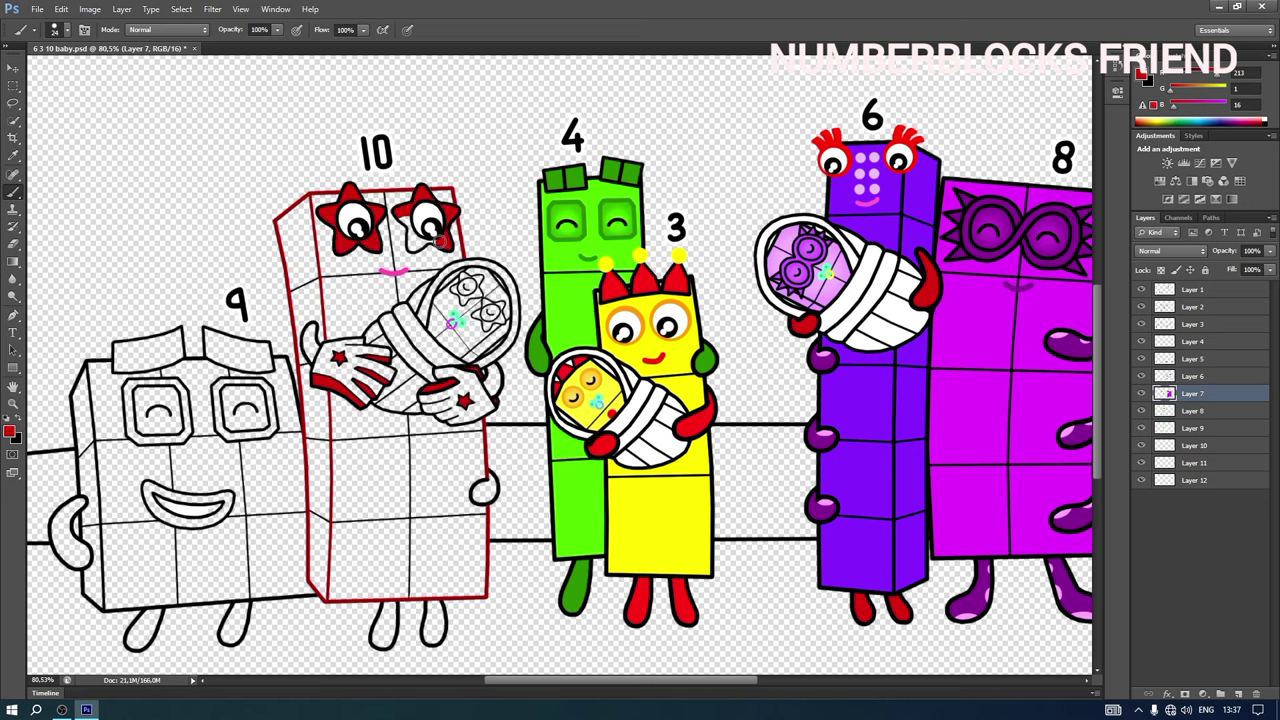
pyautogui.press('e')
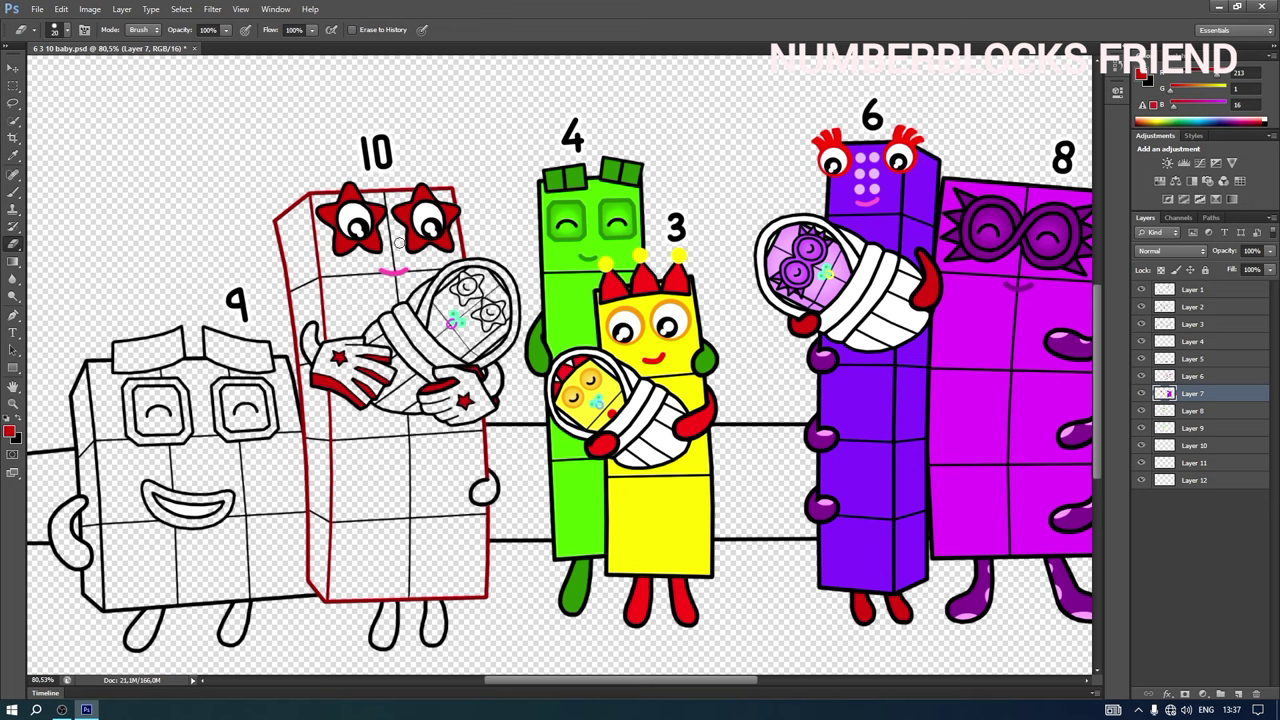
# - Paint Numberblock 10's arms and both legs with the same dark red using a 12 px brush
pyautogui.press('b')
pyautogui.rightClick(311, 350)
pyautogui.moveTo(310, 330); pyautogui.dragTo(333, 384)
pyautogui.click(310, 359)
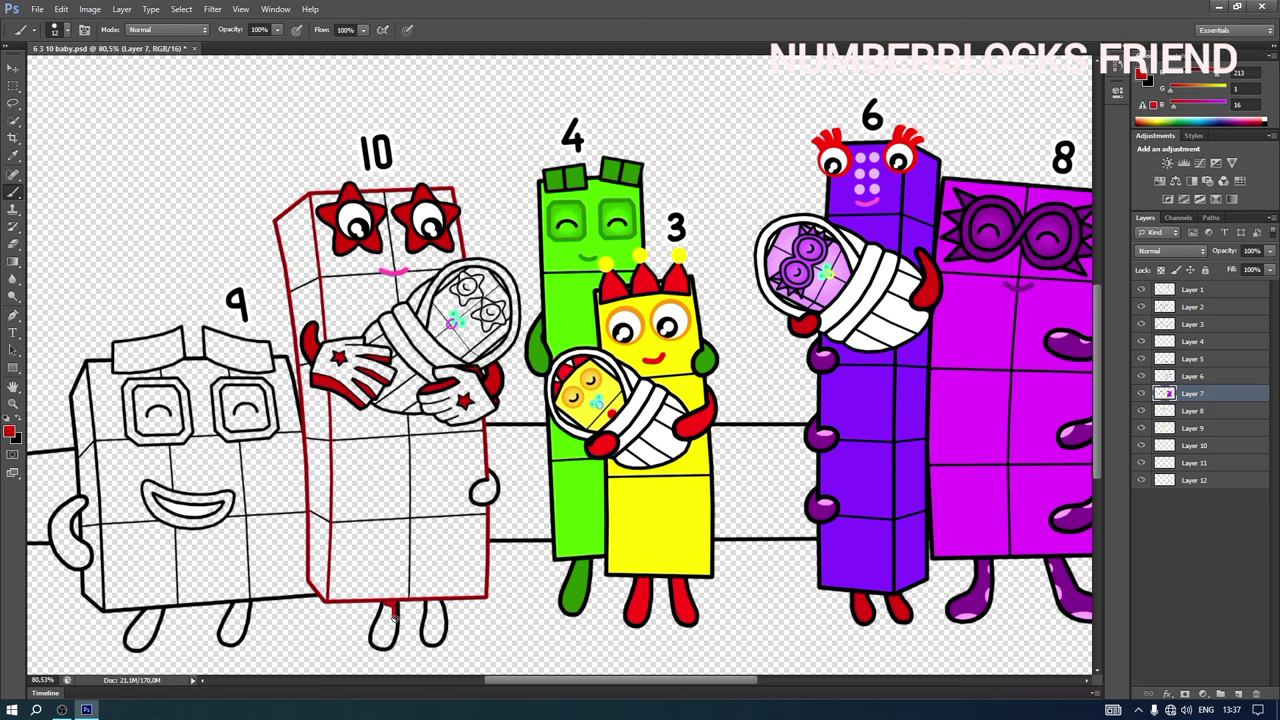
pyautogui.moveTo(386, 606); pyautogui.dragTo(380, 638)
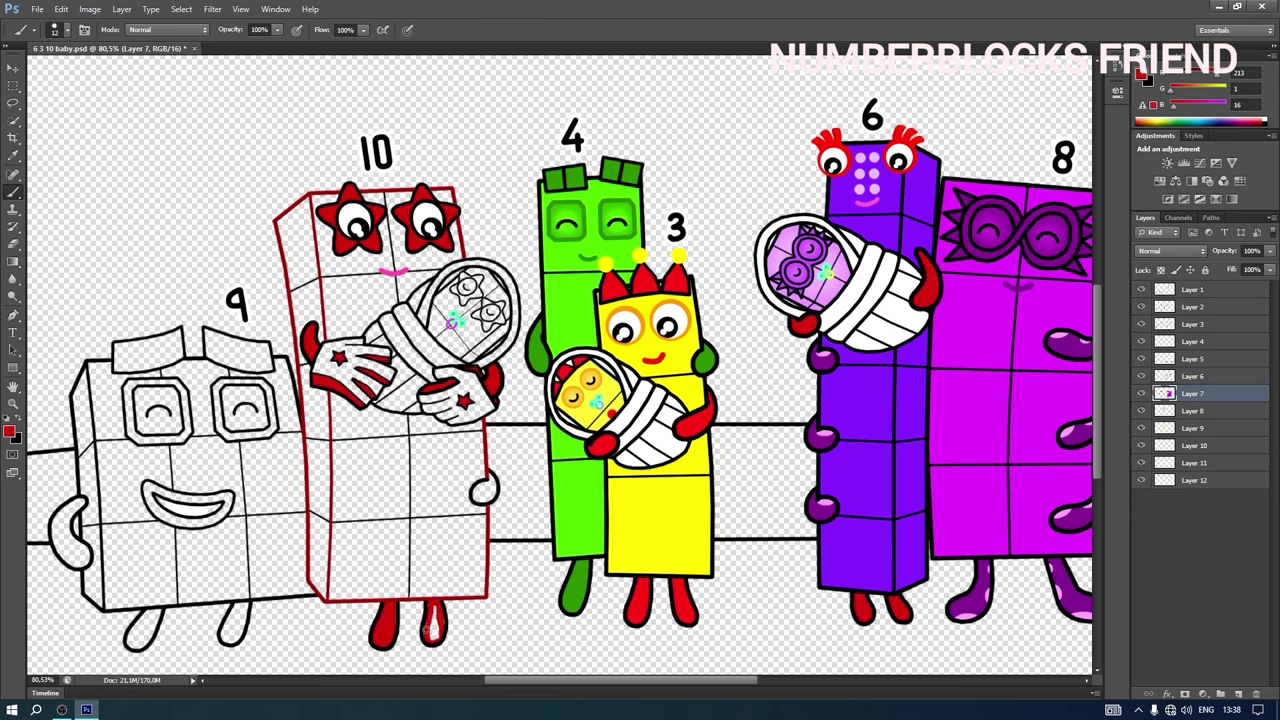
# - On Layer 8, fill Numberblock 10's narrow side face with red (RGB 251, 2, 20), using a 20 px brush and a 6 px brush for the edges
pyautogui.click(1197, 414)
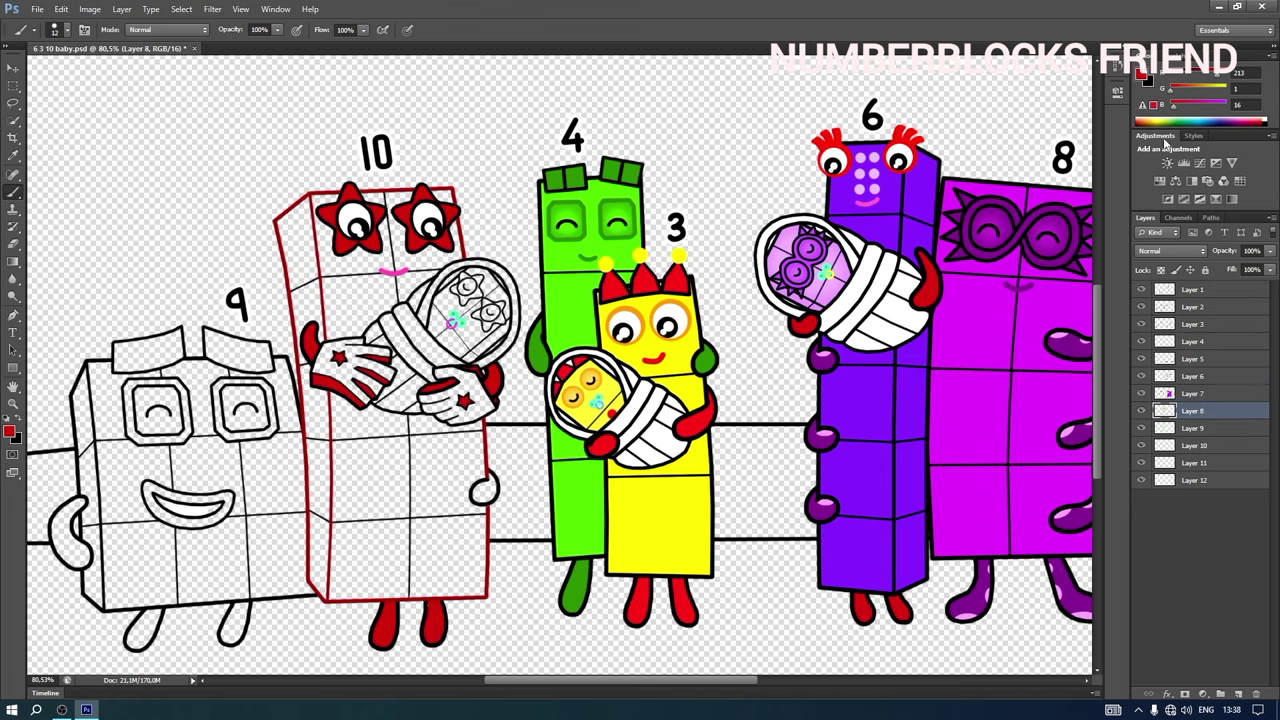
pyautogui.click(1141, 75)
pyautogui.click(1066, 80)
pyautogui.click(1214, 72)
pyautogui.rightClick(283, 232)
pyautogui.moveTo(308, 264)
pyautogui.mouseDown()
pyautogui.moveTo(283, 223)
pyautogui.moveTo(314, 268)
pyautogui.moveTo(320, 338)
pyautogui.moveTo(302, 332)
pyautogui.moveTo(306, 368)
pyautogui.mouseUp()
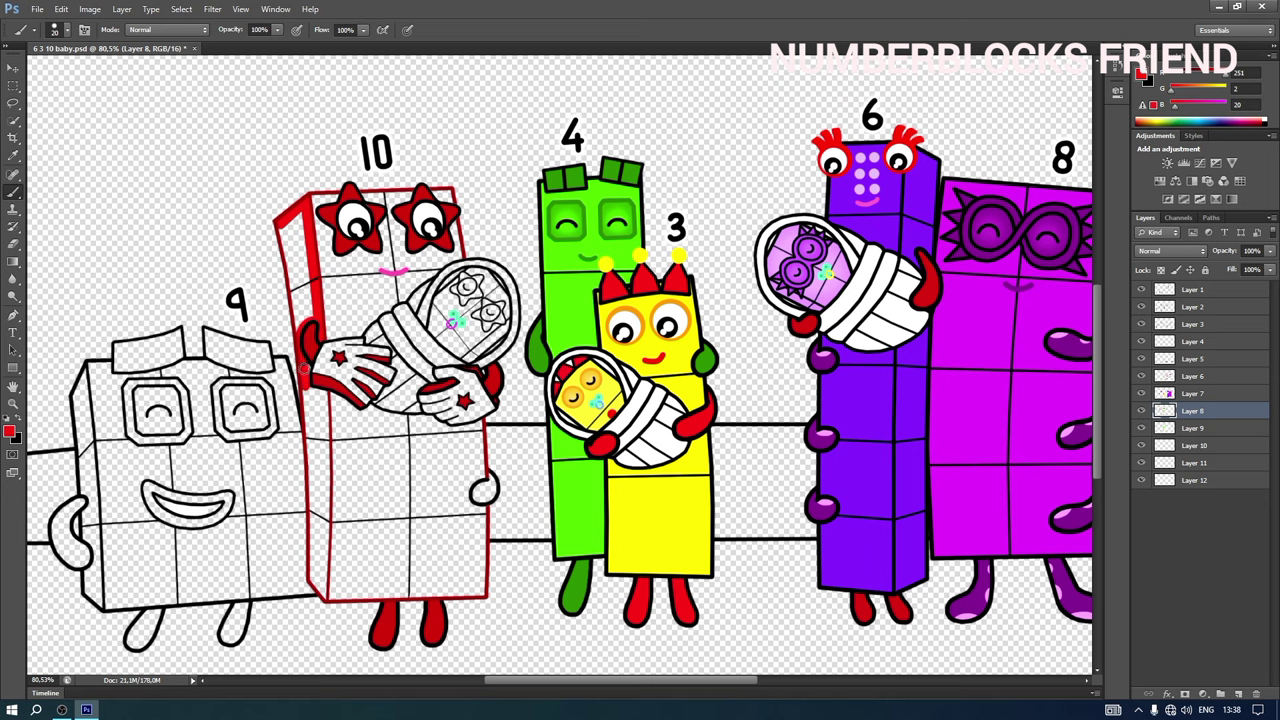
pyautogui.moveTo(328, 463); pyautogui.dragTo(321, 593)
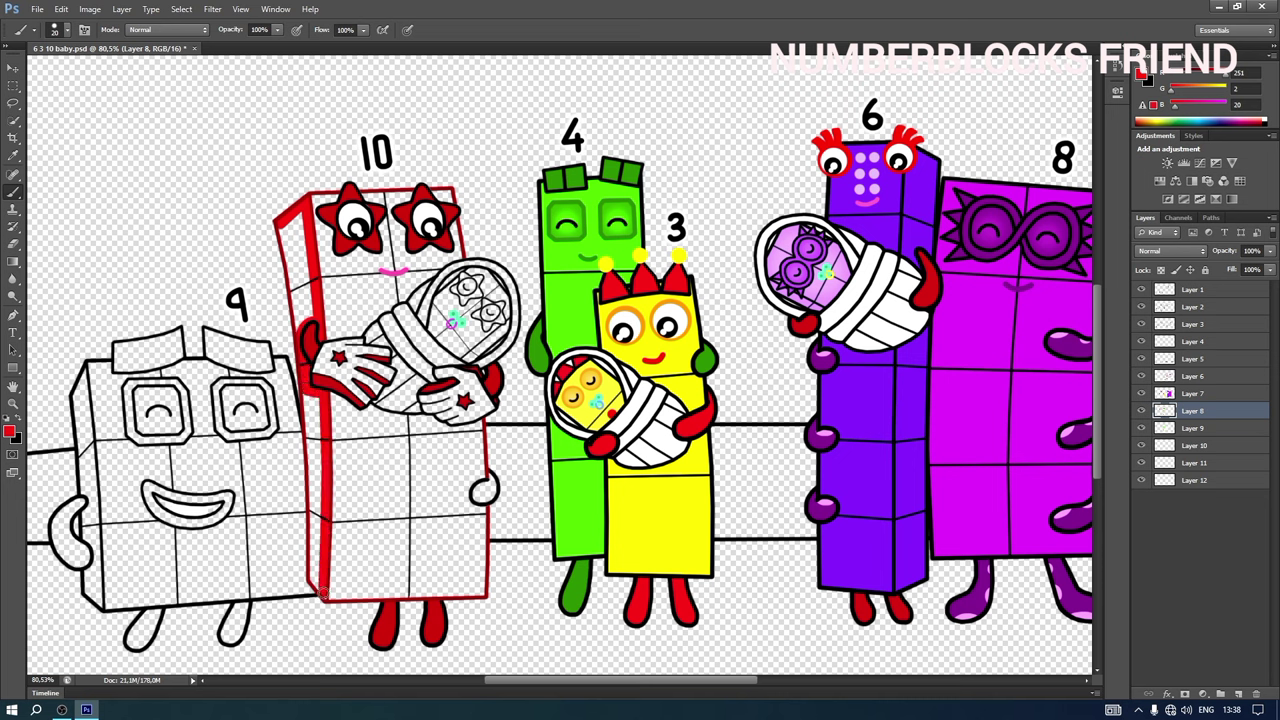
pyautogui.moveTo(314, 514)
pyautogui.mouseDown()
pyautogui.moveTo(312, 396)
pyautogui.moveTo(320, 566)
pyautogui.moveTo(293, 220)
pyautogui.moveTo(306, 320)
pyautogui.moveTo(303, 282)
pyautogui.mouseUp()
pyautogui.rightClick(351, 449)
pyautogui.moveTo(351, 449); pyautogui.dragTo(347, 449)
pyautogui.click(325, 598)
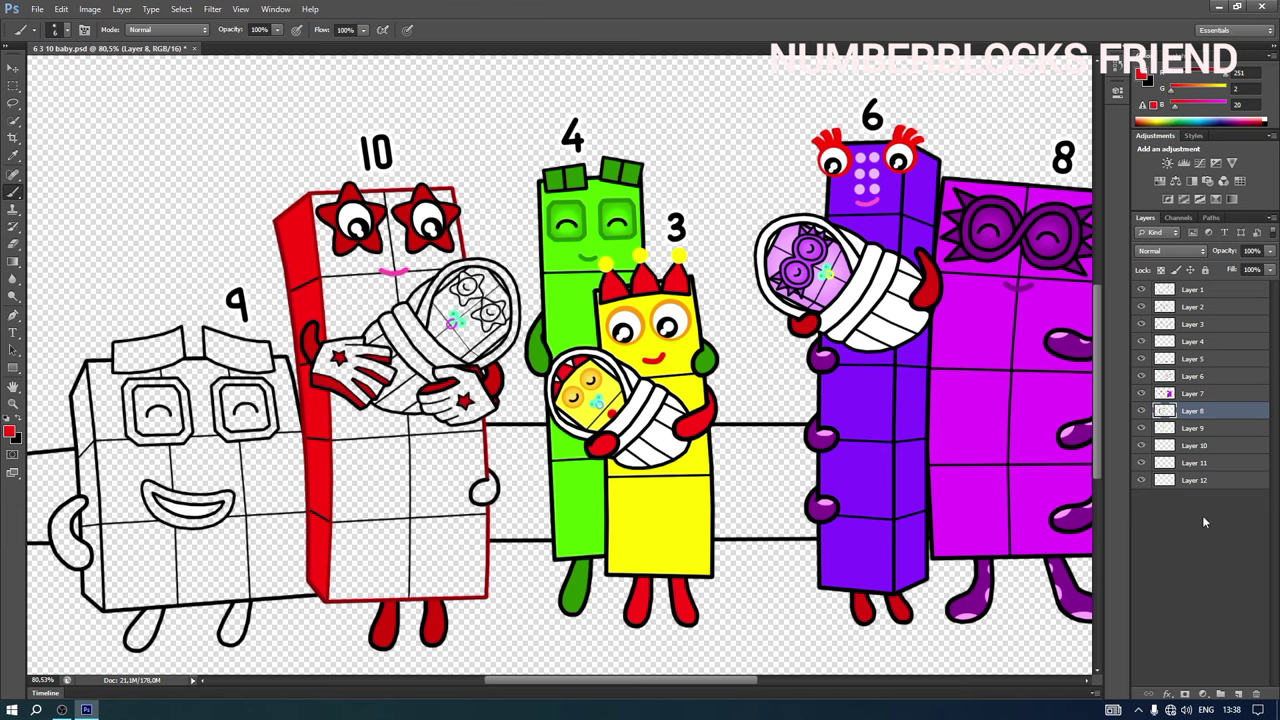
# - On Layer 9, fill the front of Numberblock 10's body with white (RGB 254, 254, 254) using a 67 px brush for the large areas
pyautogui.click(1196, 429)
pyautogui.click(1141, 75)
pyautogui.click(899, 79)
pyautogui.click(1210, 66)
pyautogui.rightClick(363, 237)
pyautogui.click(314, 205)
pyautogui.moveTo(384, 271)
pyautogui.mouseDown()
pyautogui.moveTo(353, 342)
pyautogui.moveTo(382, 354)
pyautogui.moveTo(384, 373)
pyautogui.moveTo(334, 393)
pyautogui.moveTo(432, 424)
pyautogui.moveTo(426, 393)
pyautogui.moveTo(447, 399)
pyautogui.moveTo(436, 374)
pyautogui.moveTo(469, 374)
pyautogui.moveTo(453, 389)
pyautogui.moveTo(488, 400)
pyautogui.moveTo(476, 409)
pyautogui.moveTo(464, 391)
pyautogui.moveTo(482, 468)
pyautogui.moveTo(462, 498)
pyautogui.moveTo(480, 513)
pyautogui.moveTo(478, 590)
pyautogui.moveTo(327, 594)
pyautogui.moveTo(332, 410)
pyautogui.mouseUp()
pyautogui.rightClick(332, 410)
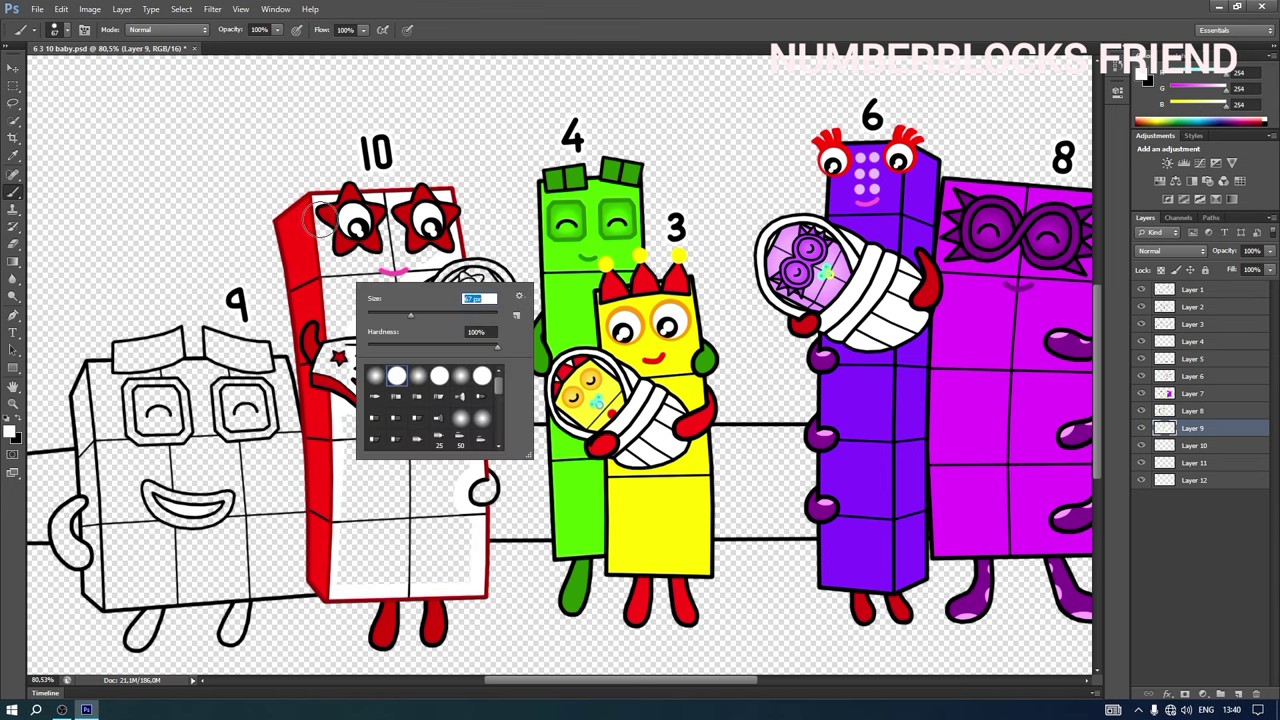
pyautogui.moveTo(320, 219)
pyautogui.mouseDown()
pyautogui.moveTo(320, 407)
pyautogui.moveTo(368, 430)
pyautogui.moveTo(457, 438)
pyautogui.moveTo(461, 459)
pyautogui.moveTo(349, 469)
pyautogui.moveTo(447, 484)
pyautogui.moveTo(343, 512)
pyautogui.moveTo(453, 517)
pyautogui.moveTo(358, 537)
pyautogui.moveTo(441, 553)
pyautogui.moveTo(395, 578)
pyautogui.moveTo(338, 548)
pyautogui.mouseUp()
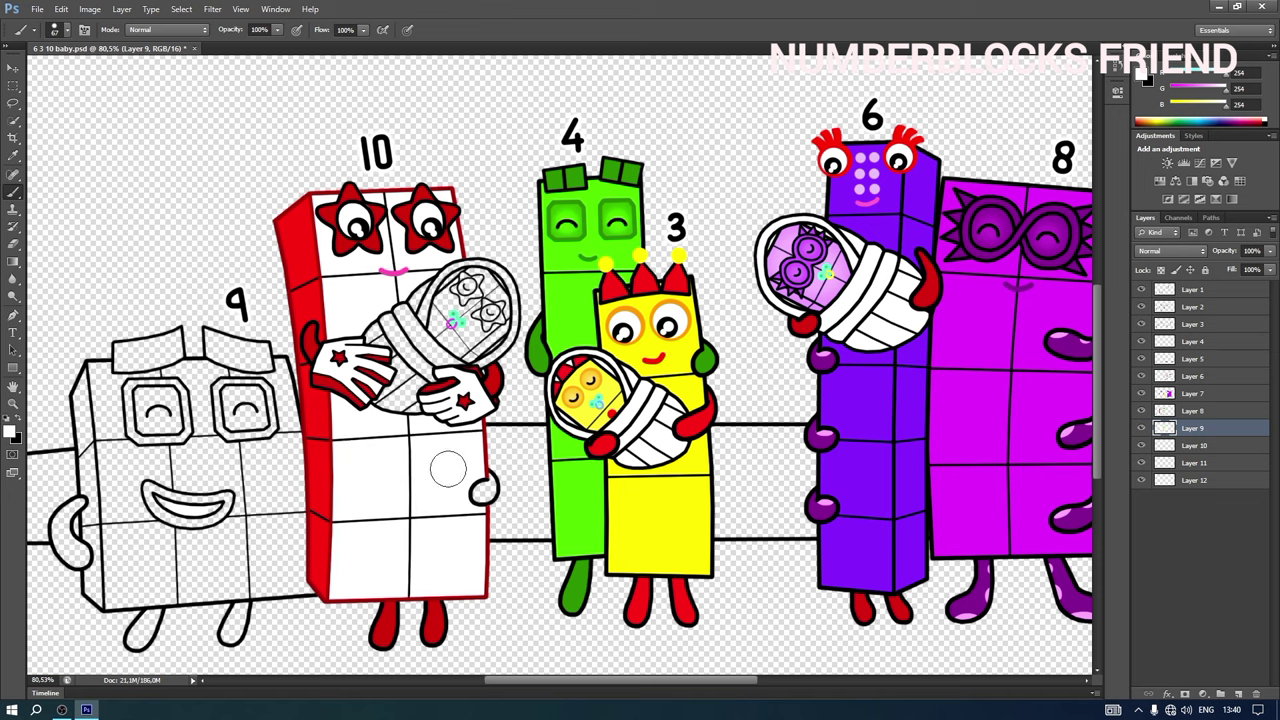
# - On Layer 8, fill the star eyes of Numberblock 10's baby with light red (RGB 252, 54, 68) using a 16 px brush
pyautogui.click(1140, 75)
pyautogui.click(1032, 77)
pyautogui.click(1211, 65)
pyautogui.click(1203, 413)
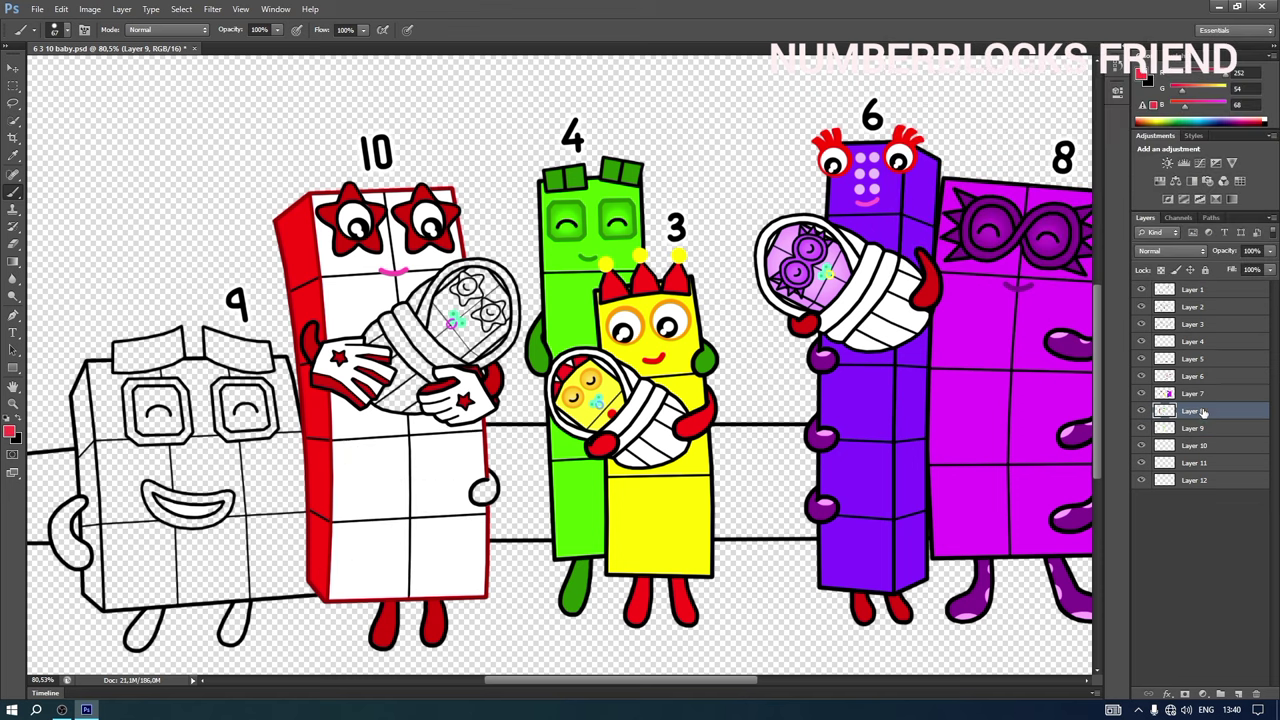
pyautogui.rightClick(517, 333)
pyautogui.click(457, 289)
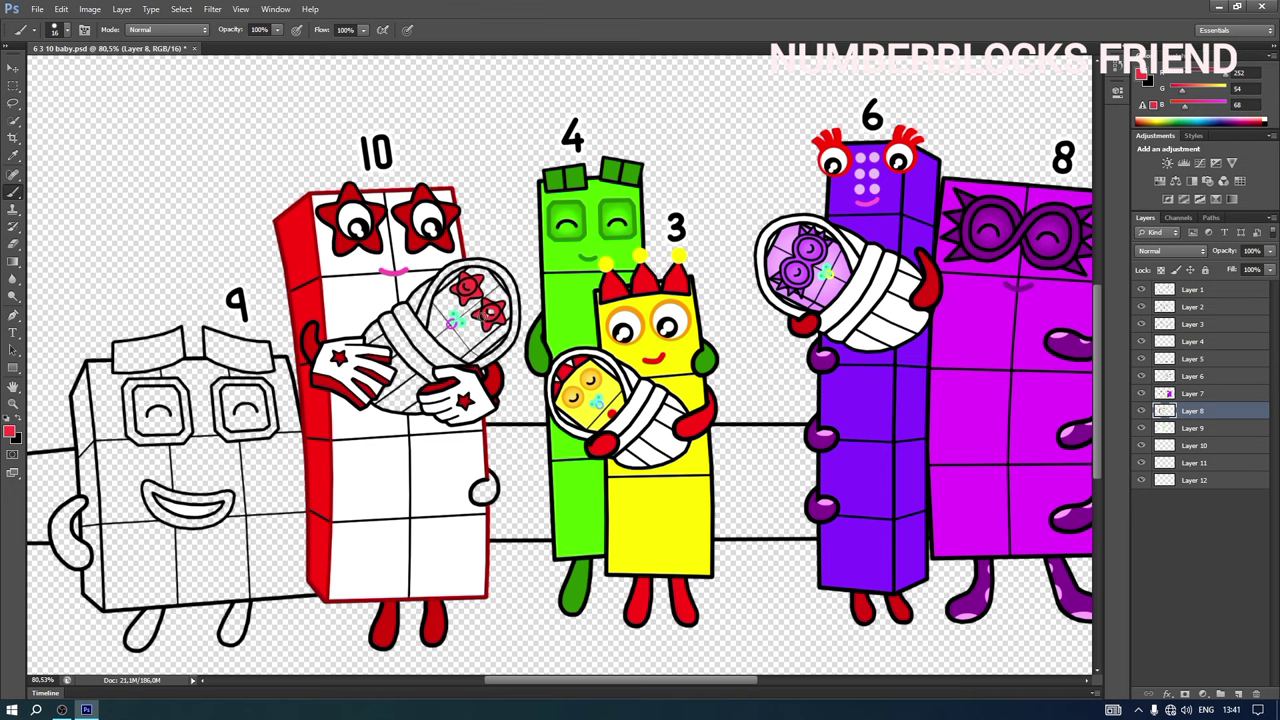
# - Add pink highlights (RGB 252, 111, 121) to the star eyes of Numberblock 10's baby with a 33 px soft brush
pyautogui.click(1141, 75)
pyautogui.click(993, 80)
pyautogui.click(1214, 65)
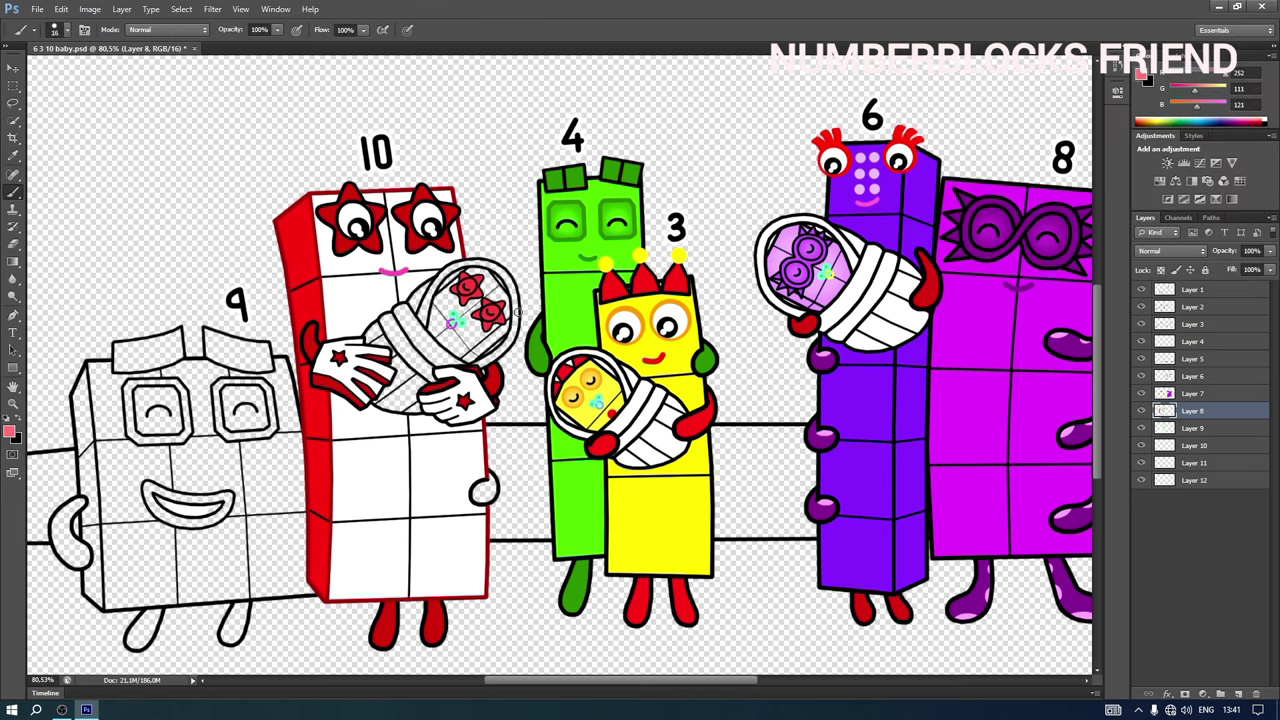
pyautogui.rightClick(507, 307)
pyautogui.click(534, 404)
pyautogui.click(490, 314)
# - On Layer 9, paint the side strip of Numberblock 10's baby light red (RGB 253, 69, 82) with a 14 px hard brush
pyautogui.click(1200, 428)
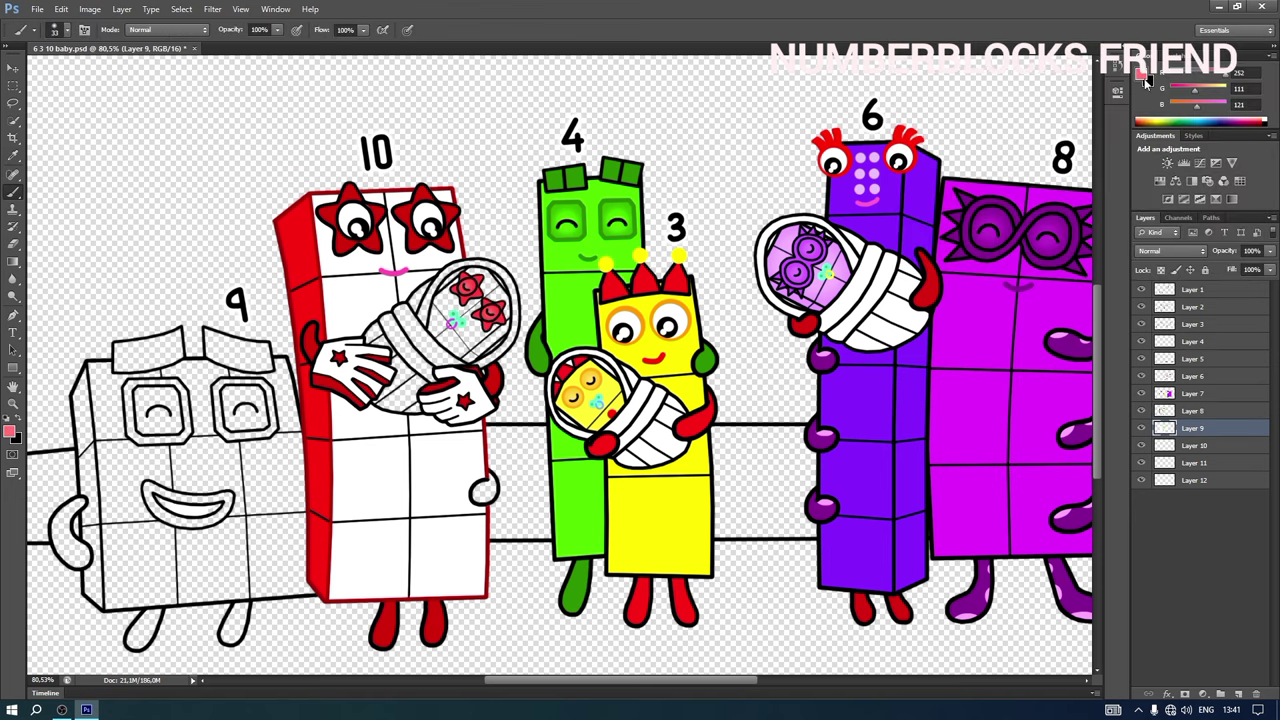
pyautogui.click(1141, 75)
pyautogui.click(1024, 78)
pyautogui.click(1212, 67)
pyautogui.rightClick(485, 357)
pyautogui.click(523, 449)
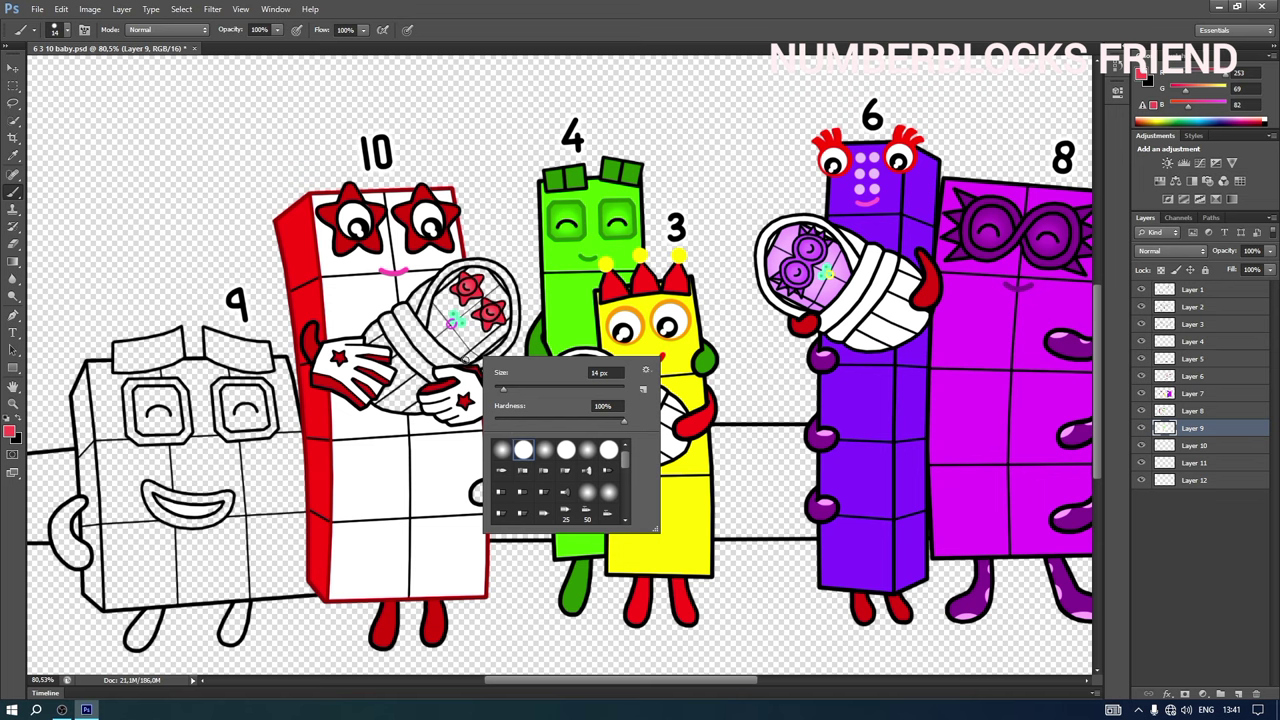
pyautogui.press('Return')
pyautogui.moveTo(467, 339); pyautogui.dragTo(505, 320)
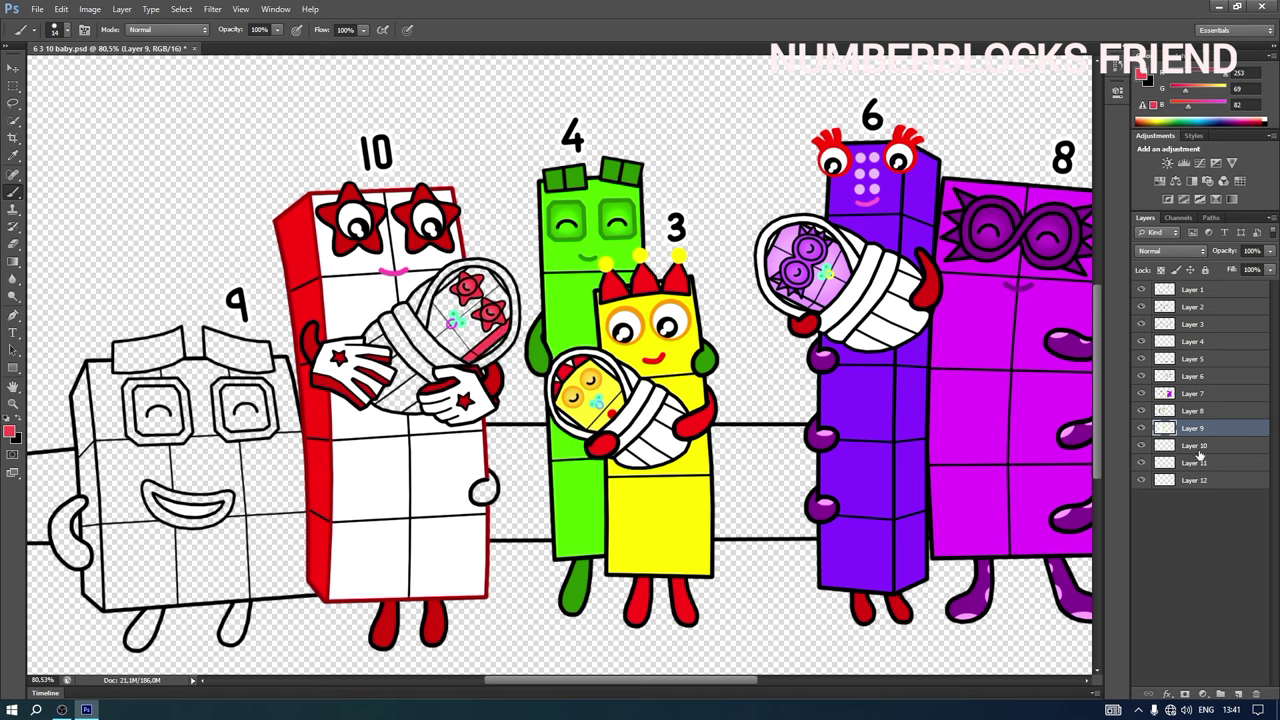
# - On Layer 10, fill the face blocks of Numberblock 10's baby with off-white (RGB 254, 252, 252), starting with a 20 px hard brush
pyautogui.click(1195, 445)
pyautogui.click(1141, 75)
pyautogui.click(896, 86)
pyautogui.press('Return')
pyautogui.rightClick(447, 348)
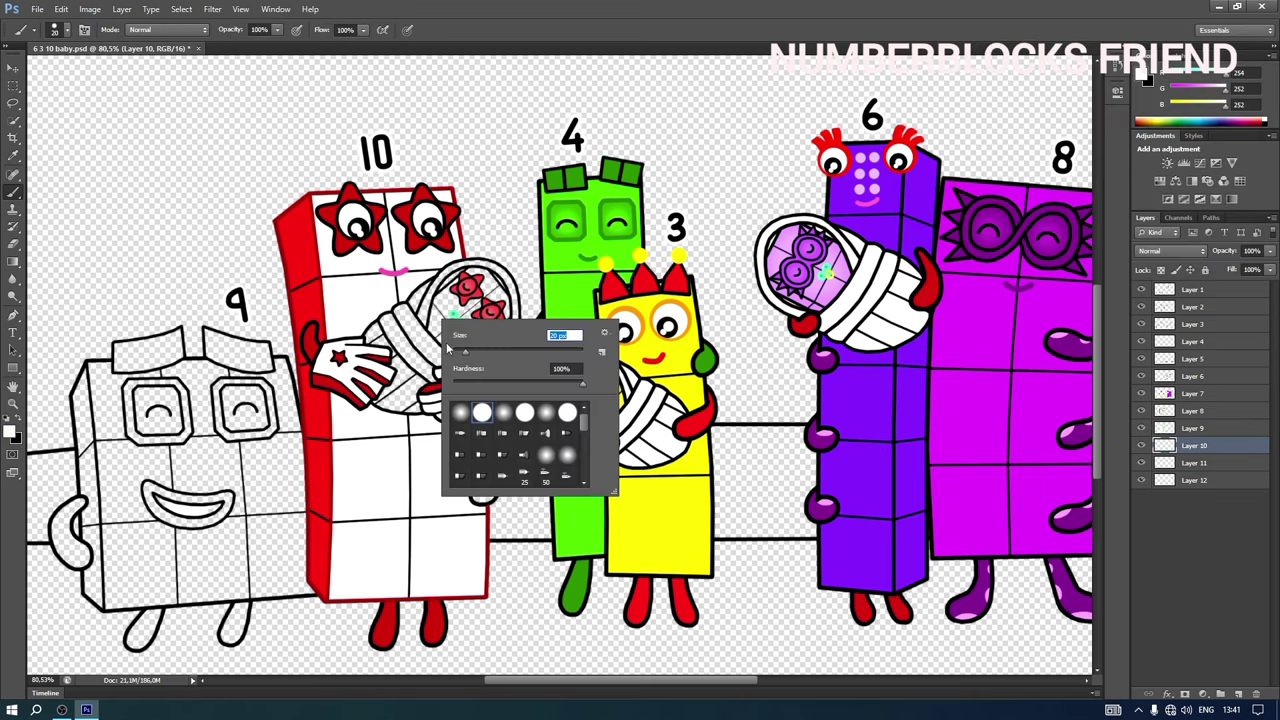
pyautogui.press('Return')
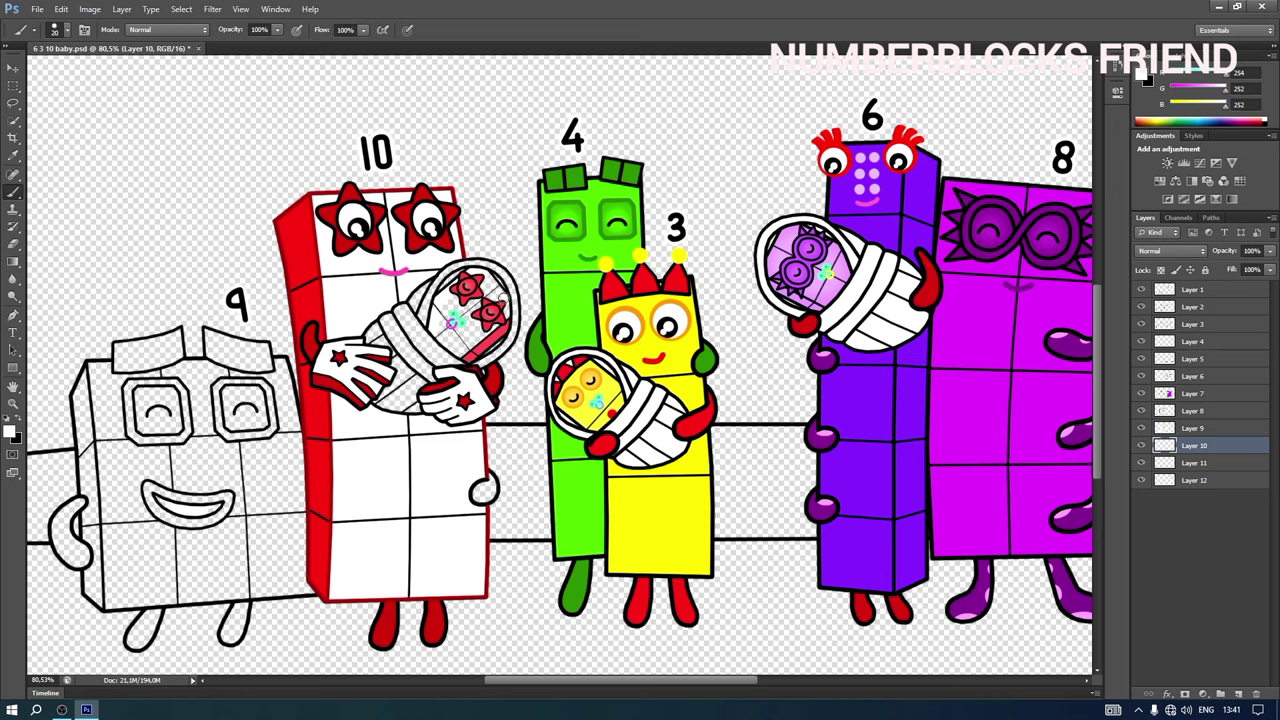
pyautogui.moveTo(462, 352); pyautogui.dragTo(498, 326)
pyautogui.rightClick(447, 318)
pyautogui.press('Return')
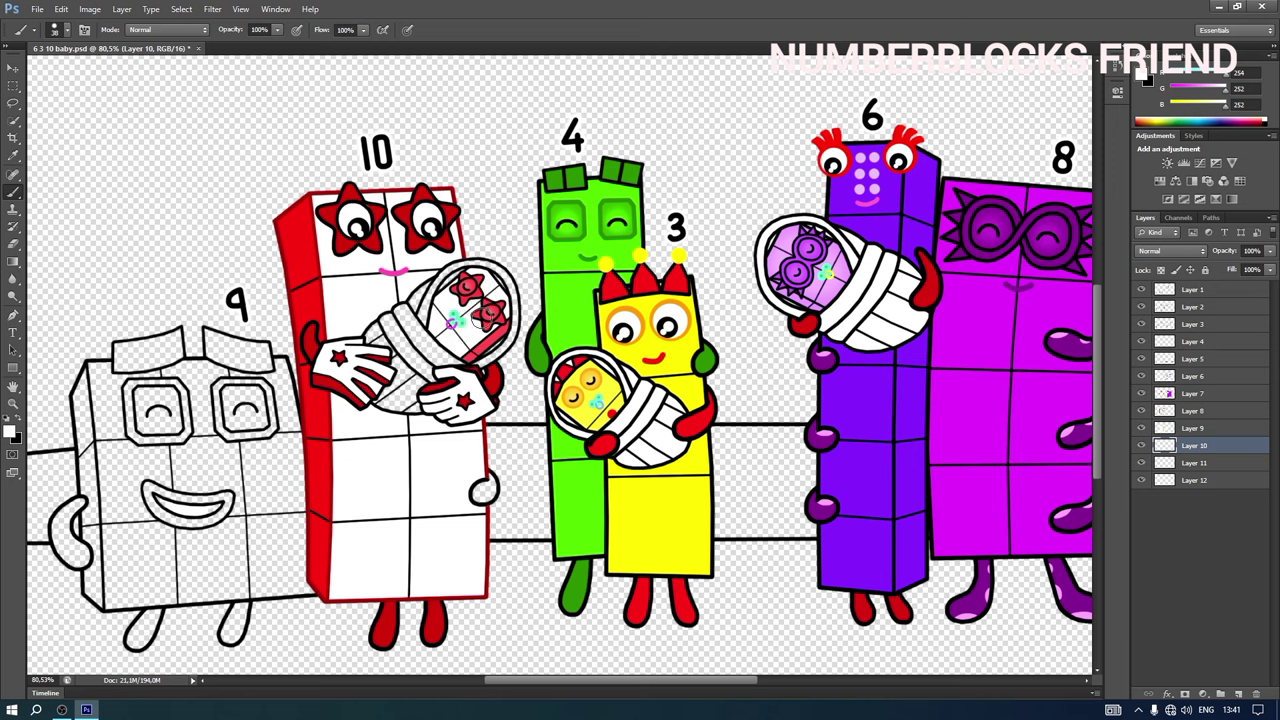
# - On Layer 11, paint the blanket around Numberblock 10's baby very light grey (RGB 238, 237, 237) with a hard brush
pyautogui.click(1195, 463)
pyautogui.click(1149, 82)
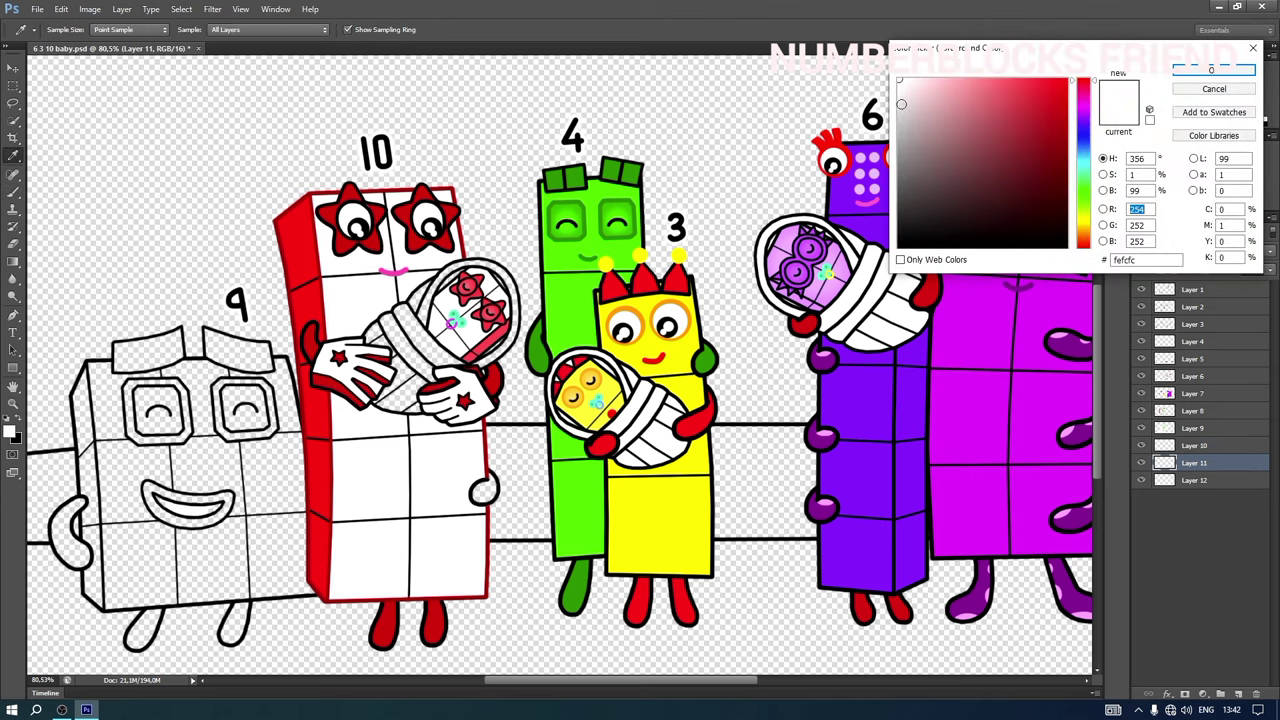
pyautogui.click(1213, 69)
pyautogui.rightClick(414, 310)
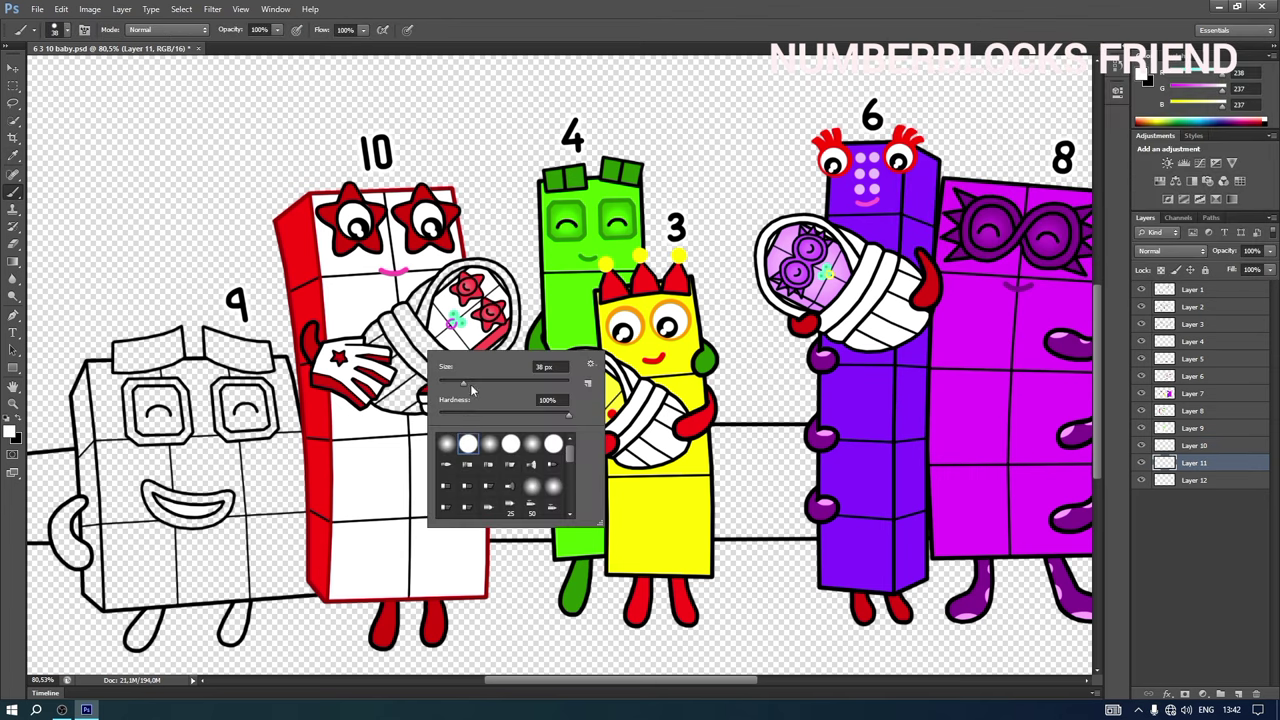
pyautogui.press('Return')
pyautogui.moveTo(425, 297)
pyautogui.mouseDown()
pyautogui.moveTo(474, 272)
pyautogui.moveTo(506, 289)
pyautogui.moveTo(508, 327)
pyautogui.moveTo(388, 406)
pyautogui.moveTo(447, 351)
pyautogui.moveTo(395, 313)
pyautogui.mouseUp()
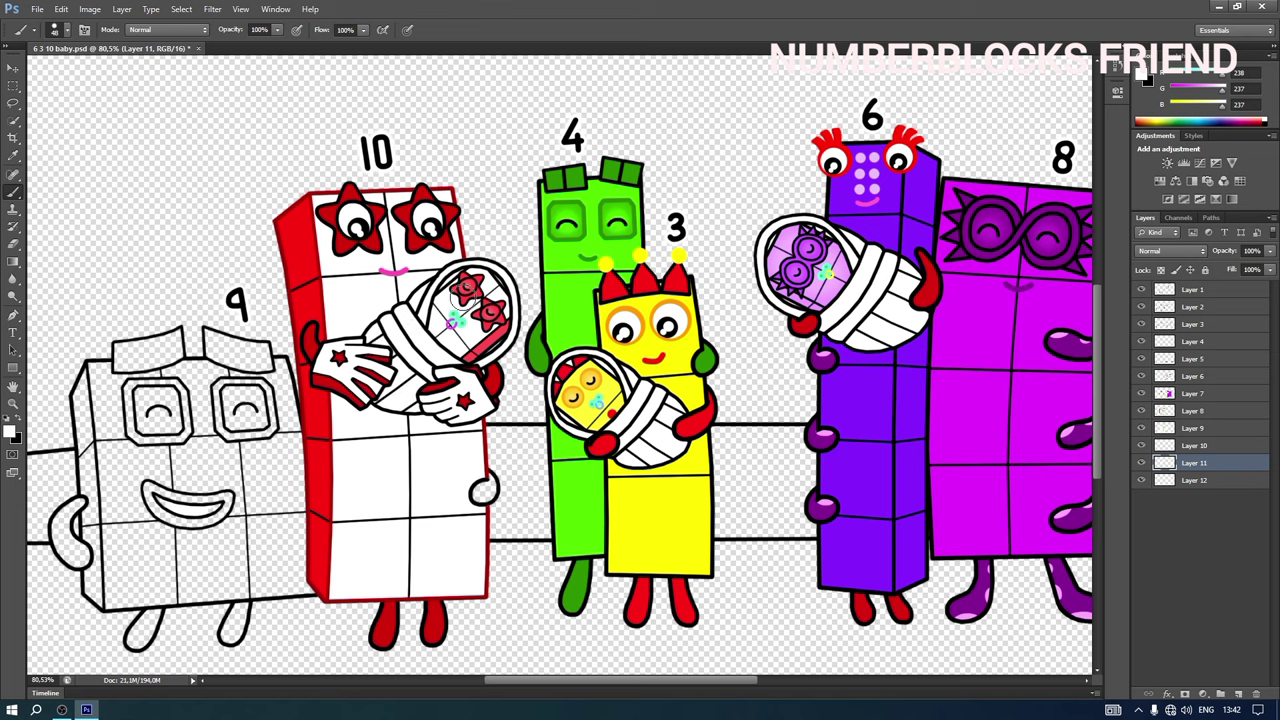
# - On Layer 8, fill the square eyes of Numberblock 9 with dark slate grey (RGB 51, 60, 65) using a hard brush
pyautogui.click(1192, 411)
pyautogui.click(1146, 84)
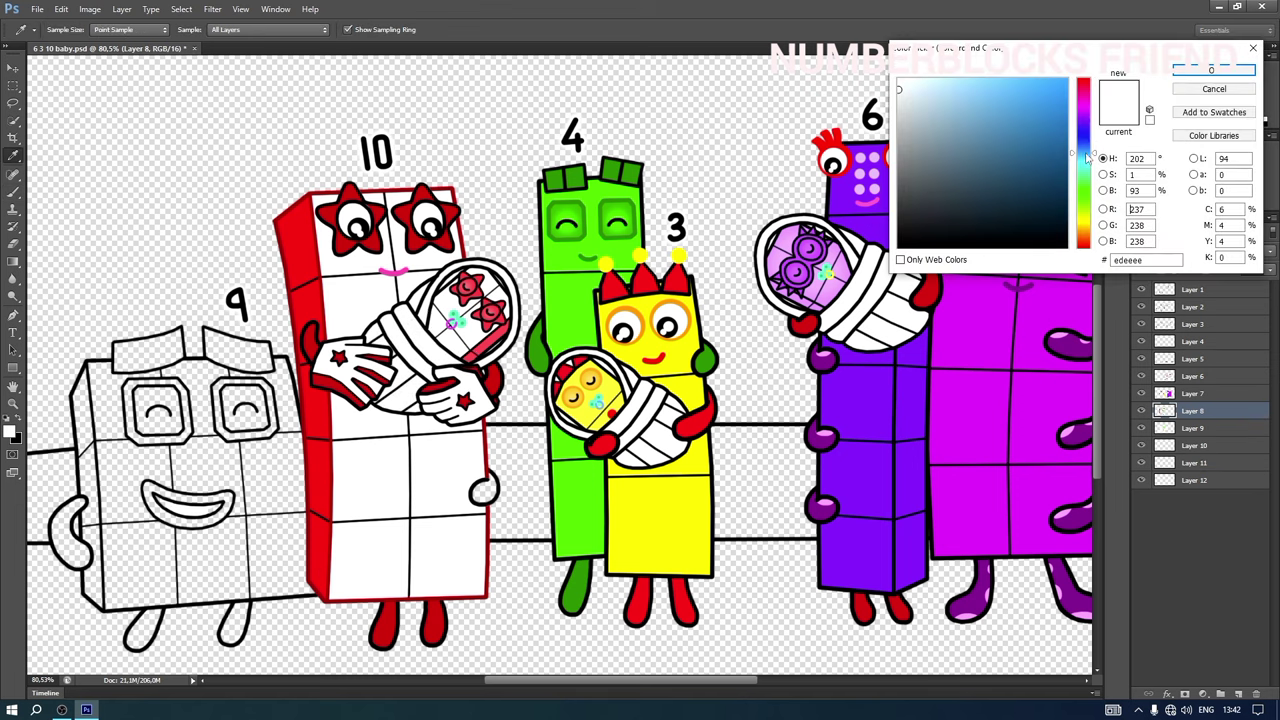
pyautogui.click(934, 205)
pyautogui.click(1213, 70)
pyautogui.rightClick(144, 396)
pyautogui.click(182, 429)
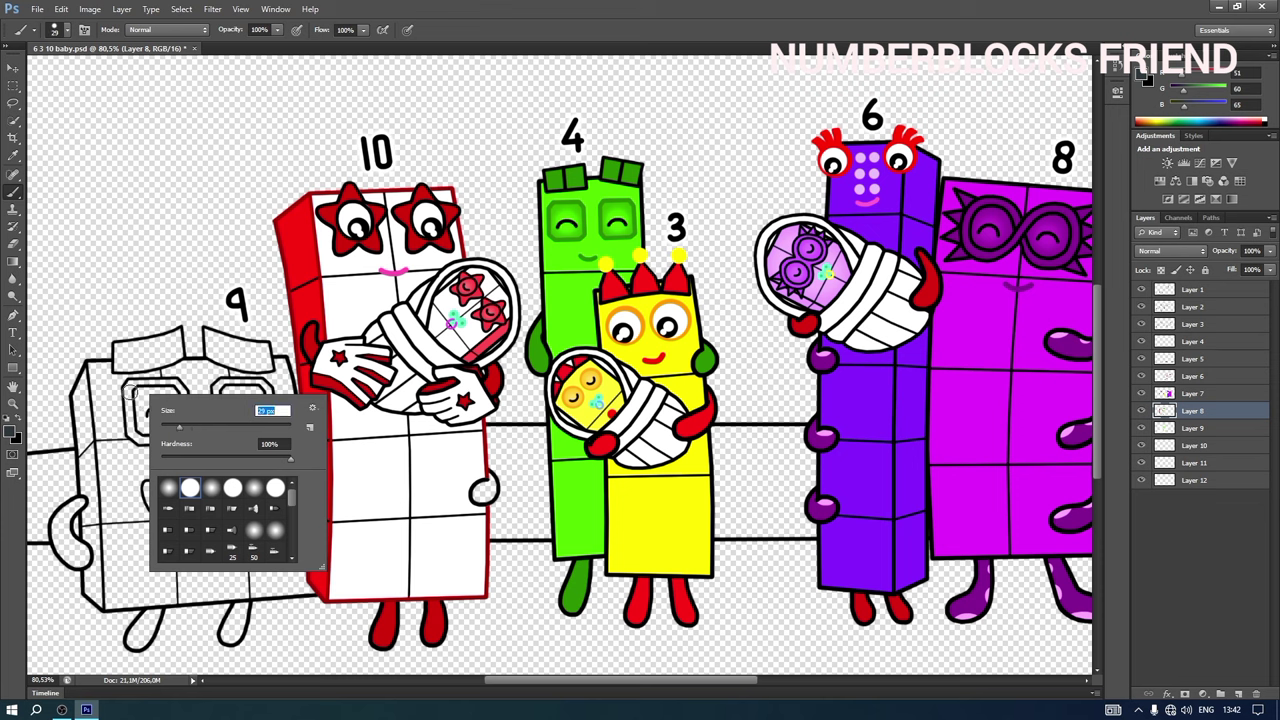
pyautogui.moveTo(130, 391)
pyautogui.mouseDown()
pyautogui.moveTo(180, 391)
pyautogui.moveTo(180, 436)
pyautogui.moveTo(140, 436)
pyautogui.moveTo(133, 395)
pyautogui.moveTo(194, 427)
pyautogui.moveTo(221, 390)
pyautogui.moveTo(266, 391)
pyautogui.moveTo(270, 426)
pyautogui.moveTo(224, 423)
pyautogui.moveTo(219, 393)
pyautogui.moveTo(245, 438)
pyautogui.mouseUp()
# - Fill both eyebrows of Numberblock 9 with the same dark slate grey using a 19 px brush
pyautogui.rightClick(152, 372)
pyautogui.moveTo(191, 405); pyautogui.dragTo(186, 405)
pyautogui.moveTo(121, 348)
pyautogui.mouseDown()
pyautogui.moveTo(177, 335)
pyautogui.moveTo(167, 361)
pyautogui.moveTo(115, 365)
pyautogui.moveTo(172, 350)
pyautogui.moveTo(152, 362)
pyautogui.mouseUp()
pyautogui.moveTo(200, 330)
pyautogui.mouseDown()
pyautogui.moveTo(270, 366)
pyautogui.moveTo(232, 366)
pyautogui.moveTo(208, 340)
pyautogui.moveTo(244, 359)
pyautogui.mouseUp()
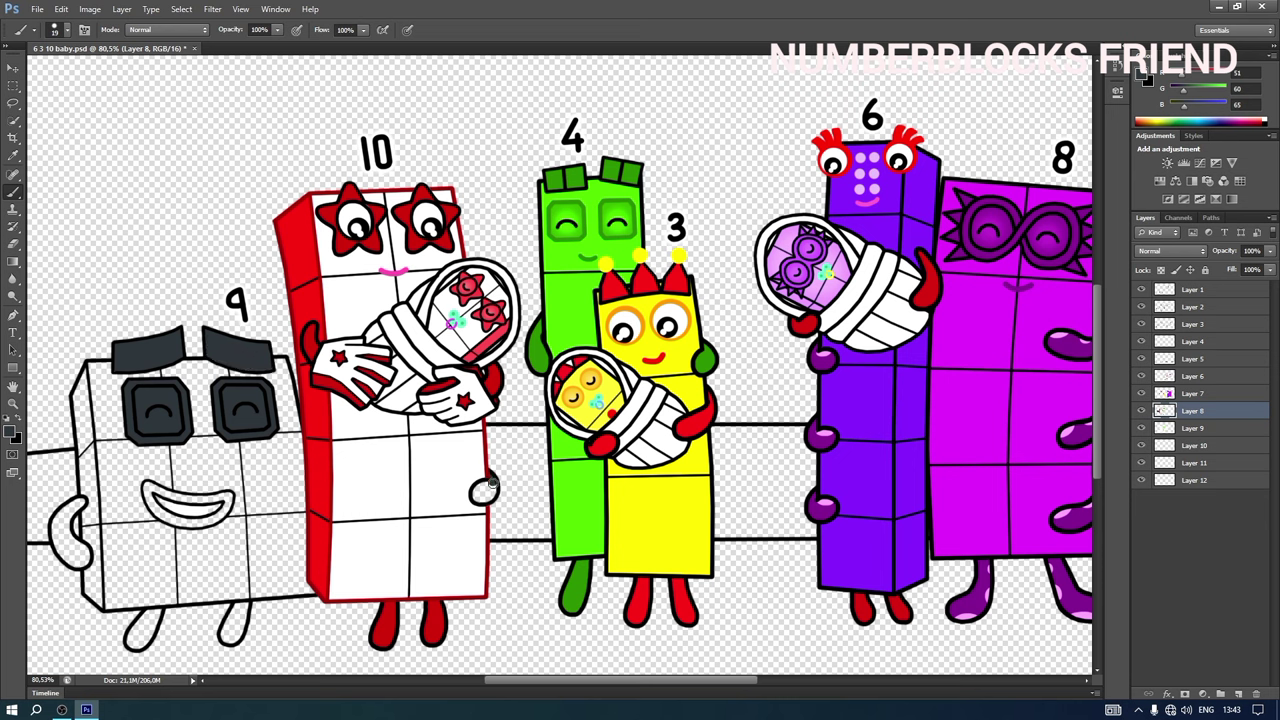
# - Paint the arm, the hand on Numberblock 10's side and both legs of Numberblock 9 dark slate grey
pyautogui.moveTo(72, 503)
pyautogui.mouseDown()
pyautogui.moveTo(58, 550)
pyautogui.moveTo(74, 510)
pyautogui.moveTo(80, 548)
pyautogui.mouseUp()
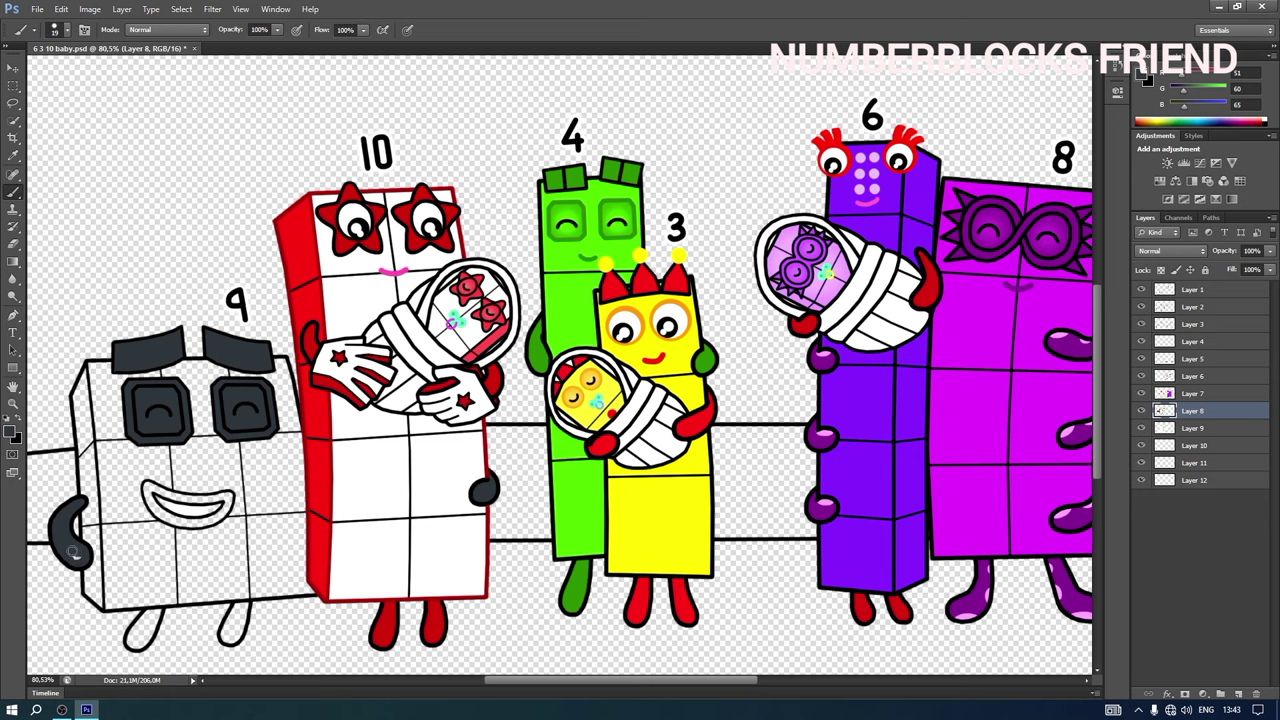
pyautogui.moveTo(149, 614)
pyautogui.mouseDown()
pyautogui.moveTo(134, 645)
pyautogui.moveTo(140, 630)
pyautogui.mouseUp()
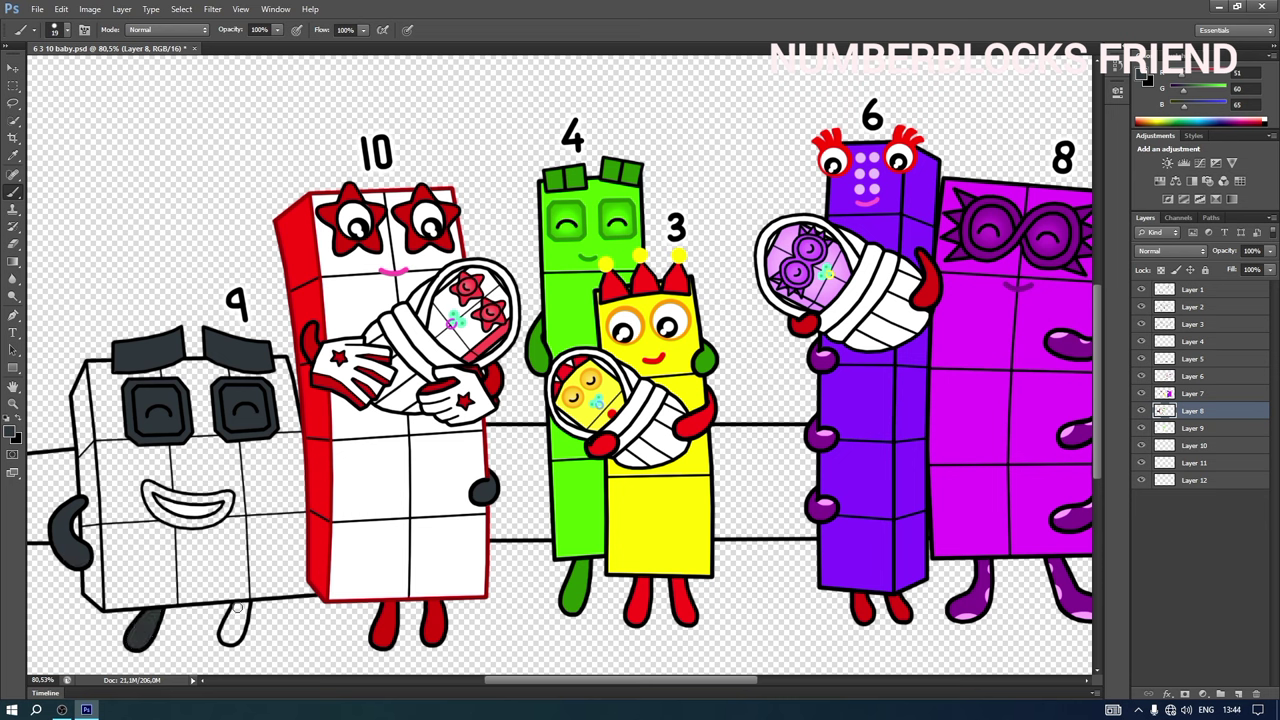
pyautogui.moveTo(238, 608); pyautogui.dragTo(232, 638)
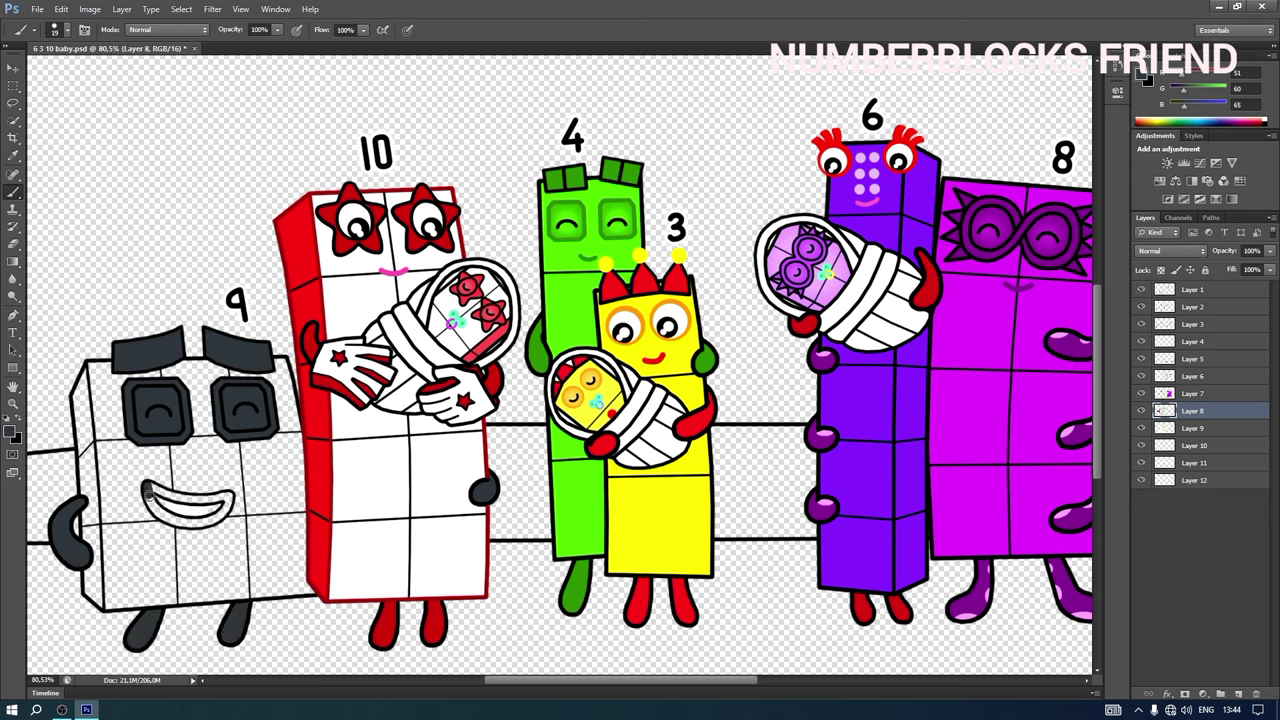
# - Fill the lips of Numberblock 9 with dark slate grey and paint inside its mouth in black with a 10 px brush
pyautogui.moveTo(150, 496); pyautogui.dragTo(176, 522)
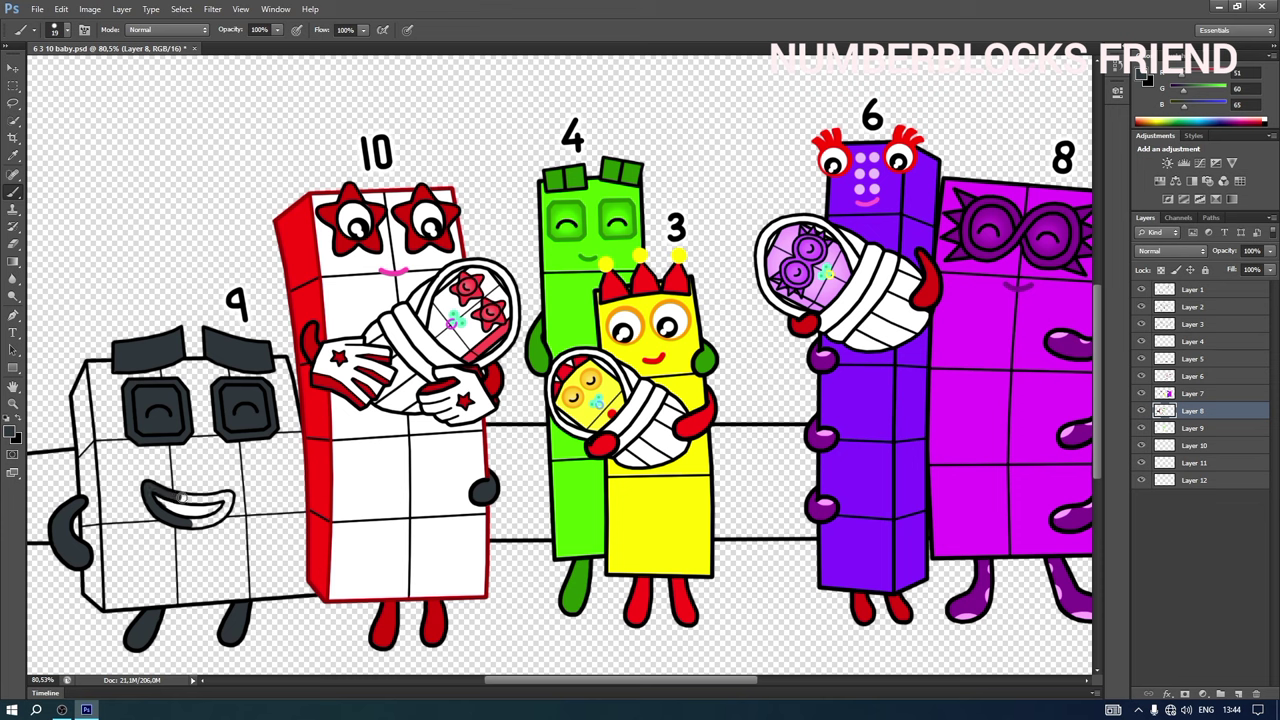
pyautogui.moveTo(224, 512)
pyautogui.mouseDown()
pyautogui.moveTo(181, 522)
pyautogui.moveTo(178, 510)
pyautogui.mouseUp()
pyautogui.click(16, 420)
pyautogui.rightClick(171, 505)
pyautogui.click(198, 538)
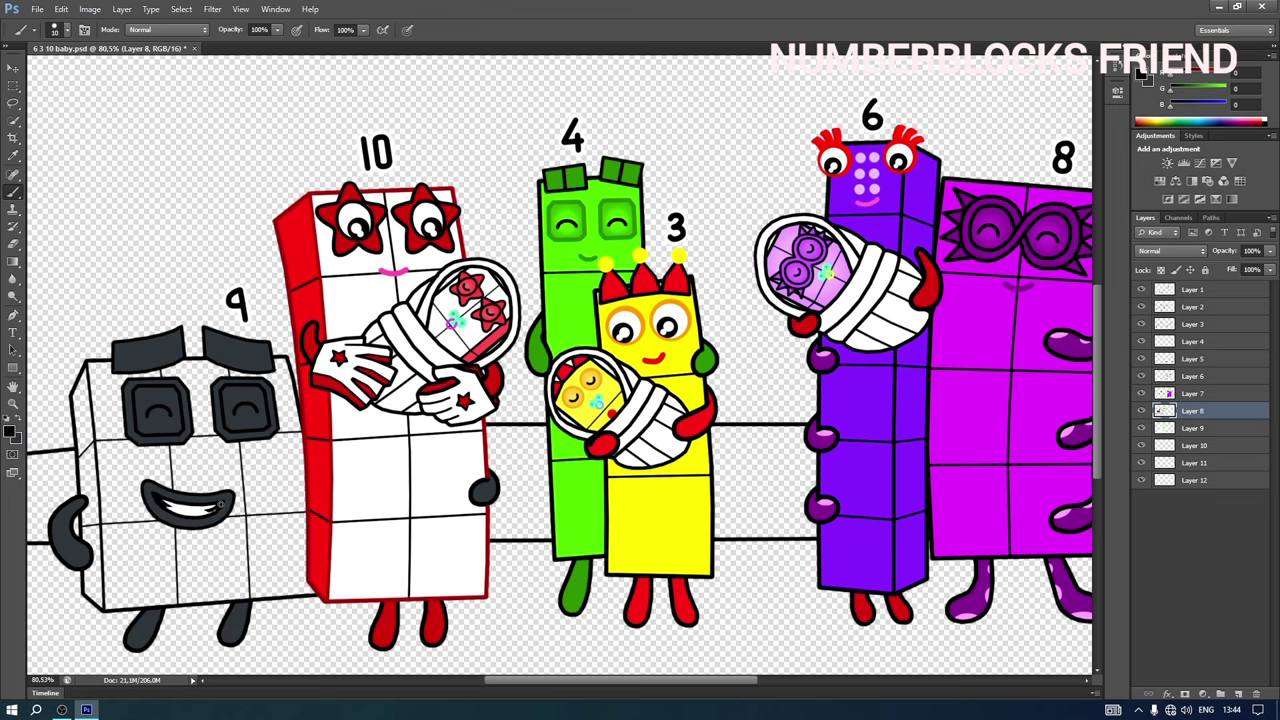
# - Add lighter grey highlights (RGB 102, 111, 117) to the centres of Numberblock 9's eyes with a 79 px soft brush
pyautogui.click(16, 420)
pyautogui.click(10, 430)
pyautogui.click(918, 169)
pyautogui.click(1204, 73)
pyautogui.rightClick(275, 428)
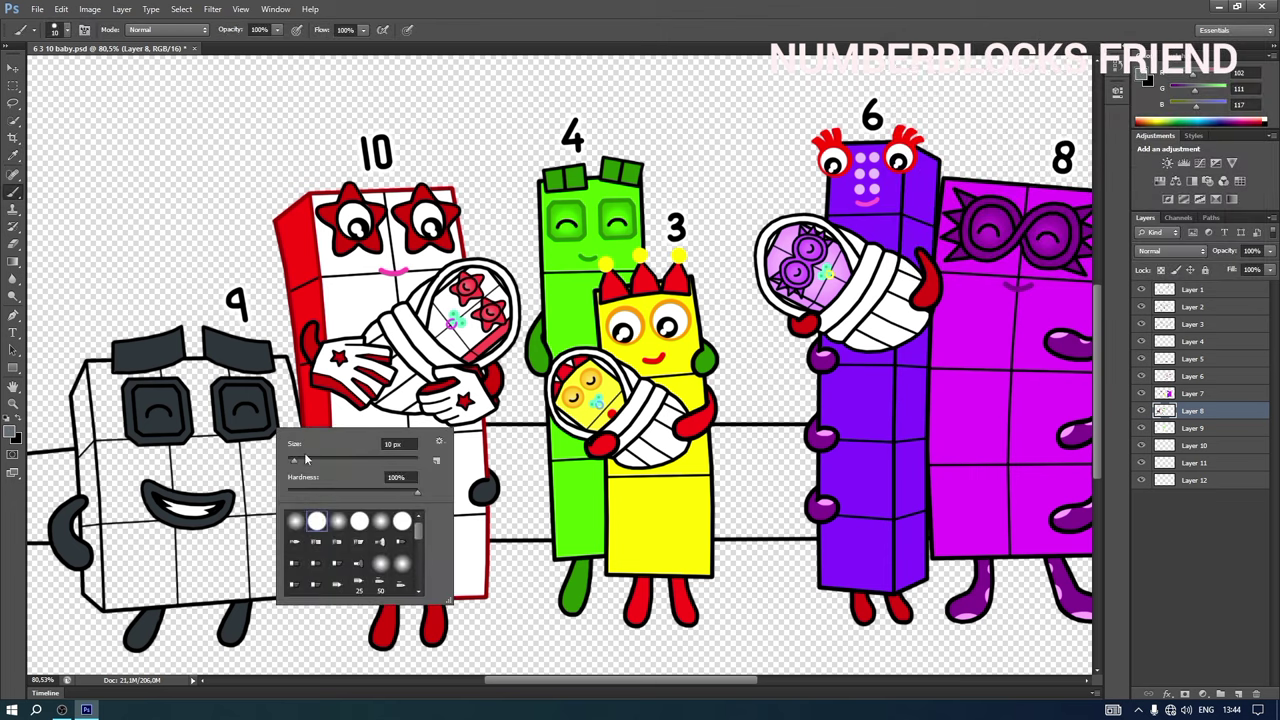
pyautogui.moveTo(301, 460); pyautogui.dragTo(338, 460)
pyautogui.click(295, 521)
pyautogui.press('Escape')
pyautogui.click(245, 408)
pyautogui.click(156, 412)
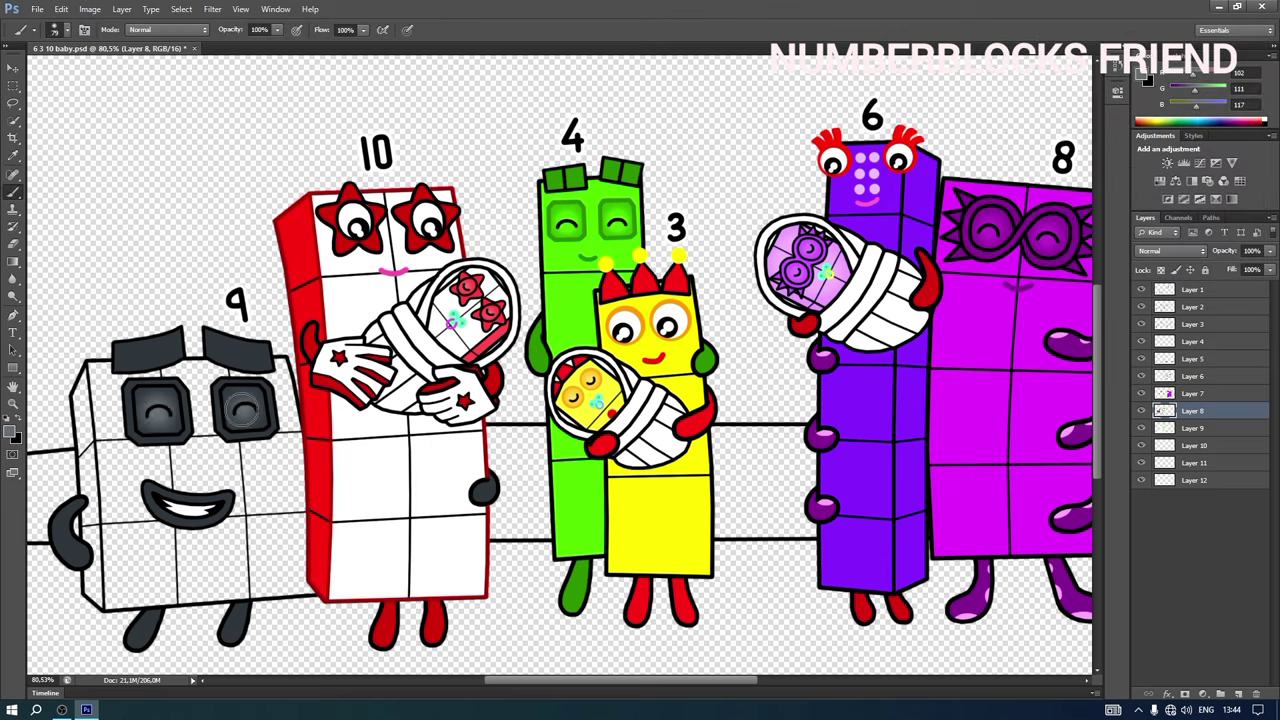
pyautogui.click(243, 410)
# - On Layer 9, fill the top row of Numberblock 9's blocks with grey (RGB 96, 100, 102), using a 14 px hard brush for the tight areas
pyautogui.click(1192, 428)
pyautogui.click(13, 431)
pyautogui.click(910, 178)
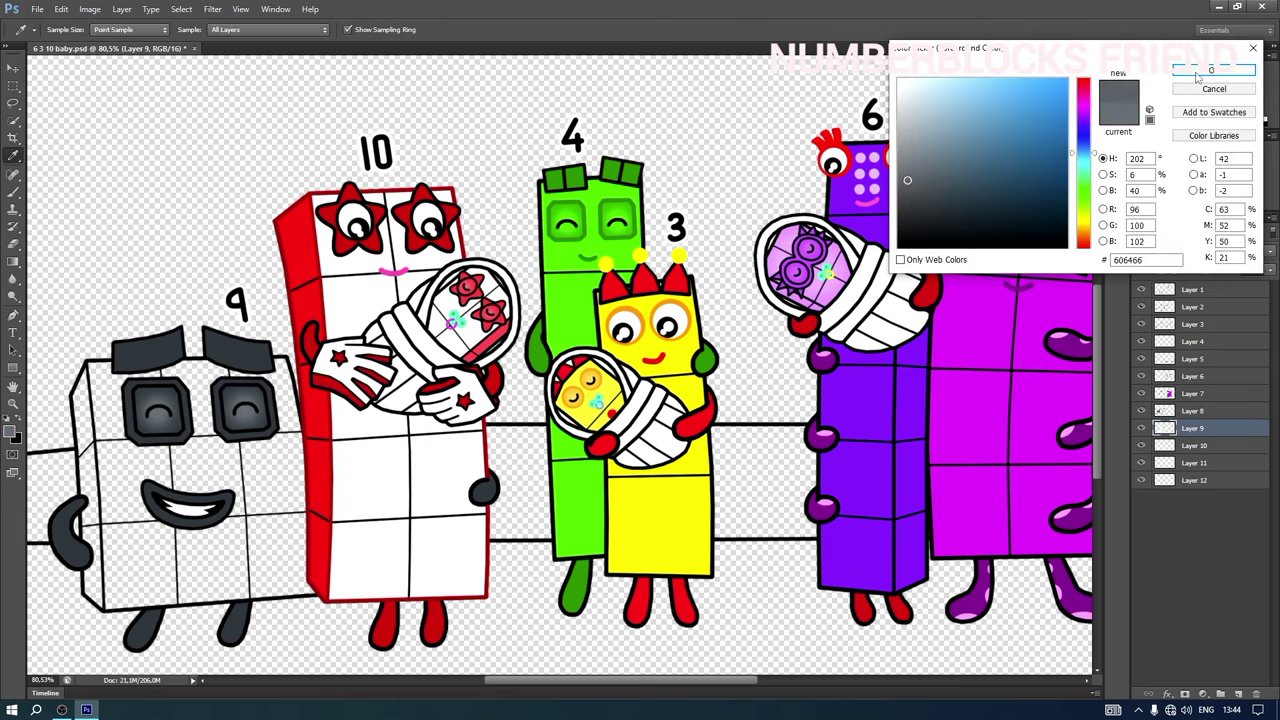
pyautogui.click(1214, 73)
pyautogui.rightClick(229, 478)
pyautogui.click(280, 568)
pyautogui.moveTo(272, 510); pyautogui.dragTo(269, 510)
pyautogui.moveTo(79, 400)
pyautogui.mouseDown()
pyautogui.moveTo(92, 367)
pyautogui.moveTo(281, 365)
pyautogui.moveTo(299, 426)
pyautogui.mouseUp()
pyautogui.moveTo(94, 433)
pyautogui.mouseDown()
pyautogui.moveTo(80, 440)
pyautogui.moveTo(110, 375)
pyautogui.moveTo(276, 392)
pyautogui.moveTo(206, 395)
pyautogui.moveTo(205, 415)
pyautogui.mouseUp()
pyautogui.rightClick(213, 420)
pyautogui.moveTo(240, 454); pyautogui.dragTo(236, 454)
pyautogui.press('Return')
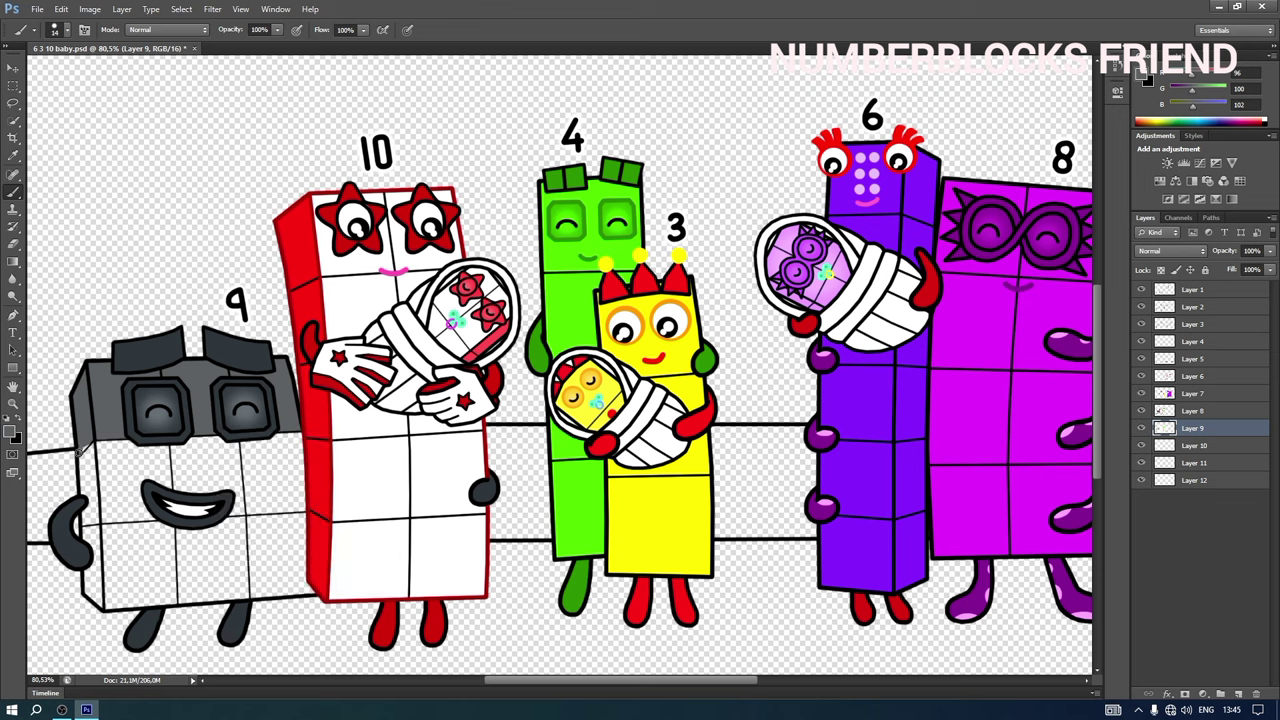
# - On Layer 10, fill the middle row of Numberblock 9's blocks with medium grey (RGB 134, 139, 141), starting with a 28 px hard brush
pyautogui.click(1215, 450)
pyautogui.click(1141, 74)
pyautogui.click(906, 154)
pyautogui.click(1211, 68)
pyautogui.rightClick(89, 476)
pyautogui.moveTo(115, 511); pyautogui.dragTo(119, 511)
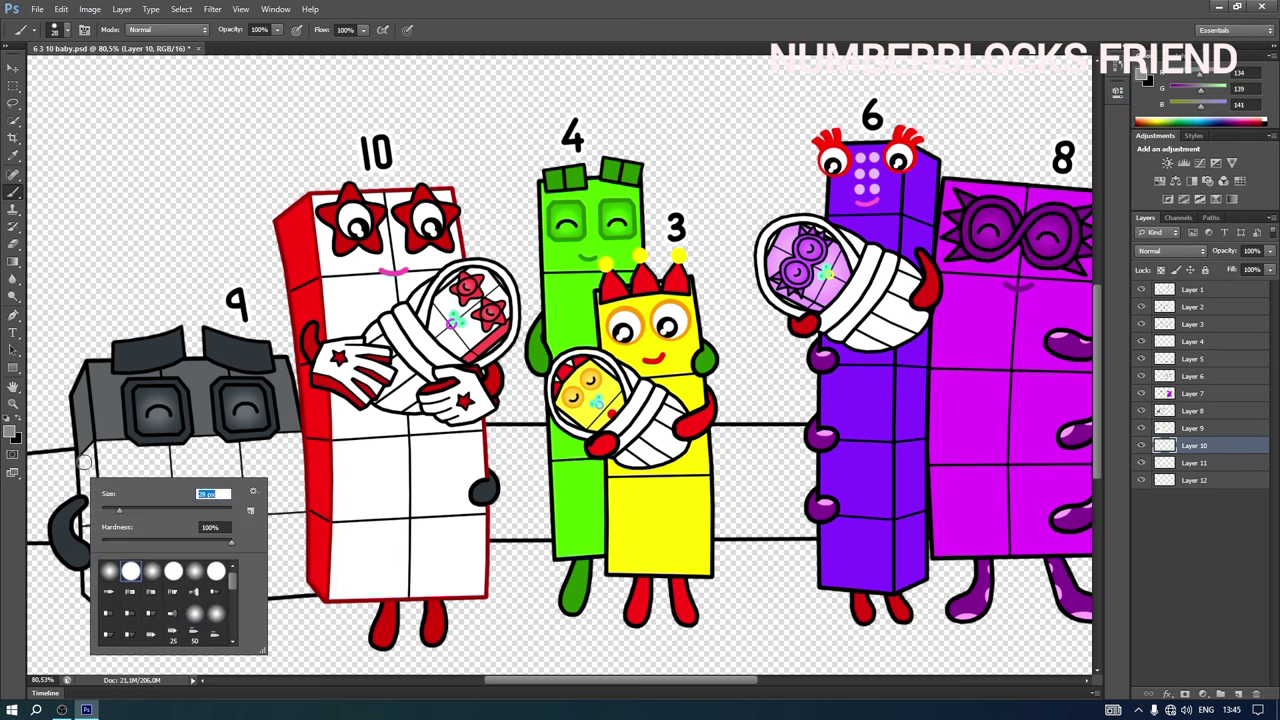
pyautogui.press('Return')
pyautogui.moveTo(92, 450)
pyautogui.mouseDown()
pyautogui.moveTo(298, 470)
pyautogui.moveTo(301, 505)
pyautogui.mouseUp()
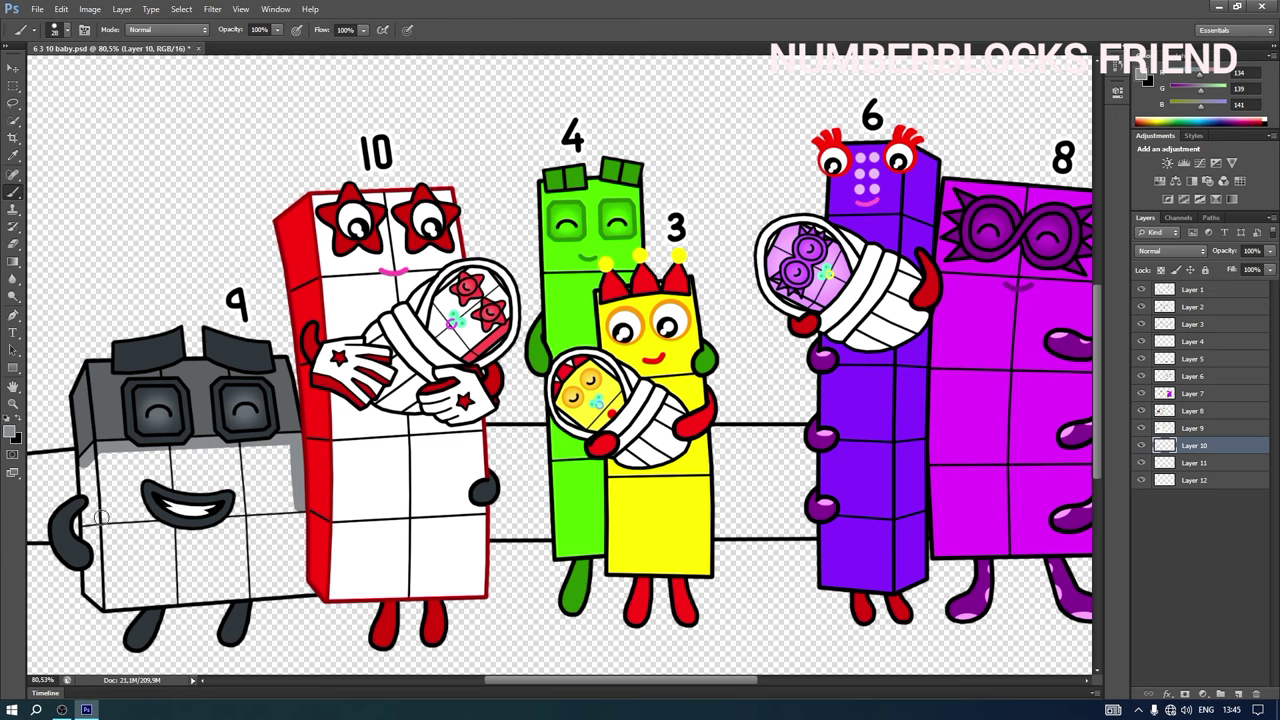
pyautogui.moveTo(101, 516); pyautogui.dragTo(89, 516)
pyautogui.moveTo(85, 462)
pyautogui.mouseDown()
pyautogui.moveTo(100, 478)
pyautogui.moveTo(285, 452)
pyautogui.moveTo(120, 472)
pyautogui.moveTo(276, 476)
pyautogui.moveTo(115, 495)
pyautogui.moveTo(132, 502)
pyautogui.mouseUp()
pyautogui.rightClick(132, 502)
pyautogui.press('Return')
# - Fill the bottom row of Numberblock 9's blocks with light grey (RGB 174, 177, 179), using a 14 px brush for edges and 35 px inside
pyautogui.click(1139, 79)
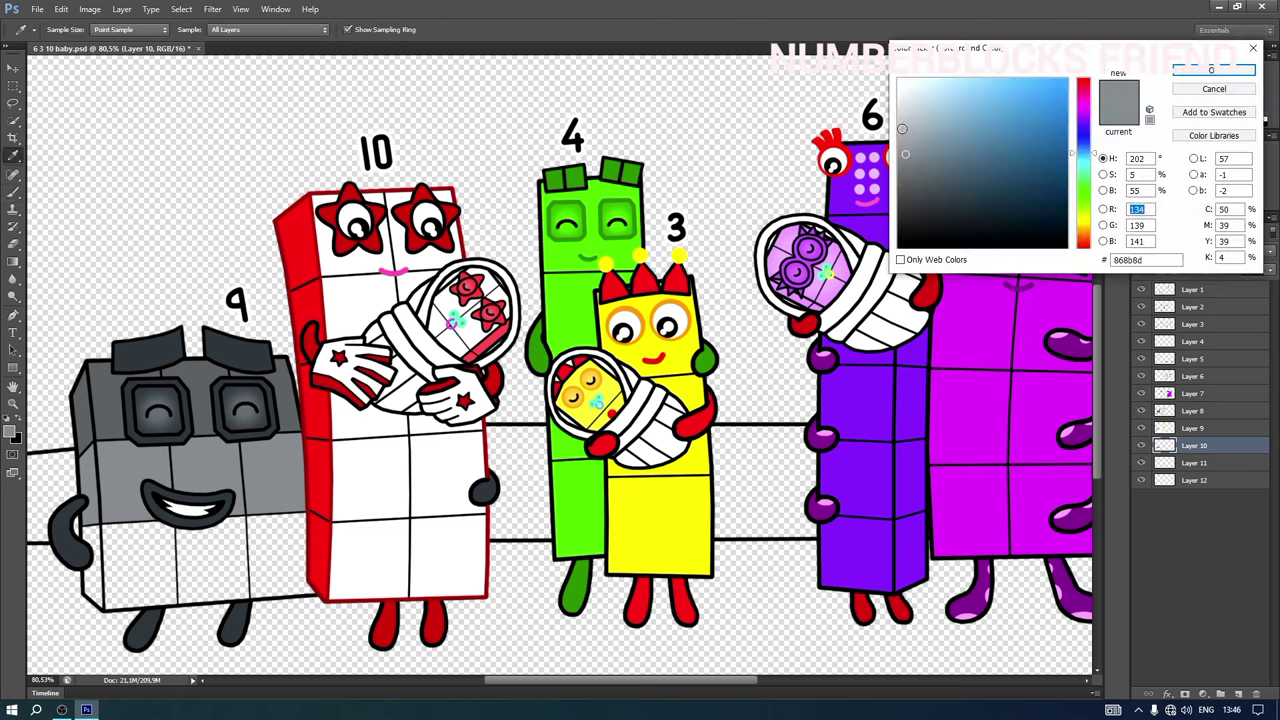
pyautogui.click(902, 129)
pyautogui.press('Return')
pyautogui.rightClick(145, 525)
pyautogui.click(165, 556)
pyautogui.press('Return')
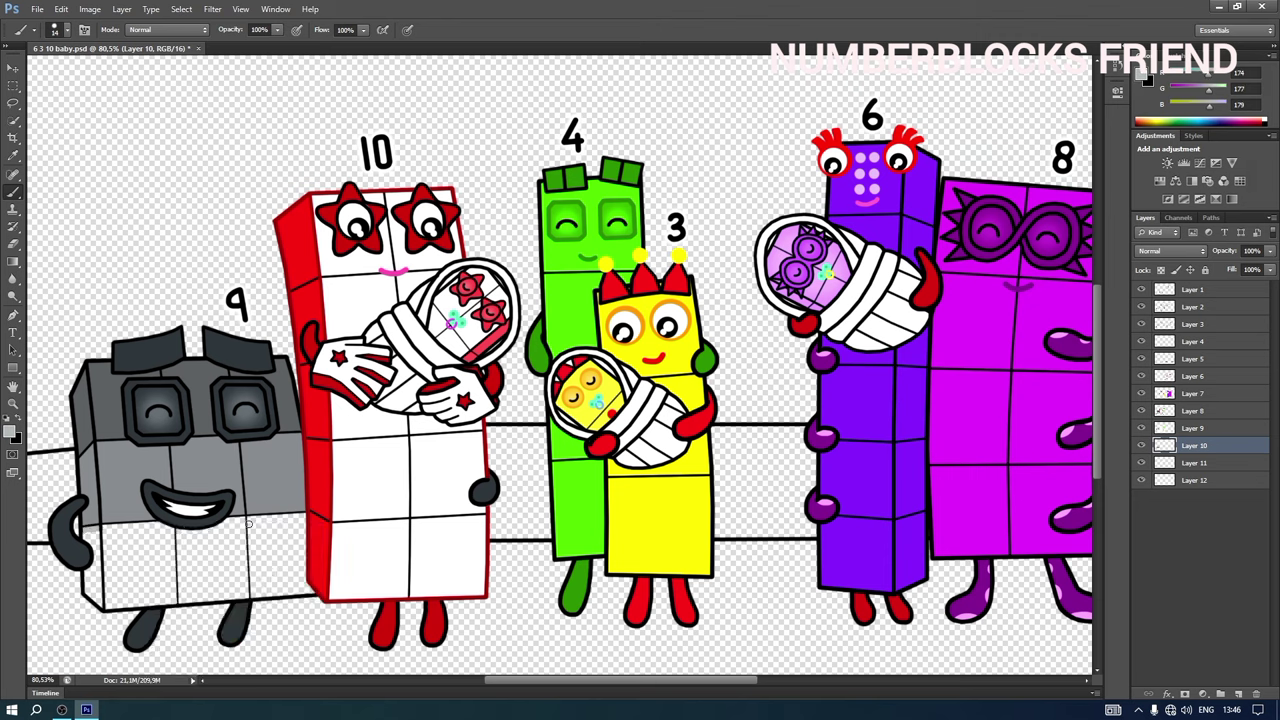
pyautogui.moveTo(248, 524)
pyautogui.mouseDown()
pyautogui.moveTo(305, 515)
pyautogui.moveTo(304, 583)
pyautogui.mouseUp()
pyautogui.moveTo(108, 607)
pyautogui.mouseDown()
pyautogui.moveTo(89, 537)
pyautogui.moveTo(240, 533)
pyautogui.moveTo(194, 558)
pyautogui.moveTo(231, 548)
pyautogui.moveTo(100, 575)
pyautogui.moveTo(295, 580)
pyautogui.moveTo(90, 590)
pyautogui.moveTo(270, 590)
pyautogui.mouseUp()
pyautogui.rightClick(125, 546)
pyautogui.click(163, 559)
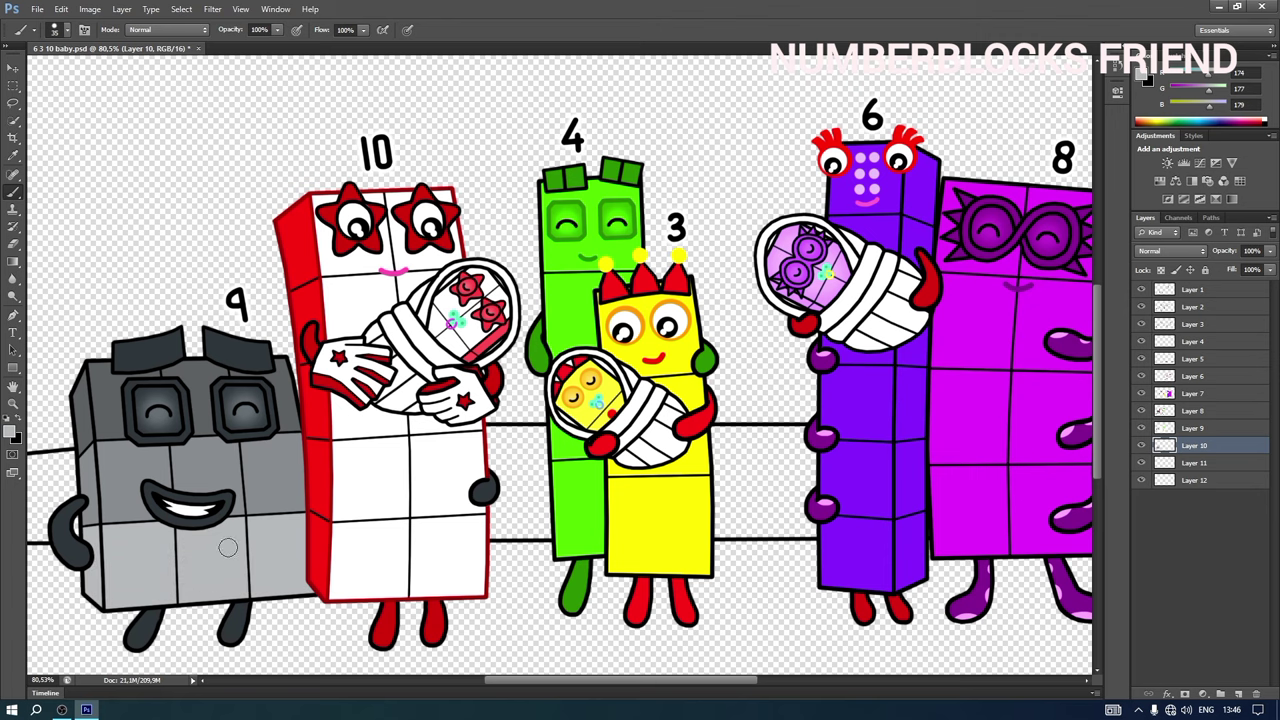
# - On Layer 11, fill the ground with brown (RGB 90, 76, 62) using a 162 px hard brush
pyautogui.click(1192, 462)
pyautogui.scroll(-3, 798, 480)
pyautogui.press('i')
pyautogui.click(11, 431)
pyautogui.click(1089, 229)
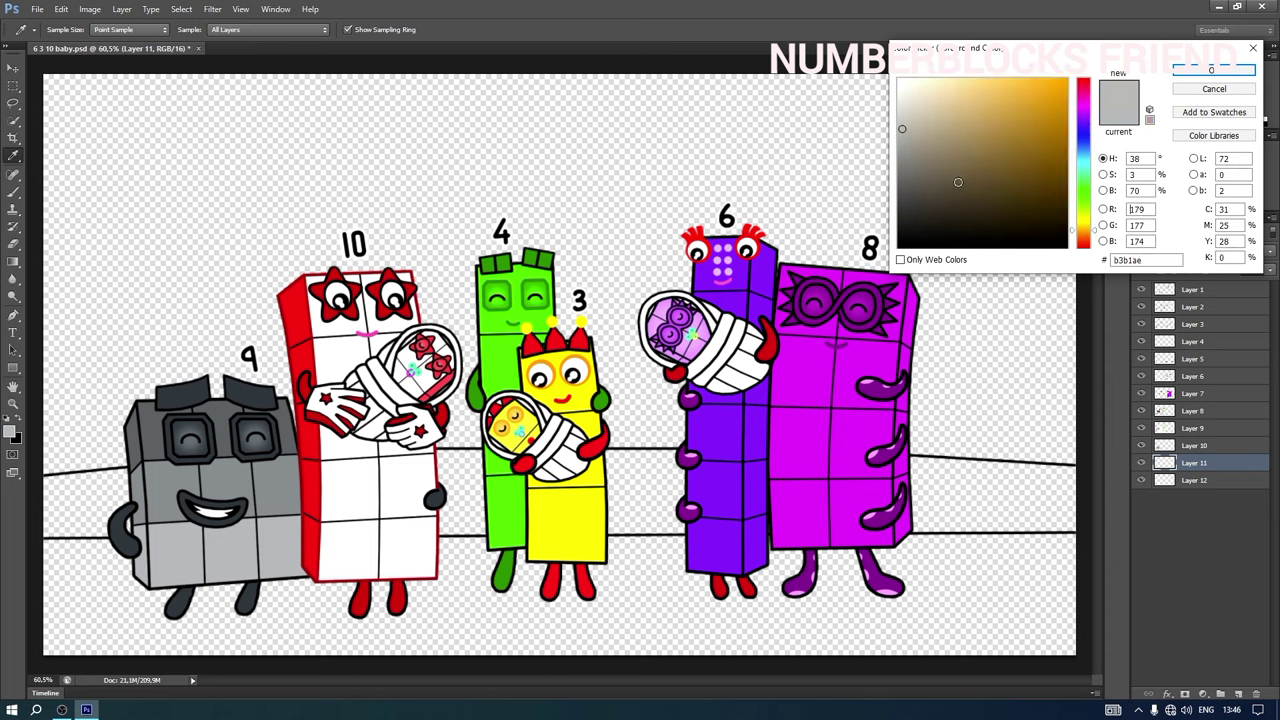
pyautogui.click(958, 182)
pyautogui.click(1086, 235)
pyautogui.click(950, 188)
pyautogui.press('Return')
pyautogui.press('b')
pyautogui.rightClick(471, 575)
pyautogui.click(568, 557)
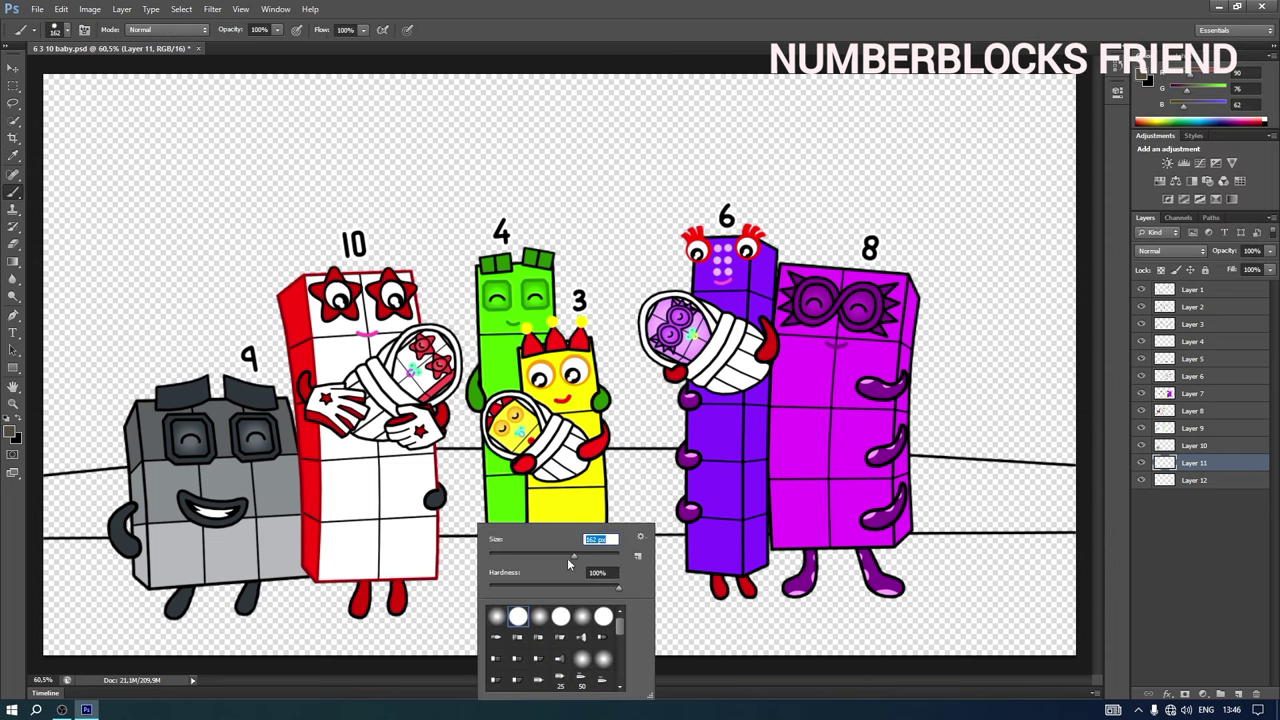
pyautogui.click(49, 571)
pyautogui.moveTo(1044, 568)
pyautogui.mouseDown()
pyautogui.moveTo(1063, 594)
pyautogui.moveTo(777, 623)
pyautogui.moveTo(34, 614)
pyautogui.moveTo(700, 640)
pyautogui.mouseUp()
# - Shade the lower part of the ground with darker brown (RGB 76, 63, 51) using a 298 px soft brush
pyautogui.click(1140, 79)
pyautogui.click(953, 197)
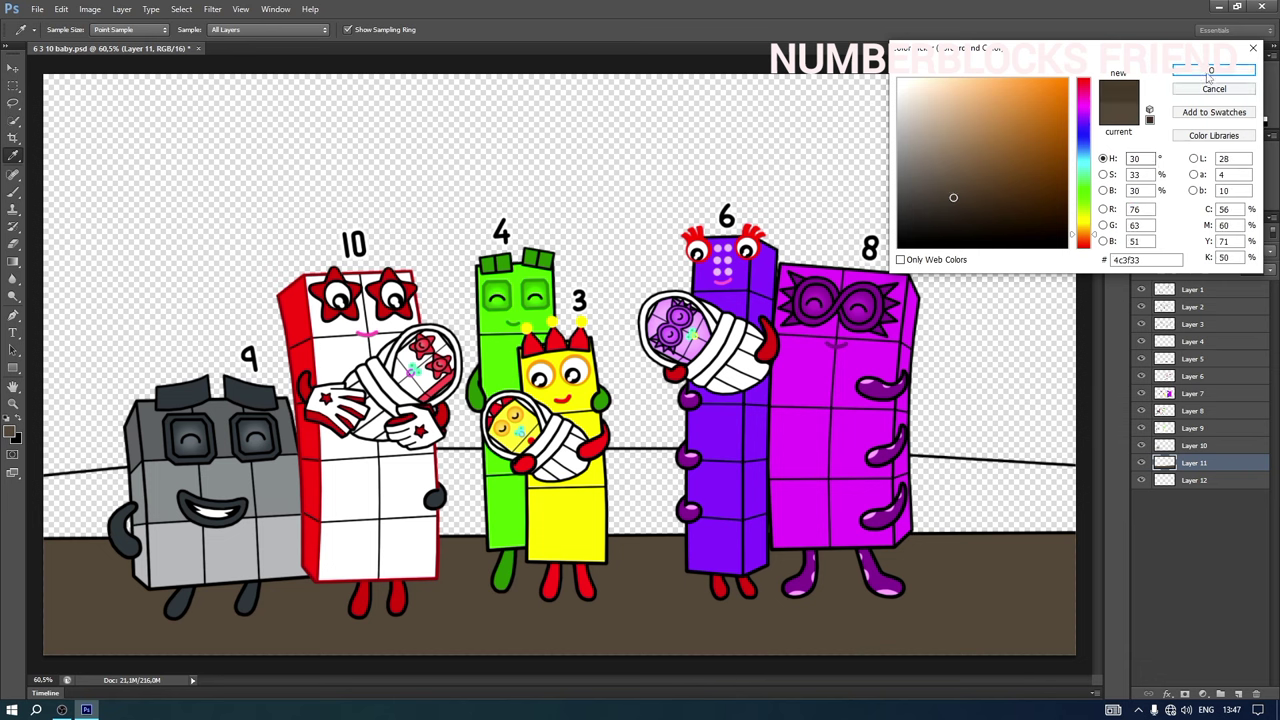
pyautogui.click(1210, 72)
pyautogui.rightClick(609, 598)
pyautogui.click(635, 617)
pyautogui.click(731, 557)
pyautogui.click(63, 633)
pyautogui.keyDown('shift'); pyautogui.click(1063, 632); pyautogui.keyUp('shift')
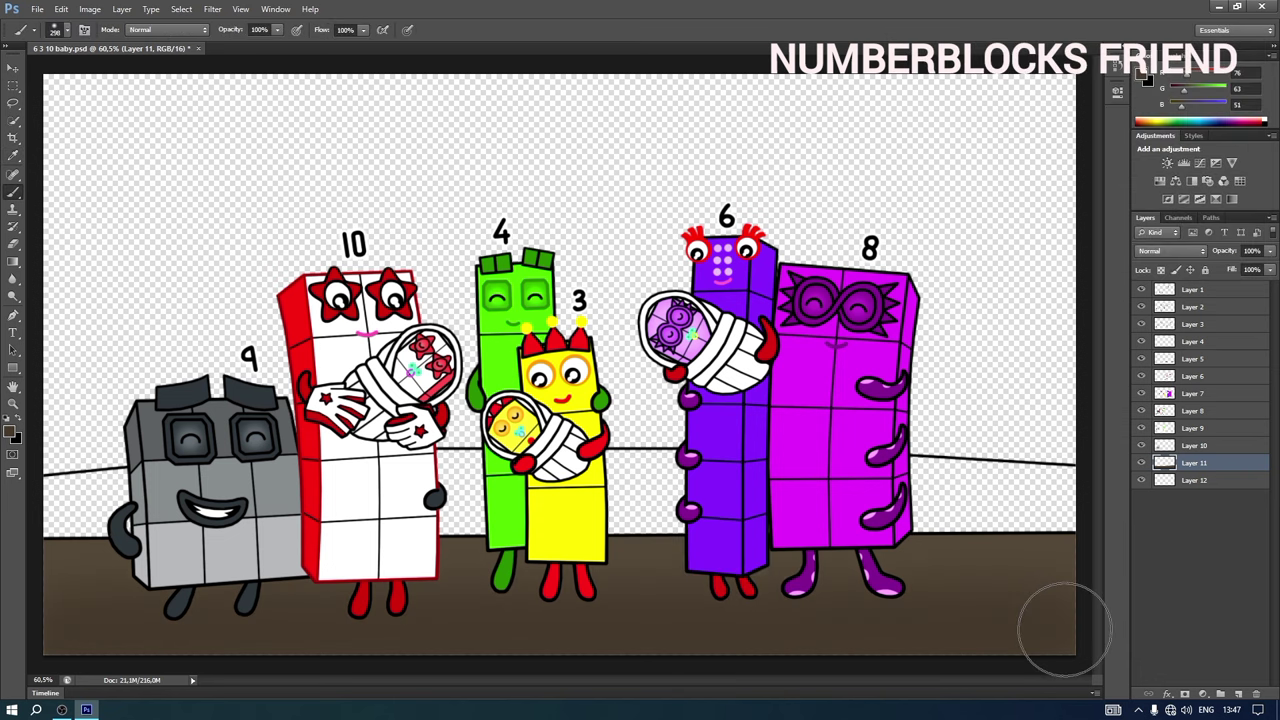
# - On Layer 12, fill the grass strip behind the characters with dark green (RGB 2, 71, 1) using a 152 px hard brush
pyautogui.click(1208, 481)
pyautogui.click(1141, 78)
pyautogui.click(1082, 200)
pyautogui.click(1066, 202)
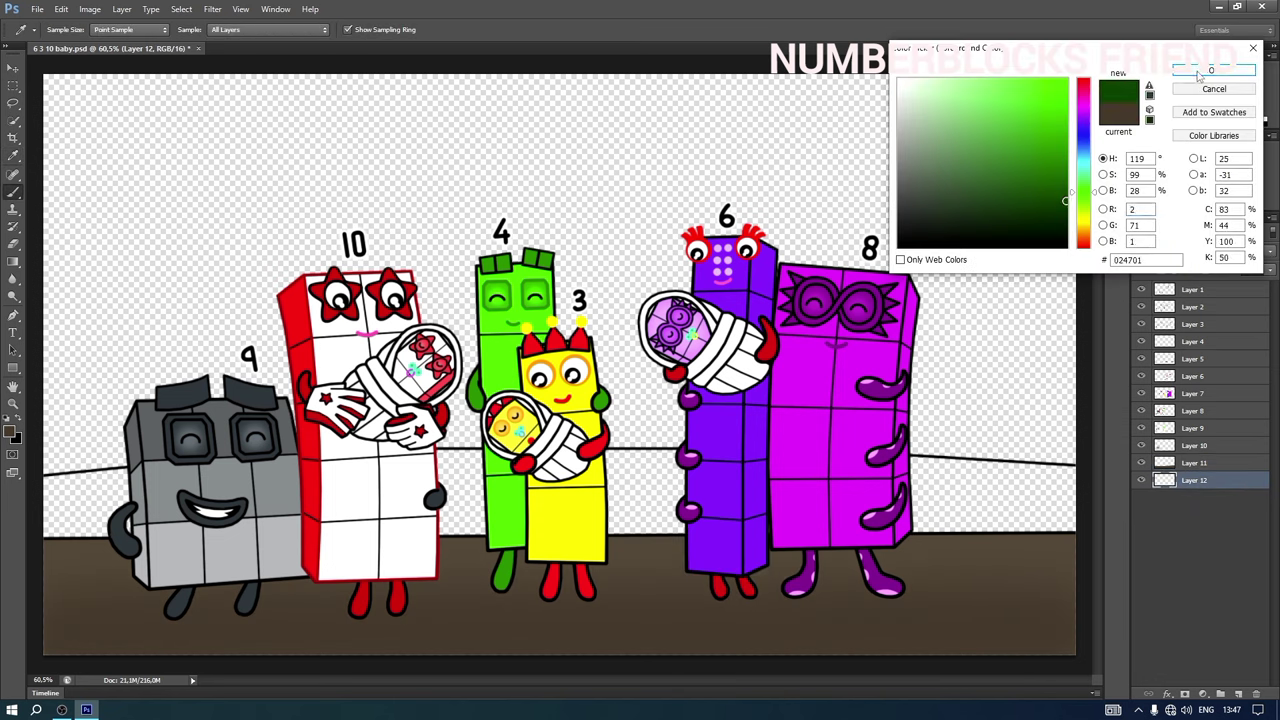
pyautogui.press('Return')
pyautogui.rightClick(408, 524)
pyautogui.moveTo(60, 505)
pyautogui.mouseDown()
pyautogui.moveTo(440, 478)
pyautogui.moveTo(480, 490)
pyautogui.moveTo(610, 480)
pyautogui.moveTo(686, 512)
pyautogui.moveTo(660, 500)
pyautogui.moveTo(908, 484)
pyautogui.moveTo(1062, 495)
pyautogui.moveTo(897, 531)
pyautogui.mouseUp()
# - Brighten the base of the grass strip with lighter green (RGB 14, 132, 11) in one straight 152 px soft brush stroke
pyautogui.click(9, 431)
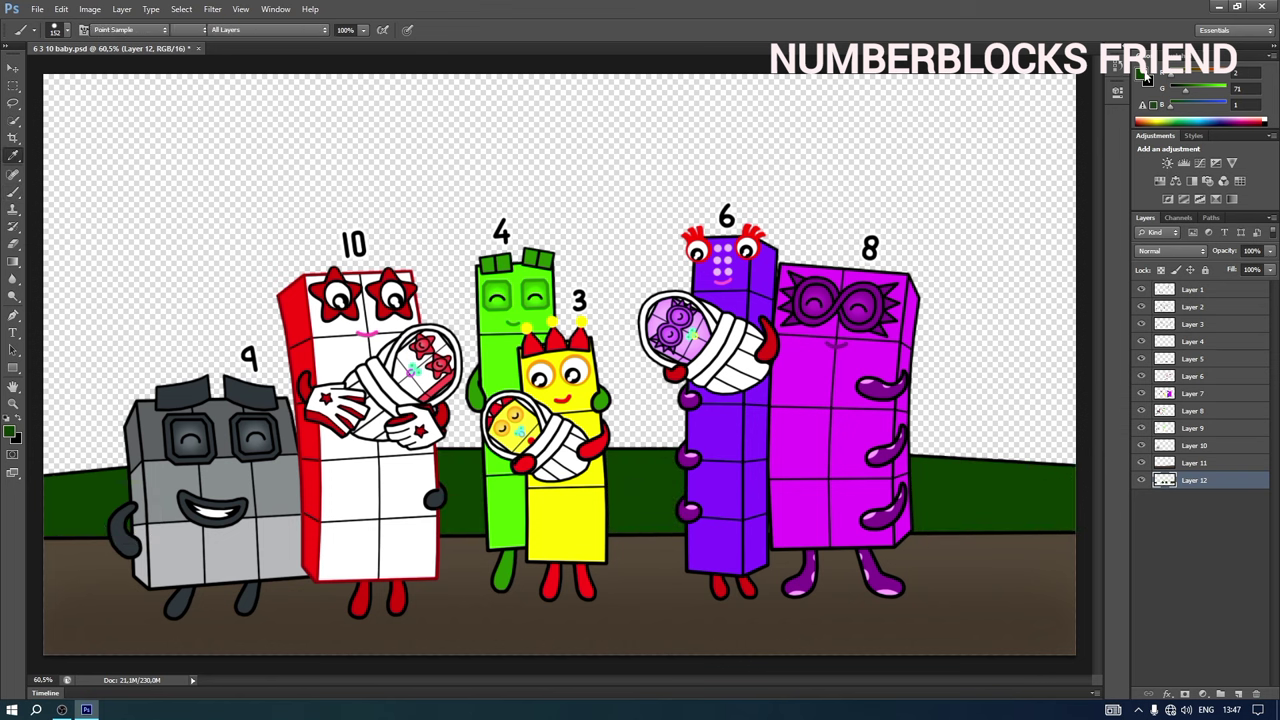
pyautogui.click(1059, 175)
pyautogui.click(1053, 160)
pyautogui.click(1213, 70)
pyautogui.rightClick(662, 504)
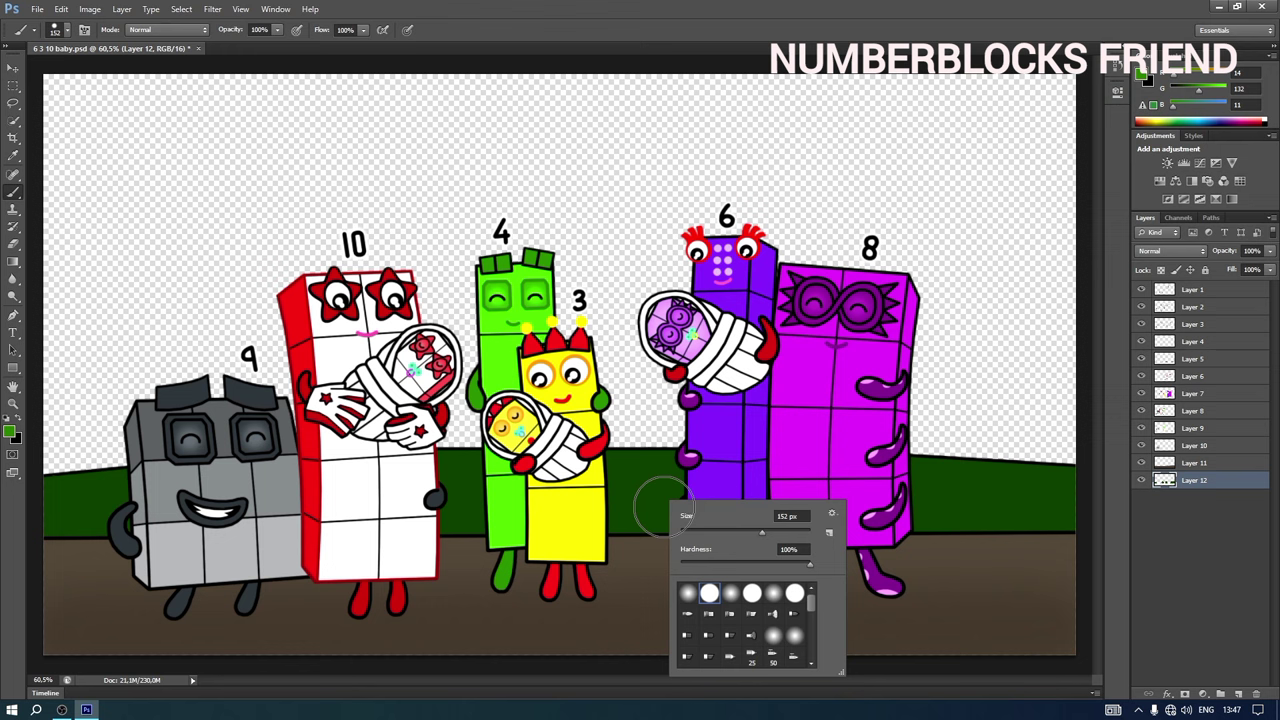
pyautogui.click(49, 552)
pyautogui.keyDown('shift'); pyautogui.click(1076, 546); pyautogui.keyUp('shift')
# - Create a new layer below Layer 12 and fill the sky with very dark purple (RGB 36, 28, 43)
pyautogui.click(1238, 694)
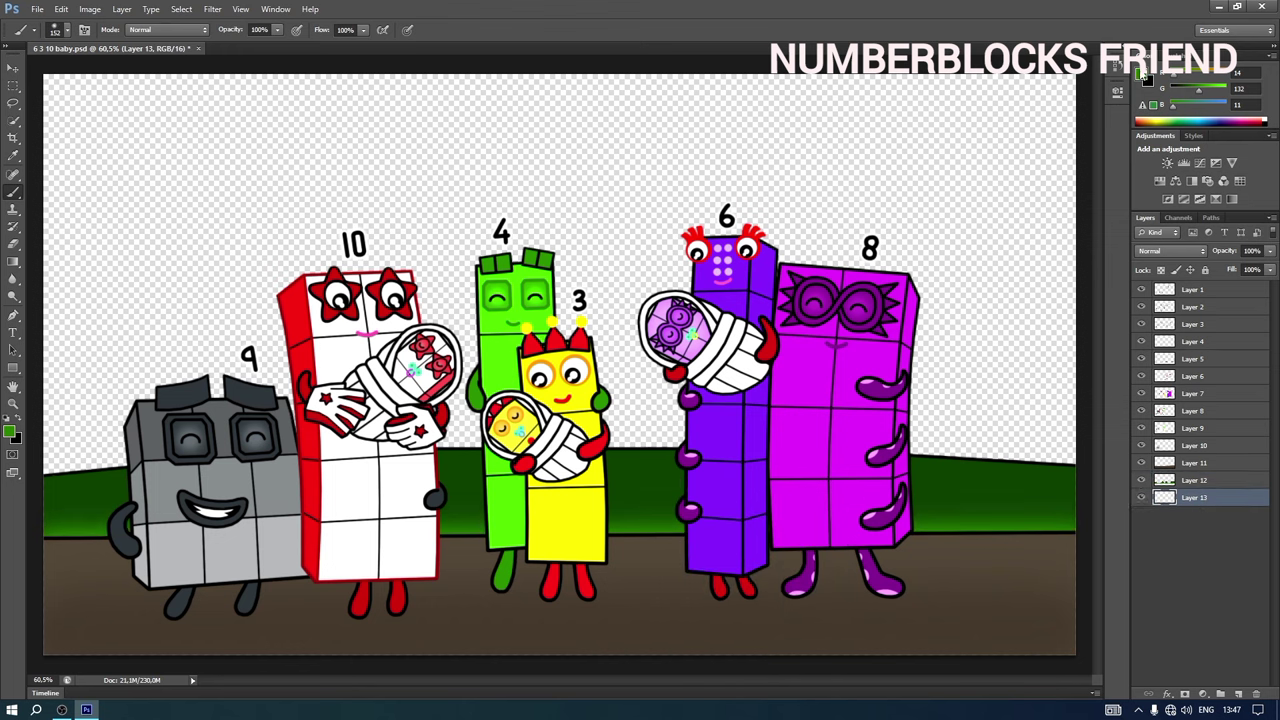
pyautogui.press('i')
pyautogui.click(1142, 76)
pyautogui.click(1083, 122)
pyautogui.click(1211, 69)
pyautogui.press('b')
pyautogui.rightClick(530, 255)
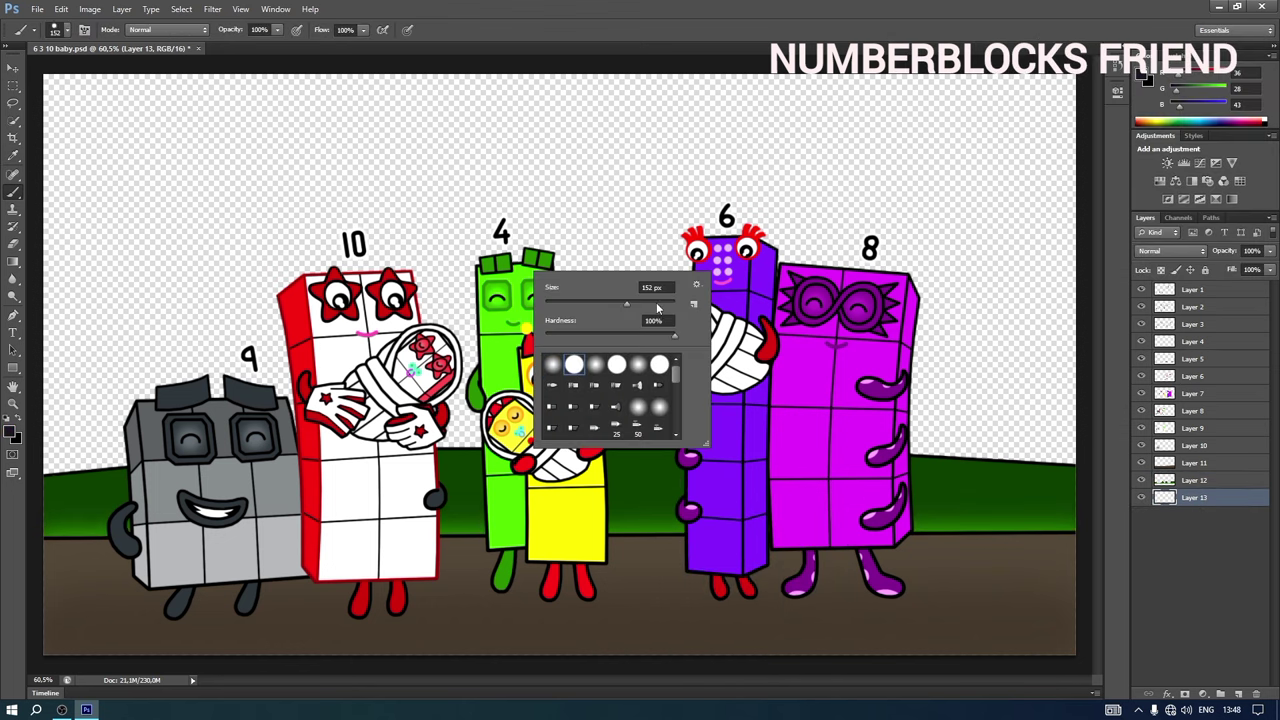
pyautogui.press('Escape')
pyautogui.moveTo(232, 200)
pyautogui.mouseDown()
pyautogui.moveTo(214, 57)
pyautogui.moveTo(550, 210)
pyautogui.moveTo(868, 314)
pyautogui.moveTo(248, 418)
pyautogui.moveTo(200, 393)
pyautogui.mouseUp()
# - Paint a light purple glow (RGB 158, 134, 180) along the horizon with an 825 px soft brush
pyautogui.click(1143, 77)
pyautogui.click(940, 128)
pyautogui.click(1211, 70)
pyautogui.rightClick(608, 314)
pyautogui.moveTo(722, 350); pyautogui.dragTo(736, 352)
pyautogui.moveTo(160, 508)
pyautogui.mouseDown()
pyautogui.moveTo(88, 517)
pyautogui.moveTo(1171, 543)
pyautogui.mouseUp()
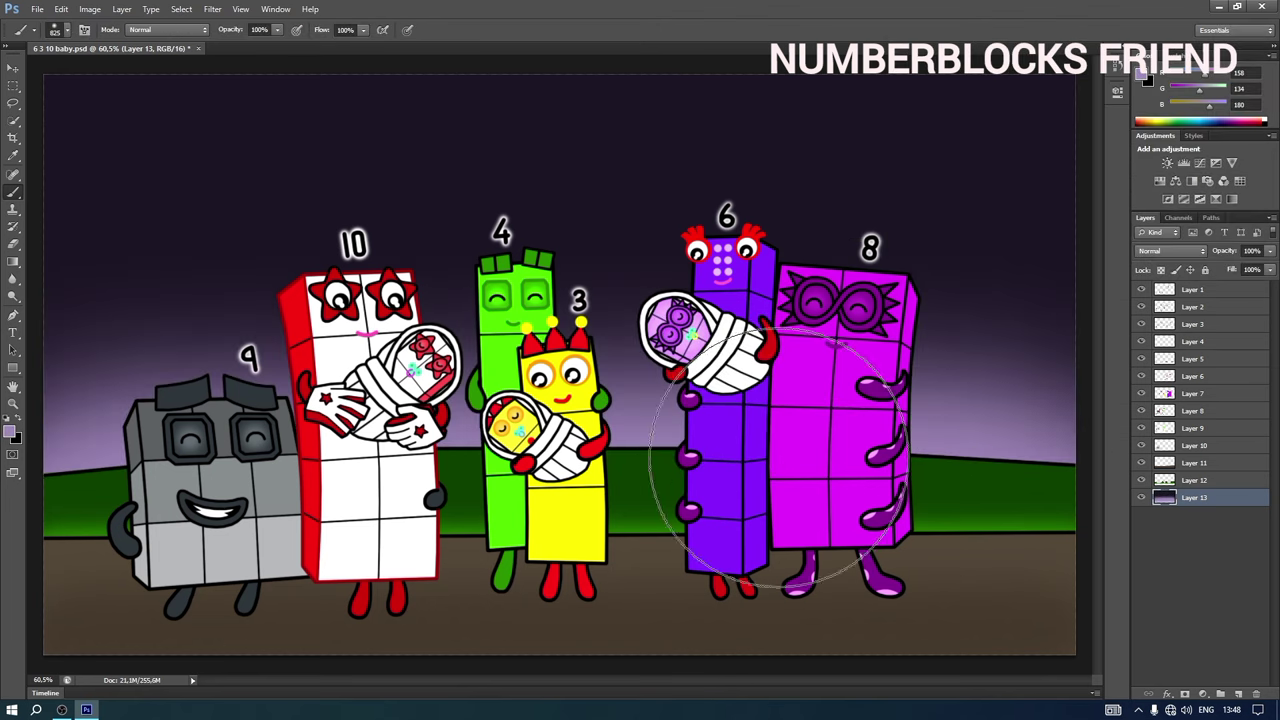
# - Dot pale yellow stars (RGB 253, 242, 153) across the upper sky with an 11 px soft brush
pyautogui.click(1143, 77)
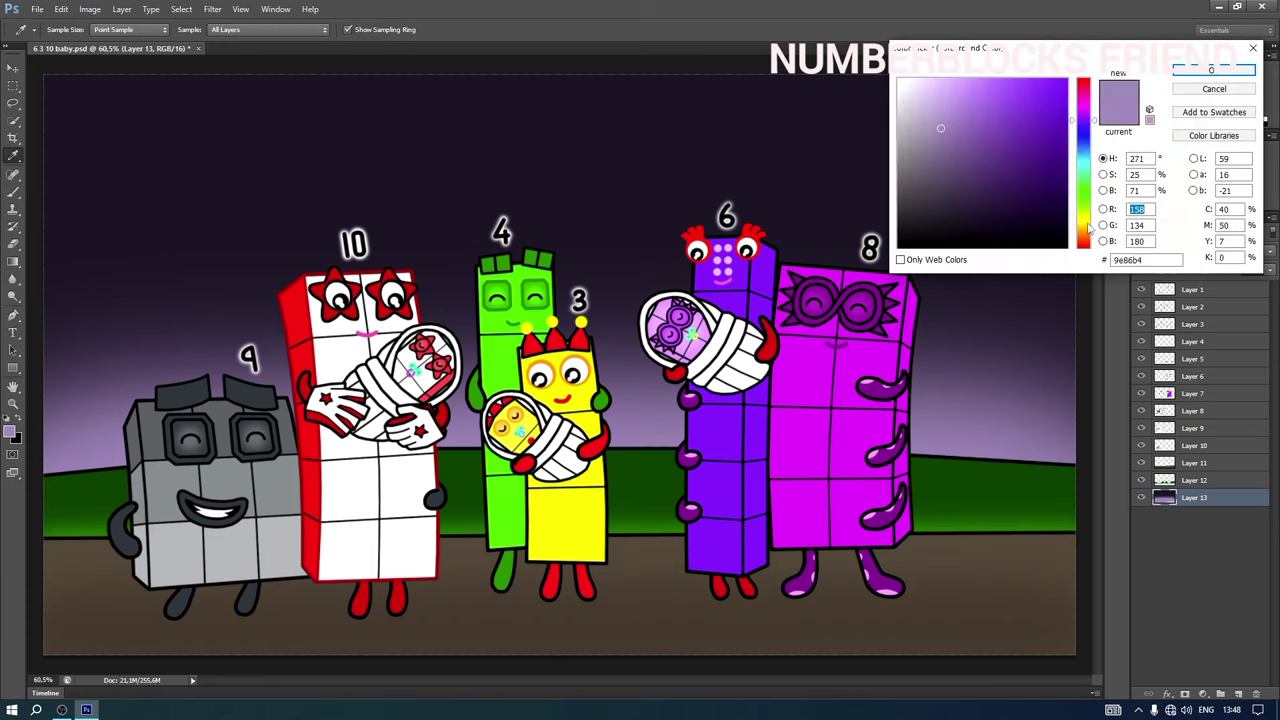
pyautogui.click(1083, 223)
pyautogui.click(967, 79)
pyautogui.click(1211, 70)
pyautogui.rightClick(555, 210)
pyautogui.click(569, 240)
pyautogui.press('Return')
pyautogui.click(107, 100)
pyautogui.click(243, 128)
pyautogui.click(392, 97)
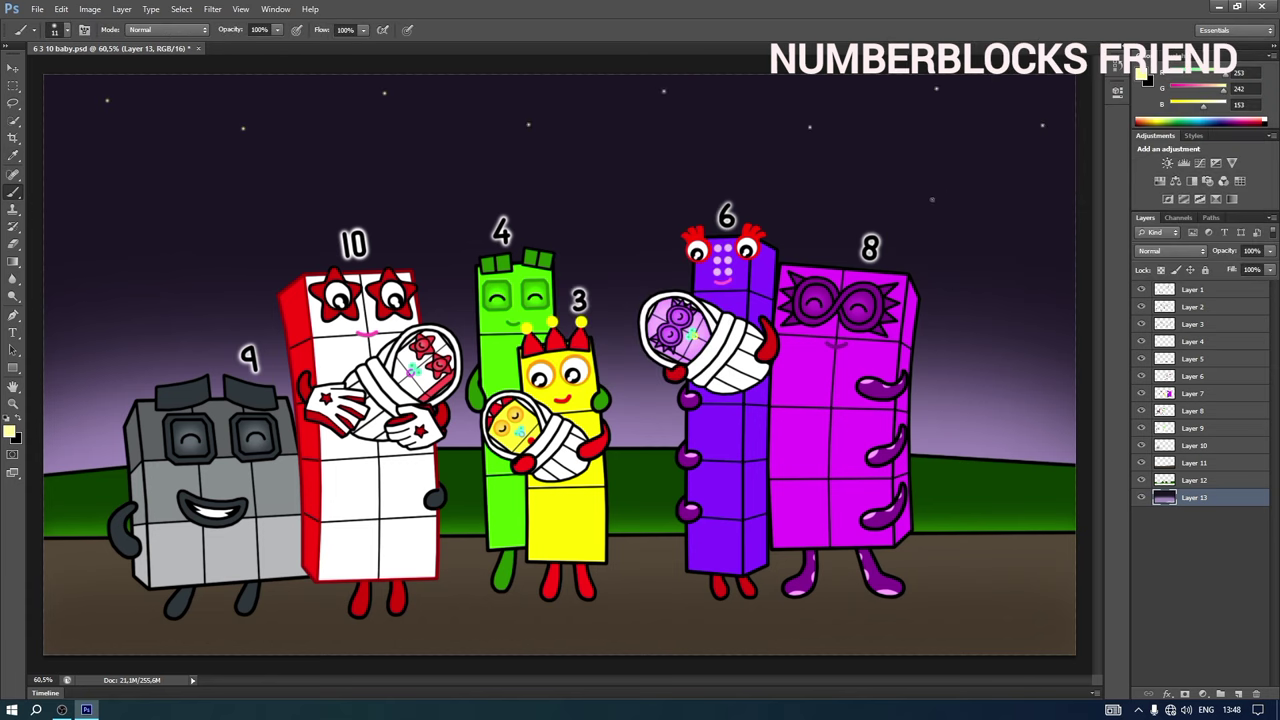
# - Add more stars between the existing ones with a 9 px brush and collapse the side panels to icons
pyautogui.rightClick(932, 199)
pyautogui.click(1007, 88)
pyautogui.click(857, 88)
pyautogui.click(1274, 46)
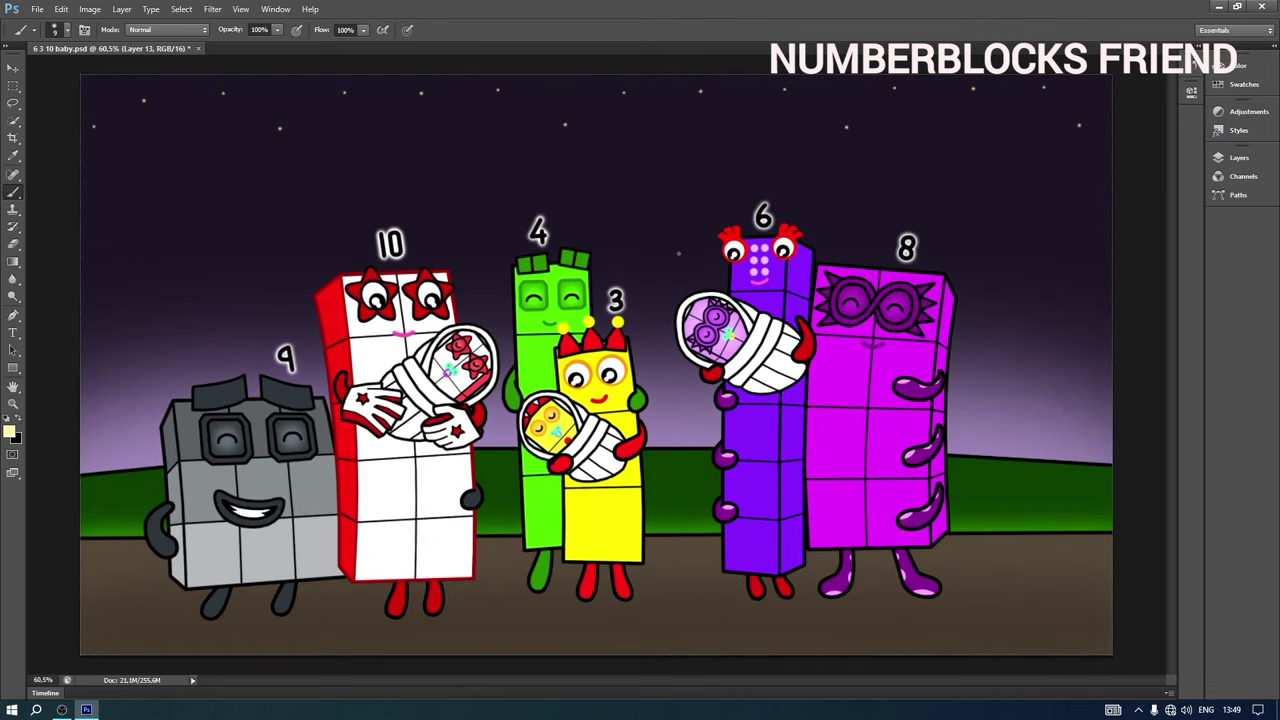